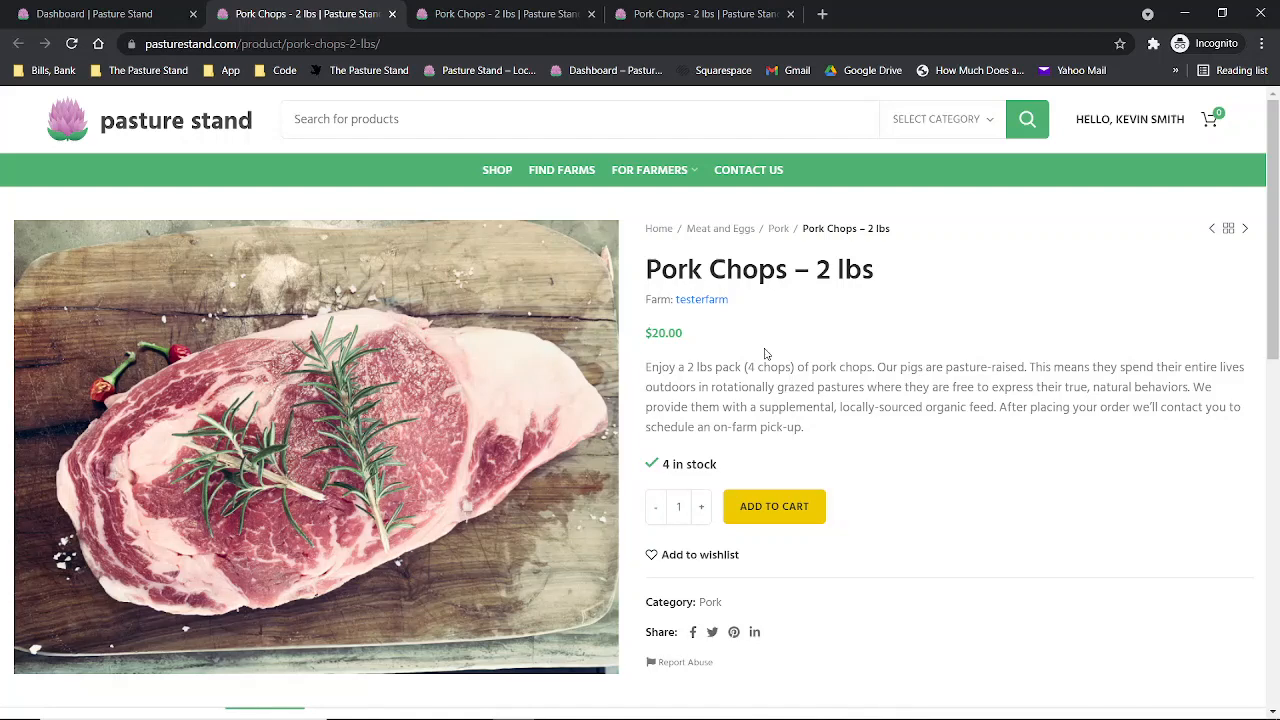
Step: Review the example pork chop listings, including the package size choices and the optional Herb Bundle add-on
left_click(535, 10)
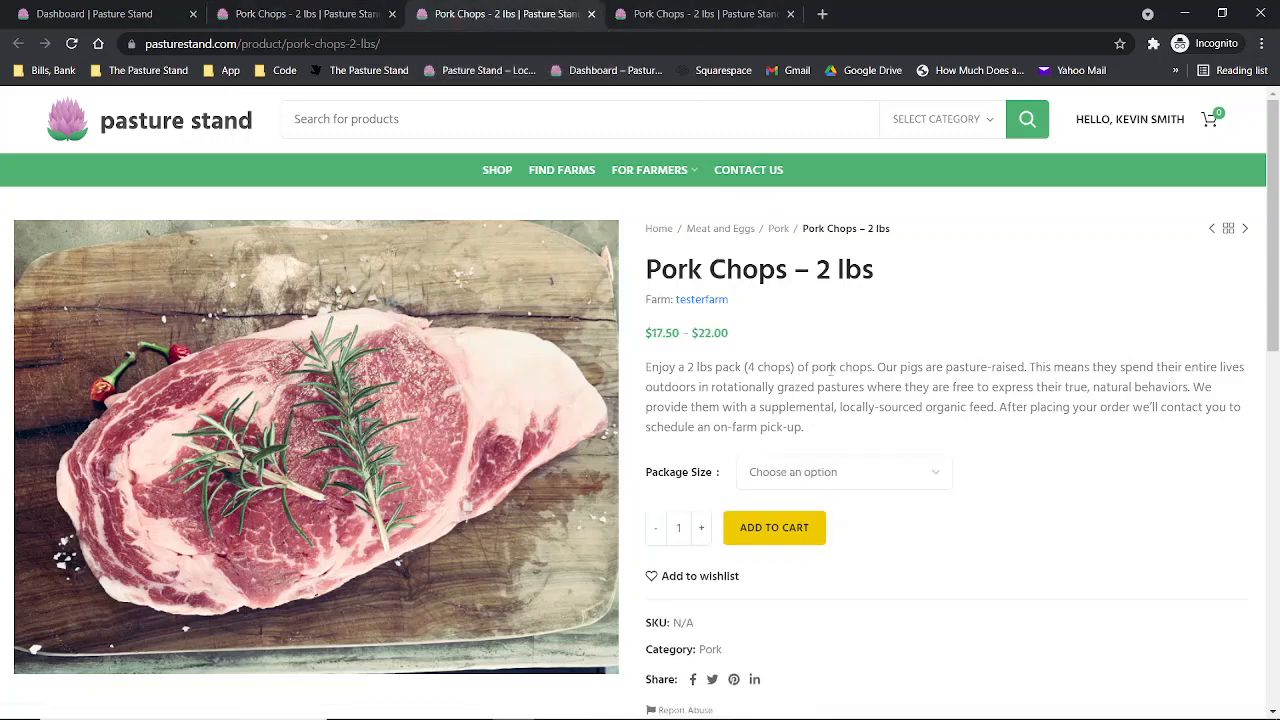
left_click(911, 476)
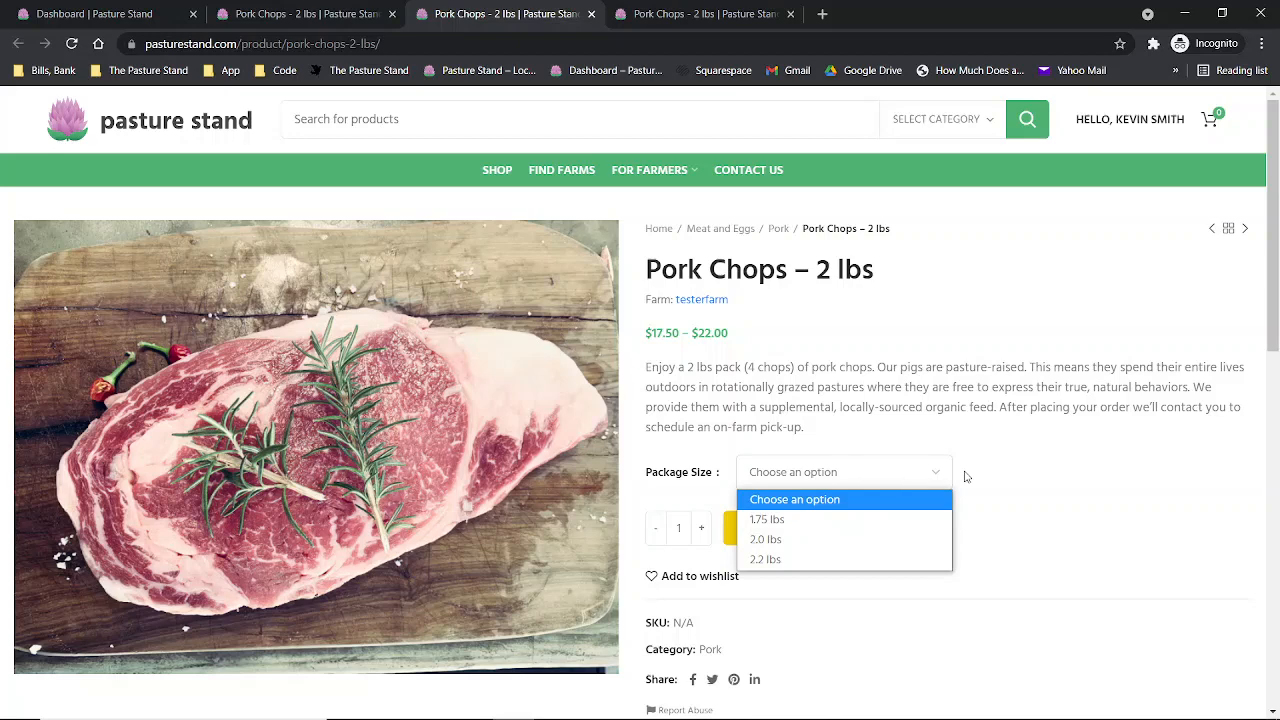
left_click(708, 12)
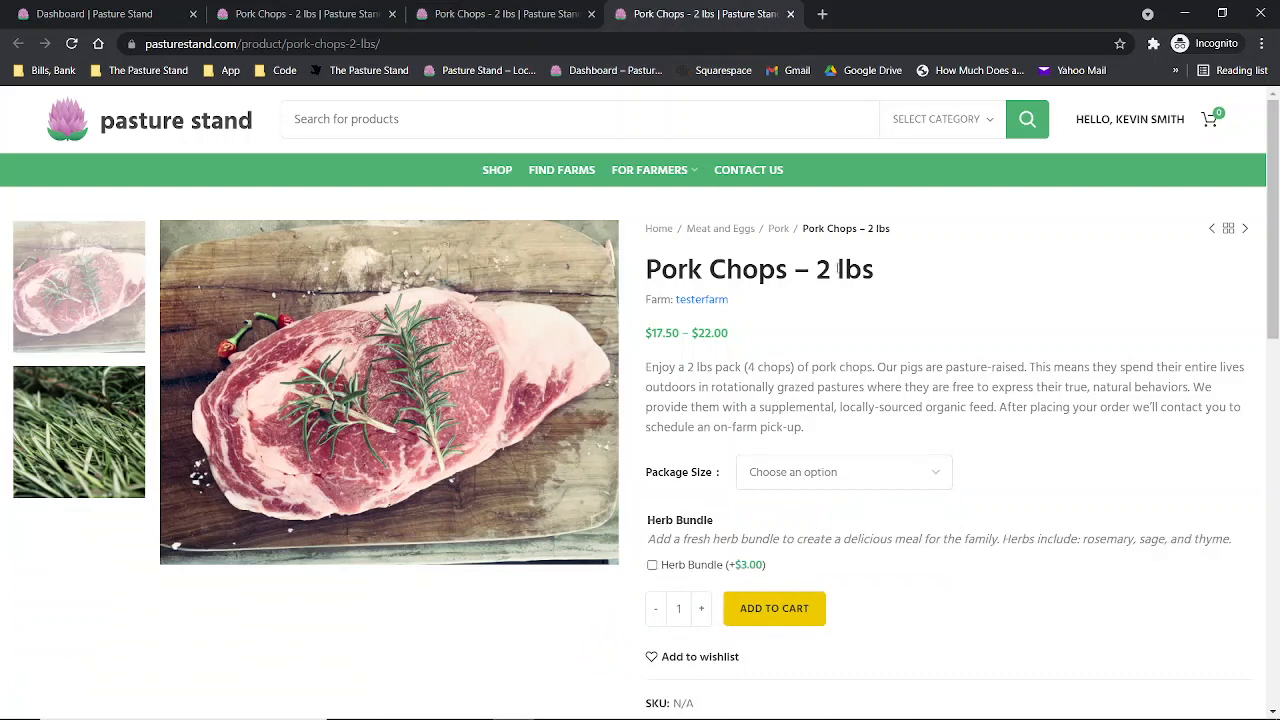
left_click(655, 567)
left_click(655, 567)
Step: Start a new product from the seller dashboard, named "Pork Chops - 2 lbs Packs" and priced at $20
left_click(75, 8)
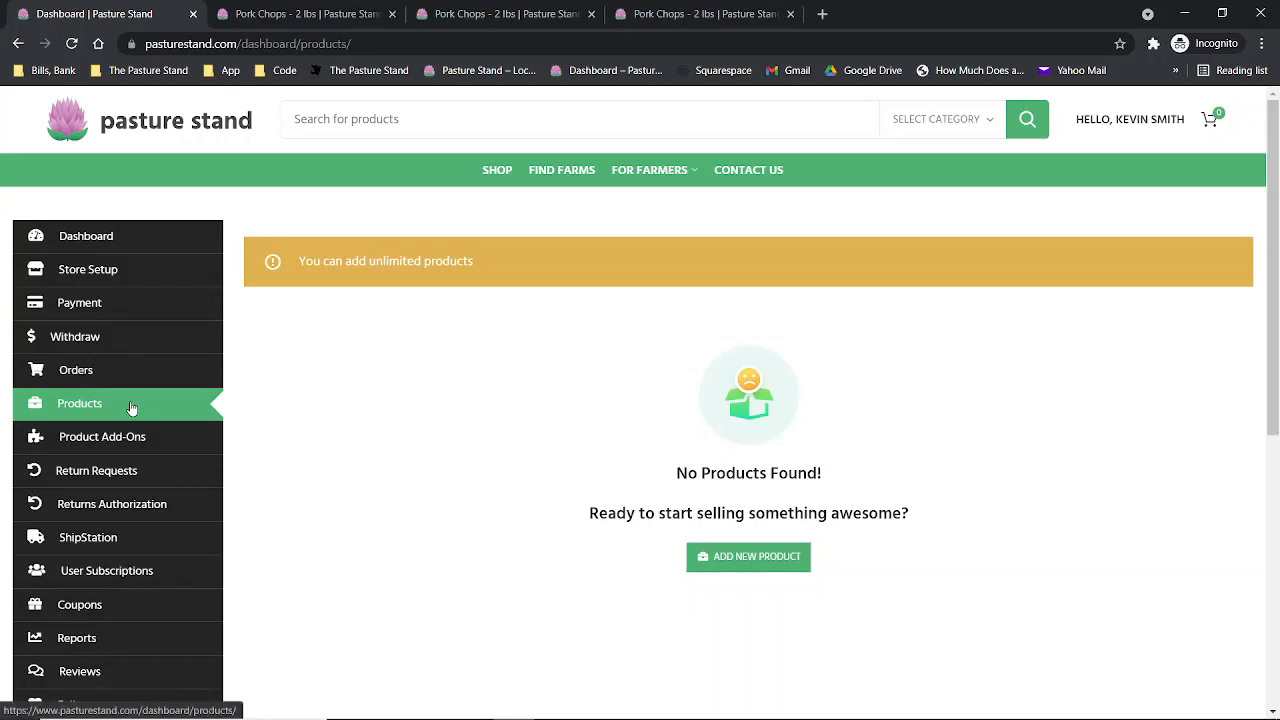
left_click(741, 565)
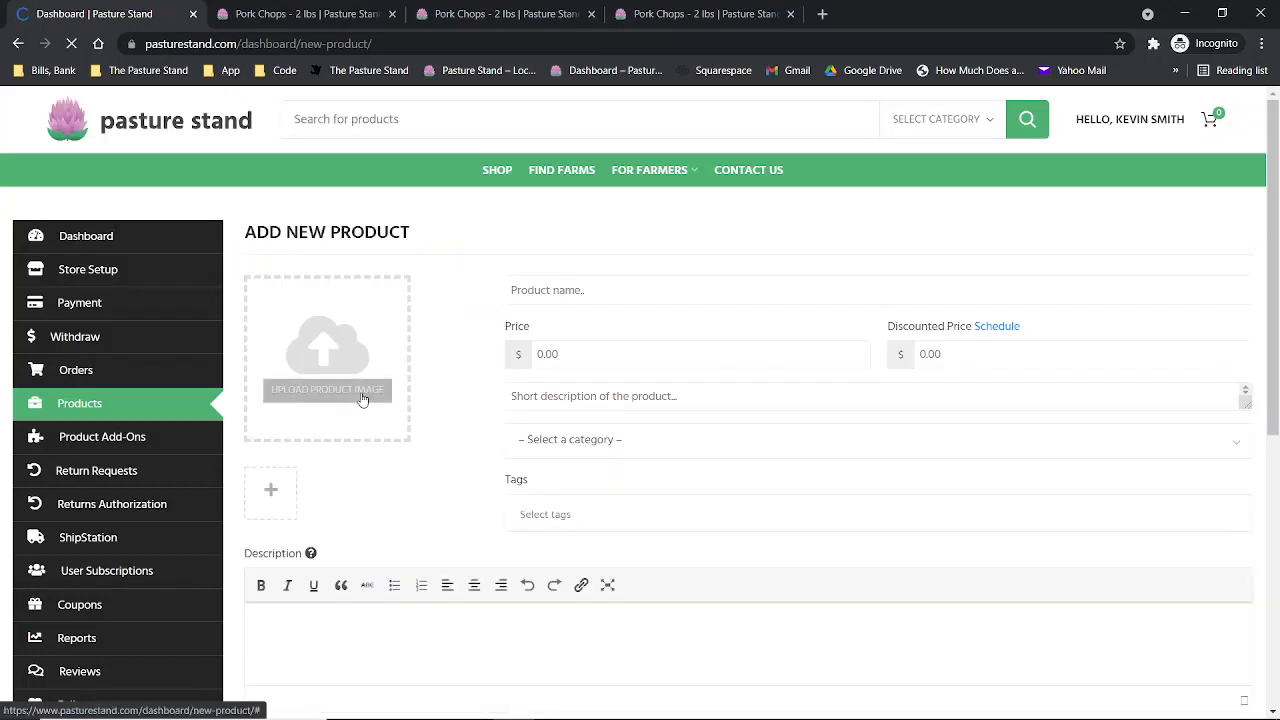
left_click(543, 288)
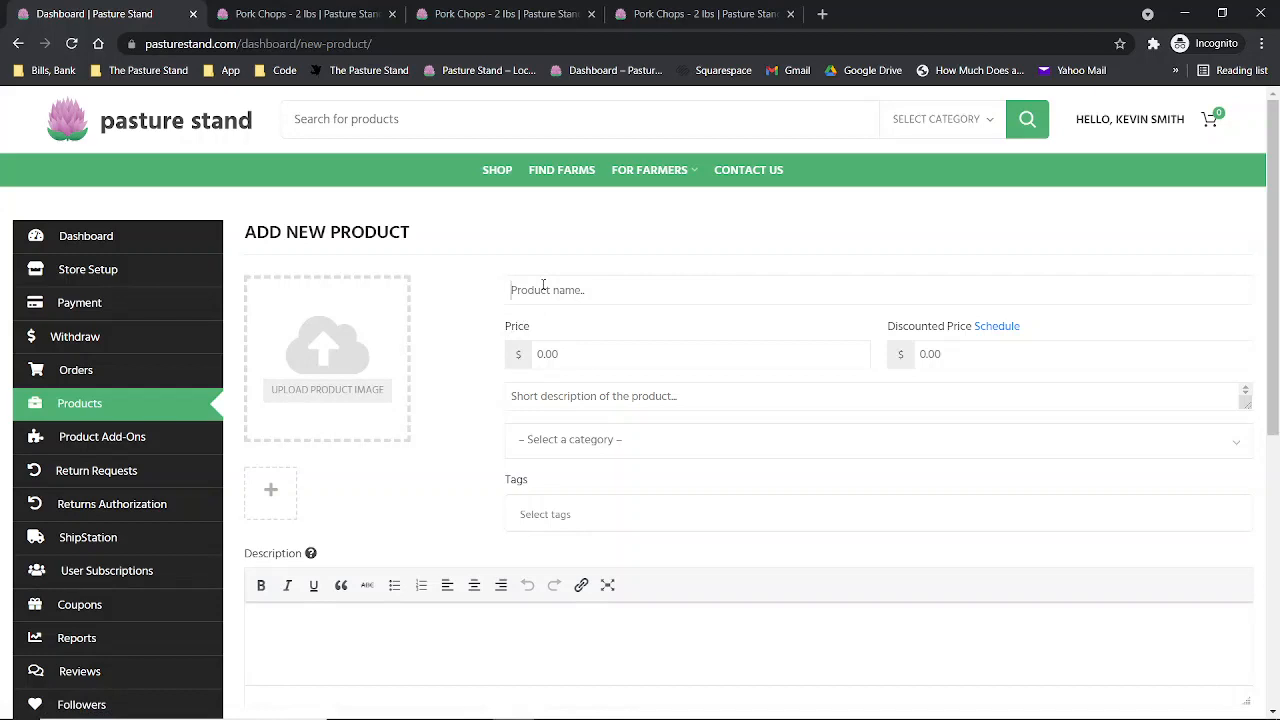
type("Pork Chops - 2 lbs packs")
left_click(603, 290)
key("shift+Right")
type("P")
left_click(600, 350)
type("20")
Step: Copy the description paragraph from the Word document into the product's short description and enlarge that field to show the whole text
key("alt+Tab")
key("Tab")
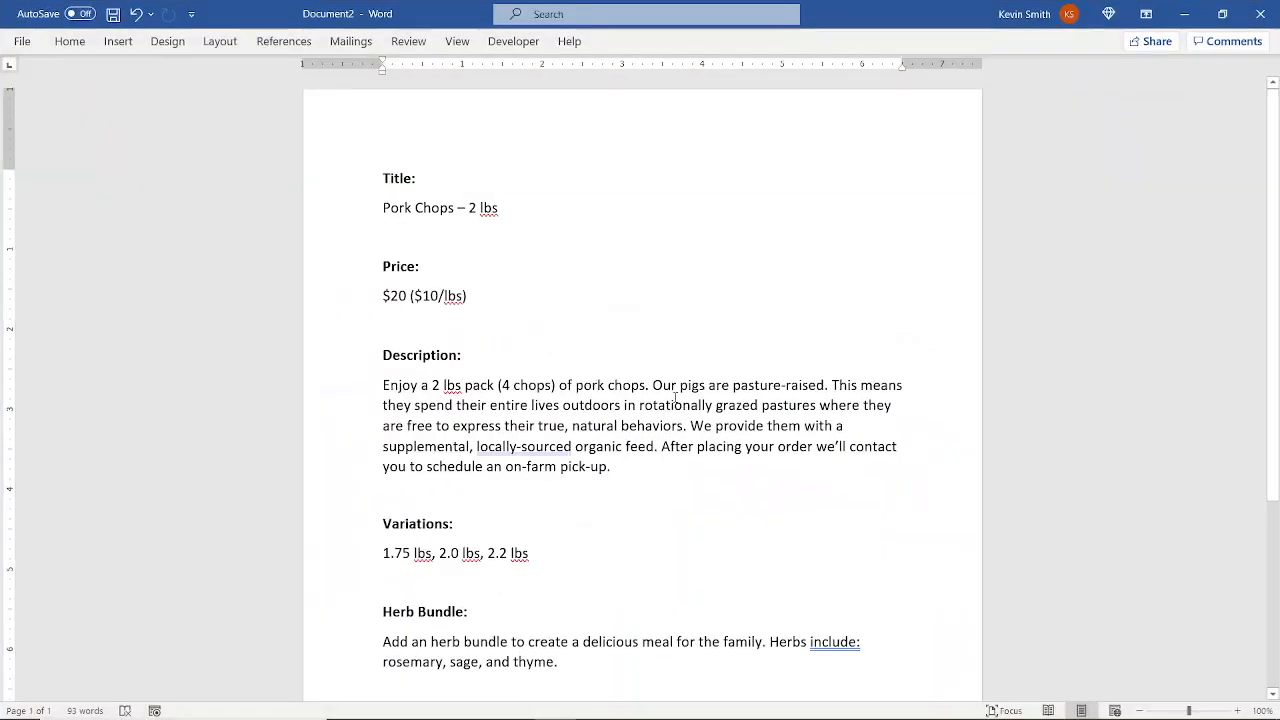
left_click_drag(630, 470, 385, 382)
key("ctrl+c")
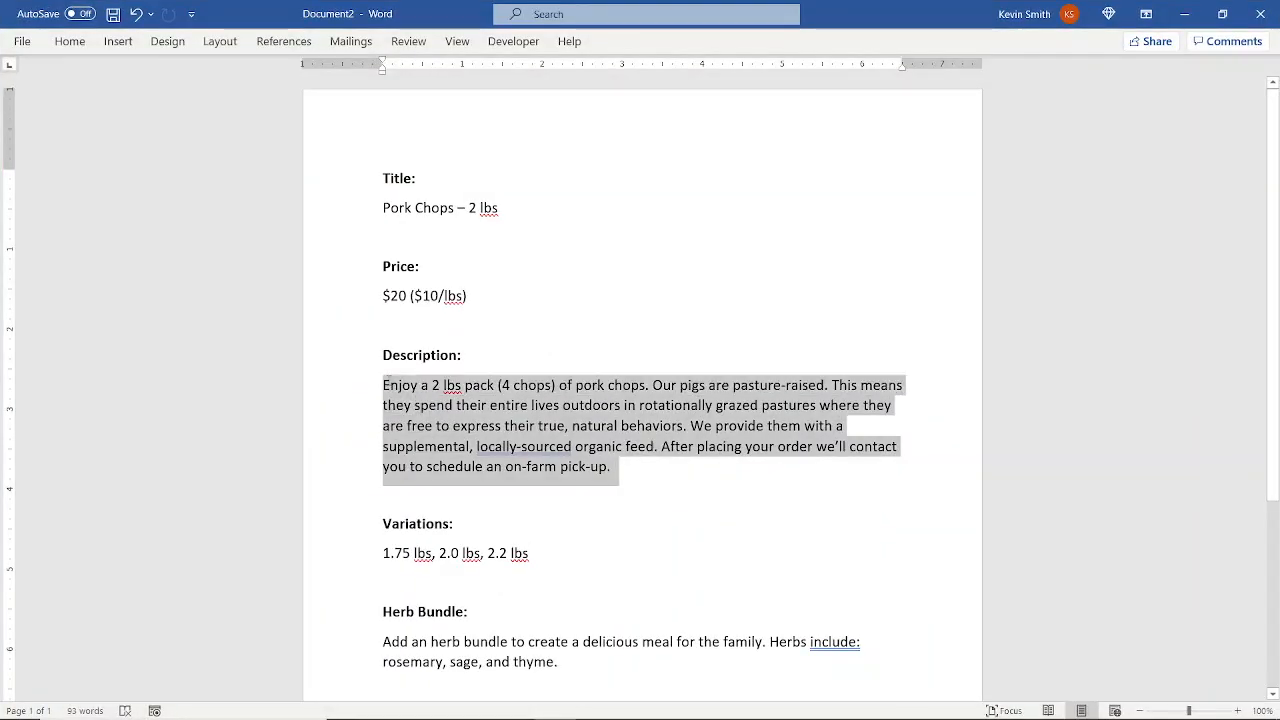
key("alt+Tab")
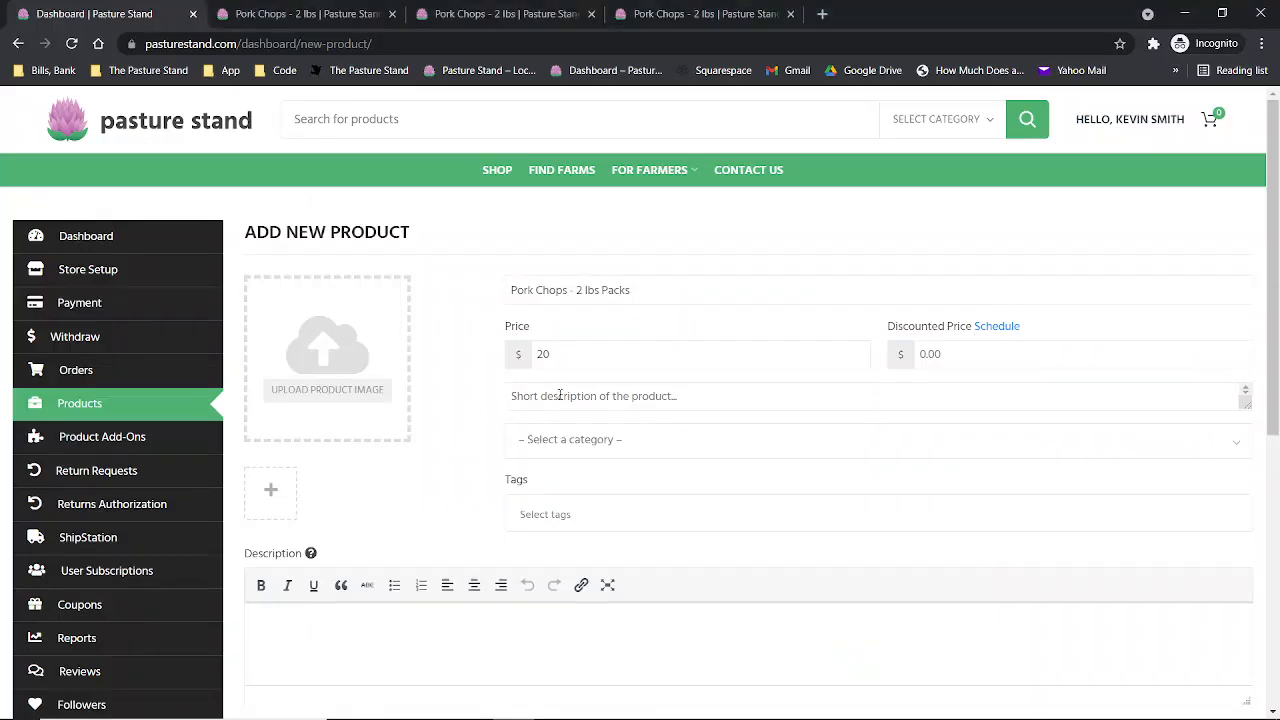
left_click(559, 395)
key("ctrl+v")
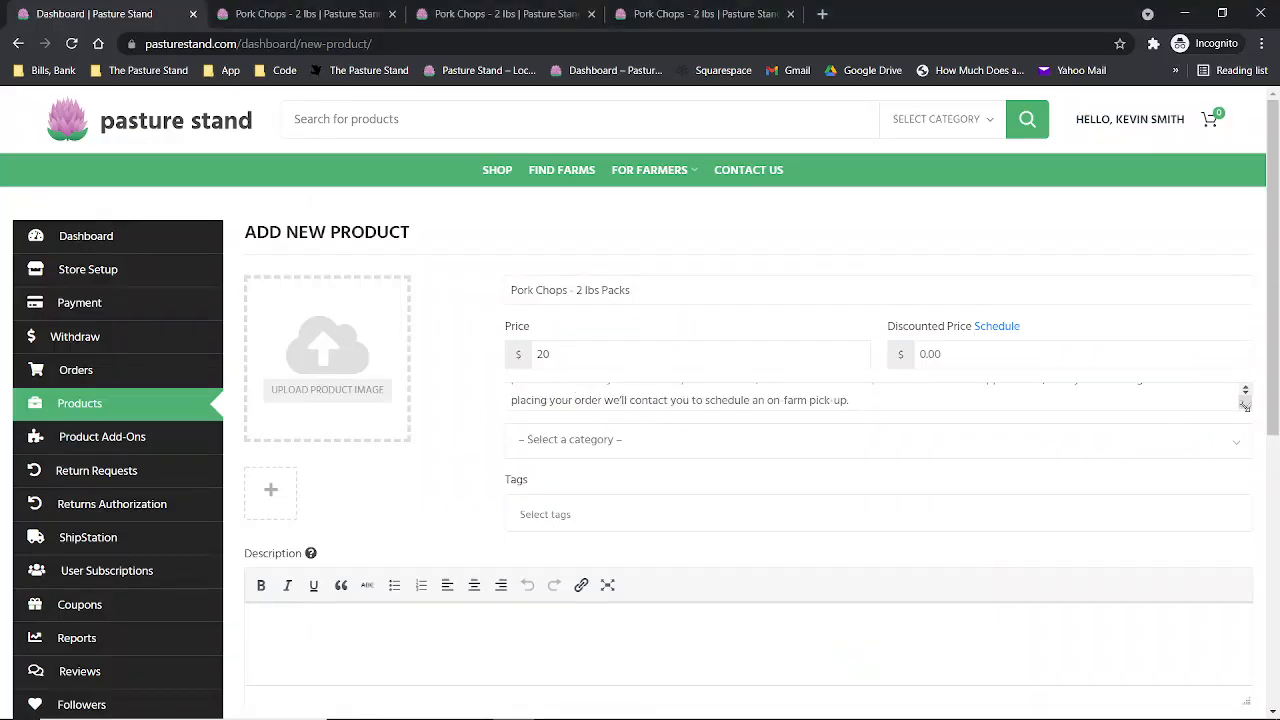
left_click_drag(1245, 405, 1243, 457)
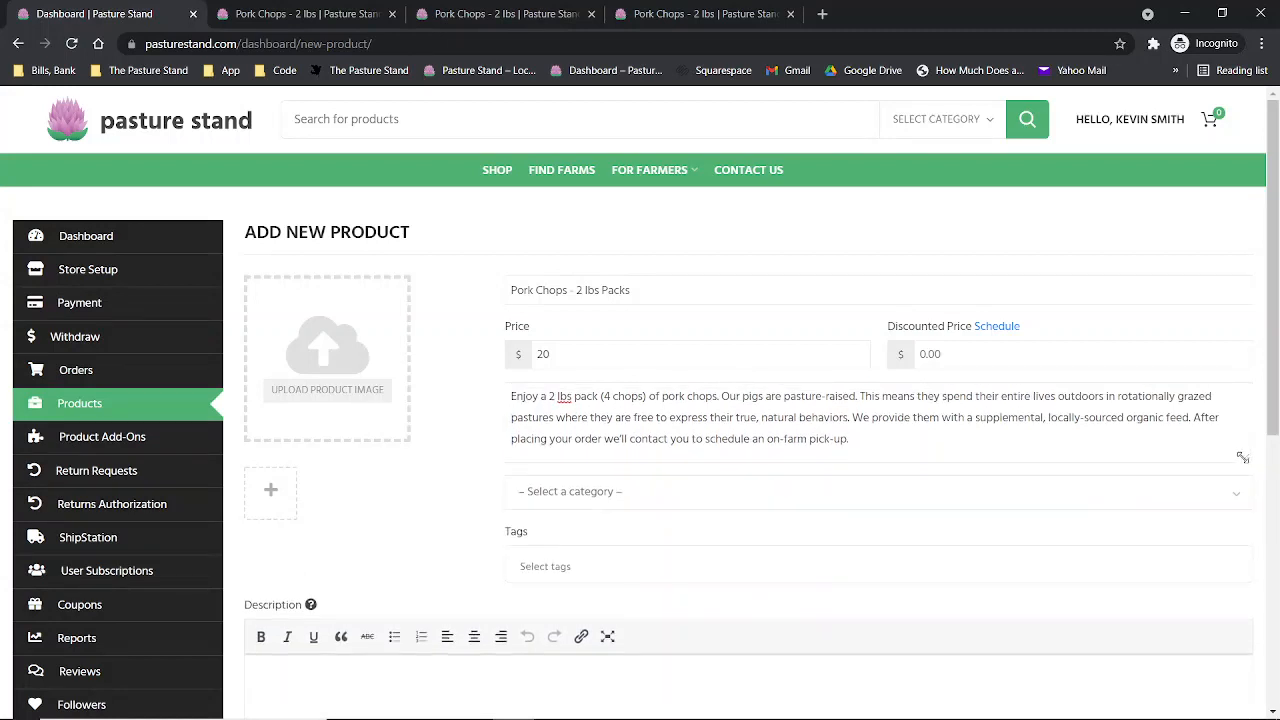
Step: Assign the new product to the Pork category
left_click(555, 494)
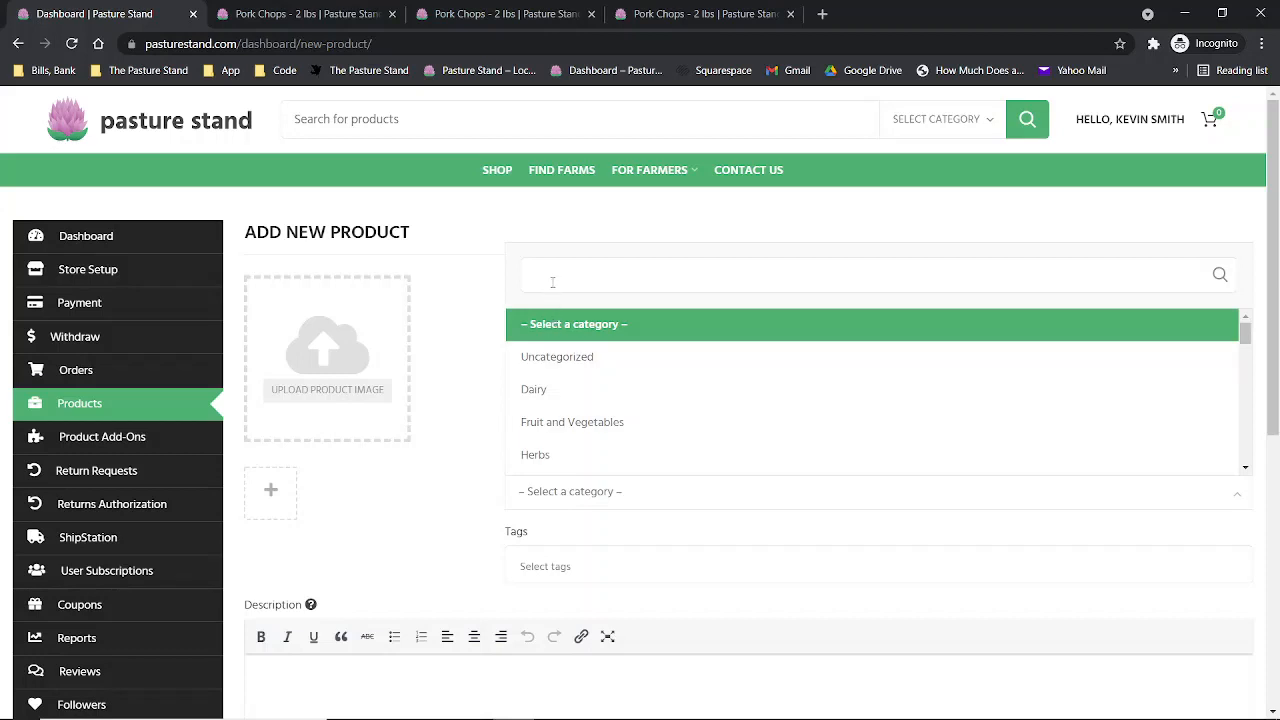
type("Pork")
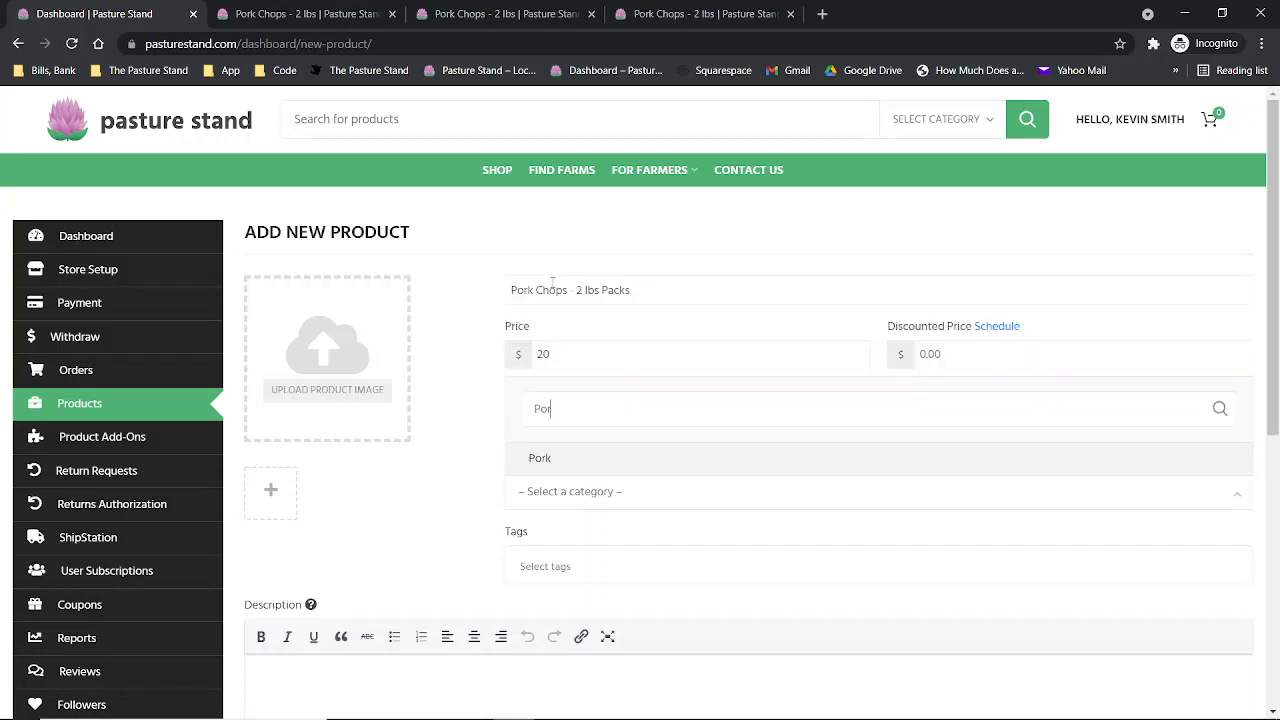
left_click(550, 460)
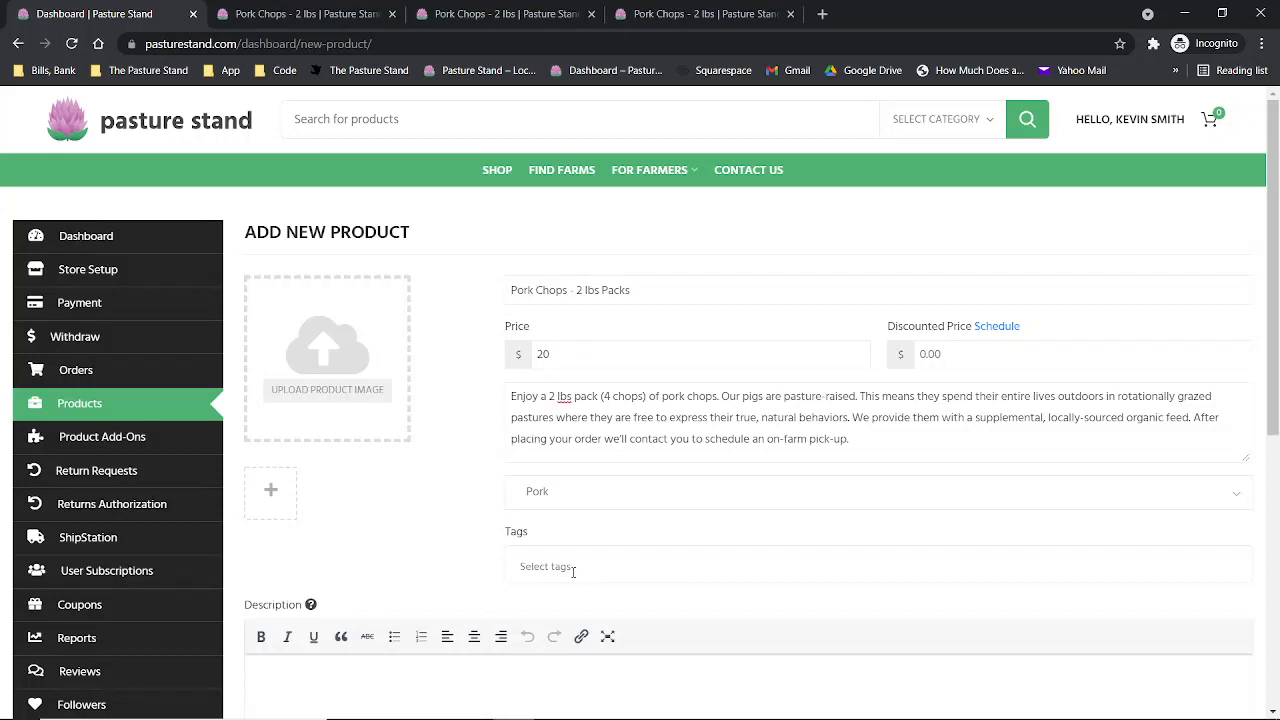
Step: Set Pork-Chop.jpg from the media library as the product's featured image
left_click(334, 402)
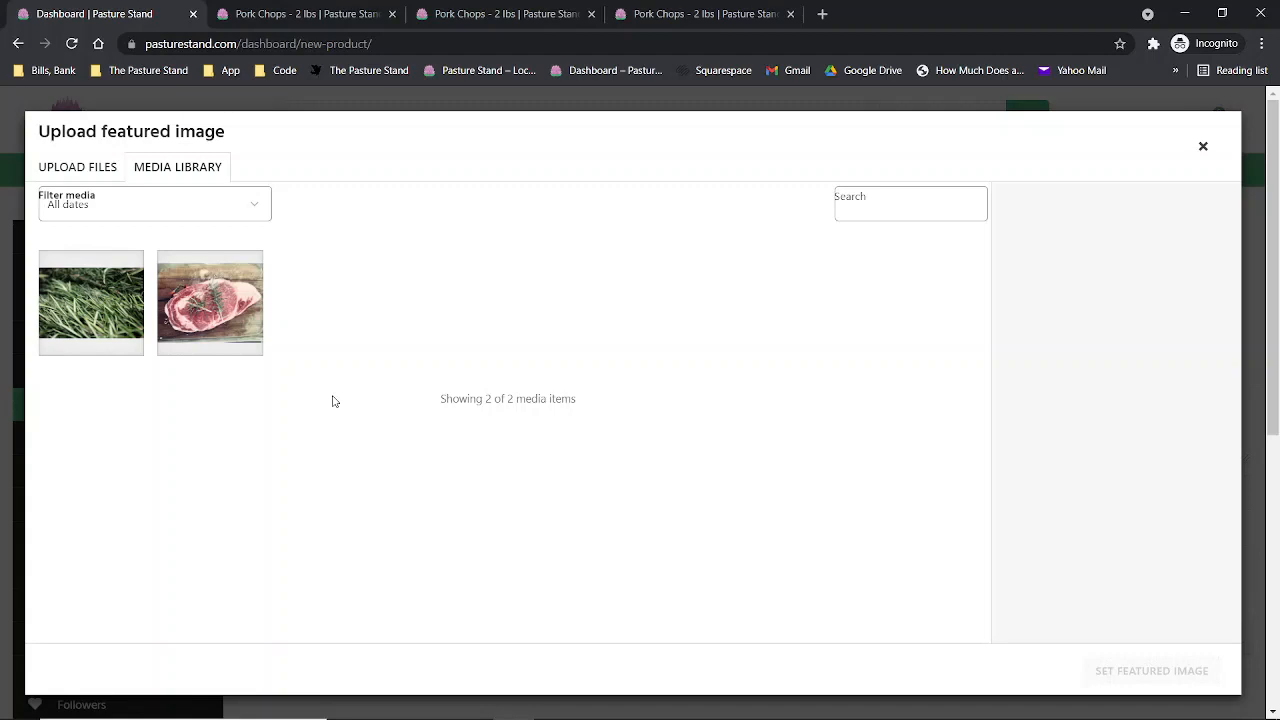
left_click(94, 170)
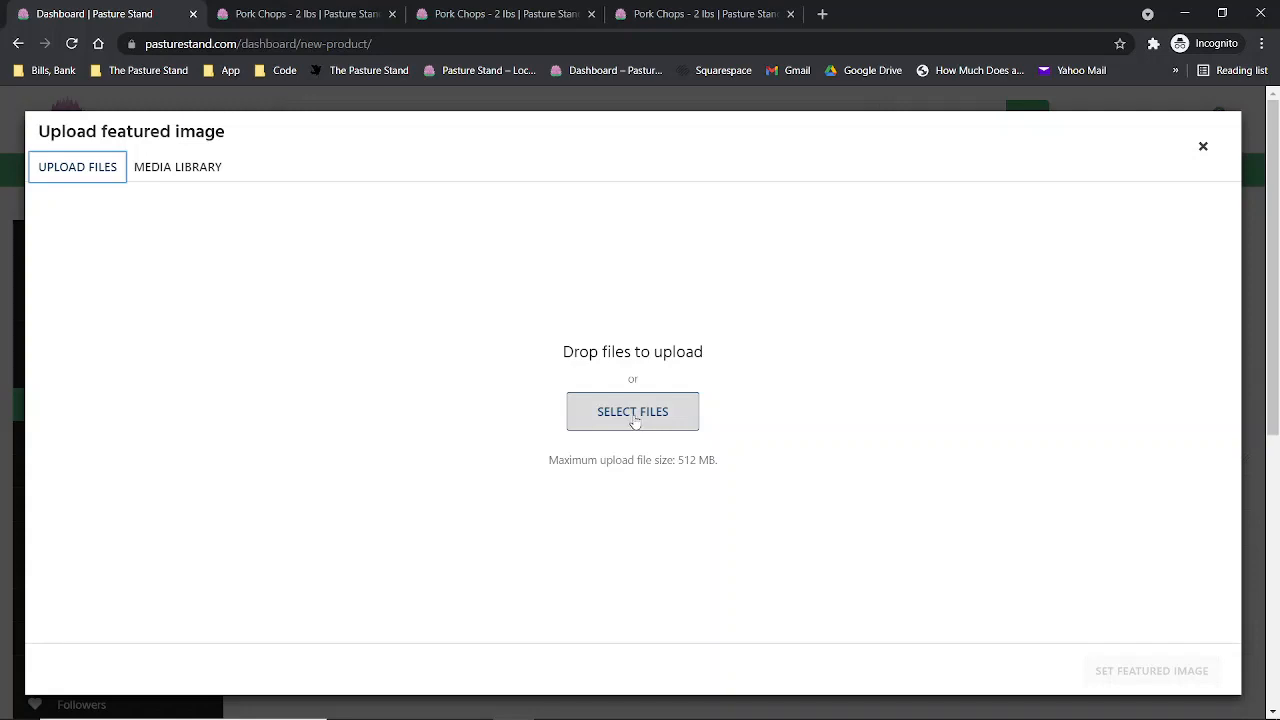
left_click(170, 165)
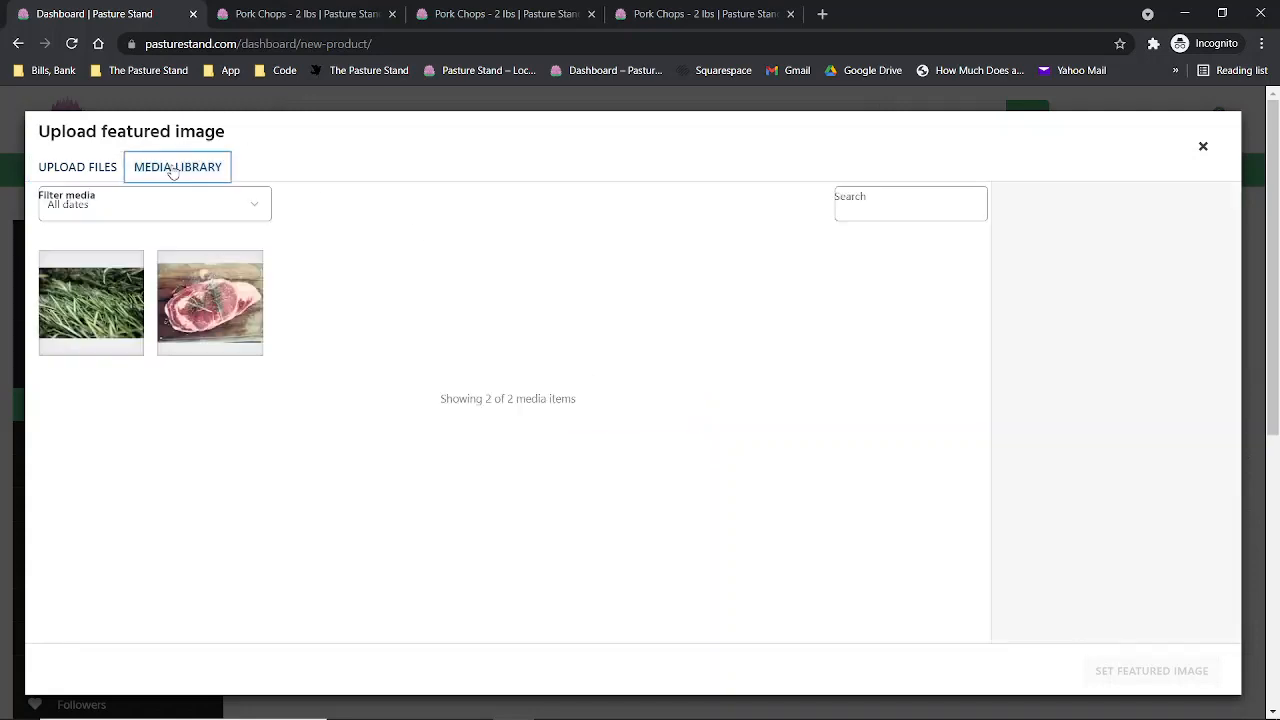
left_click(208, 316)
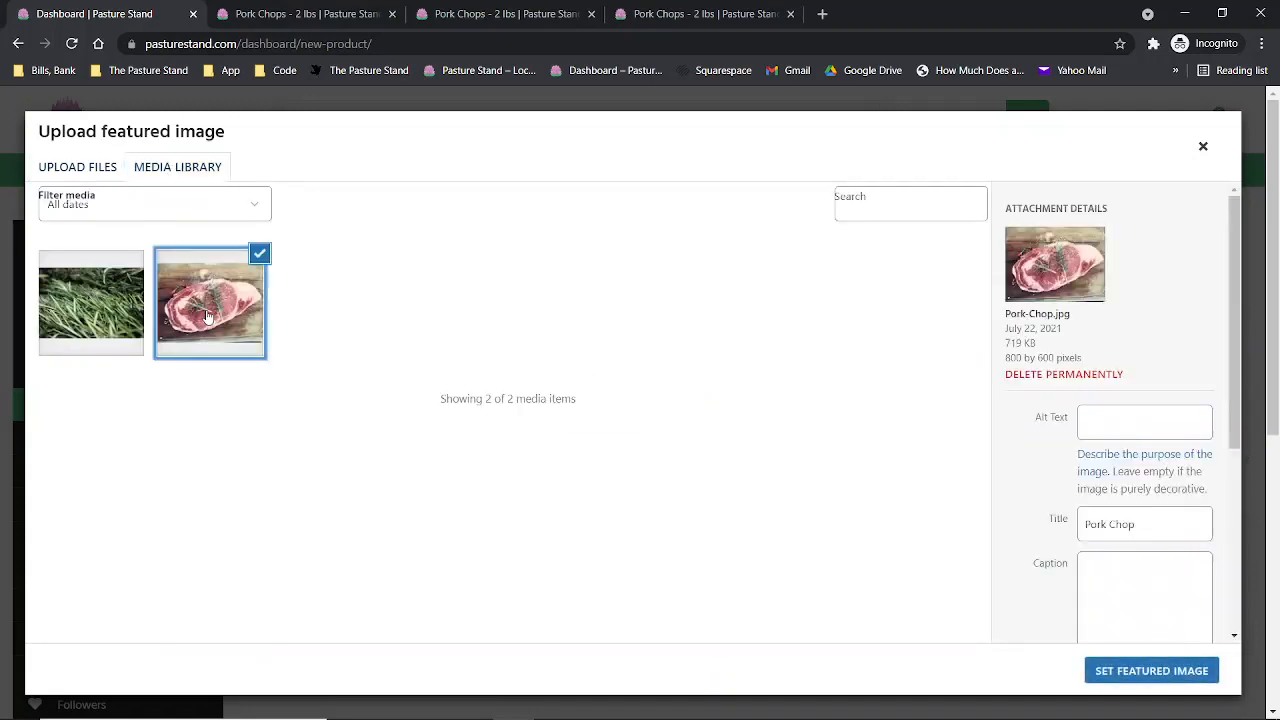
left_click(1115, 675)
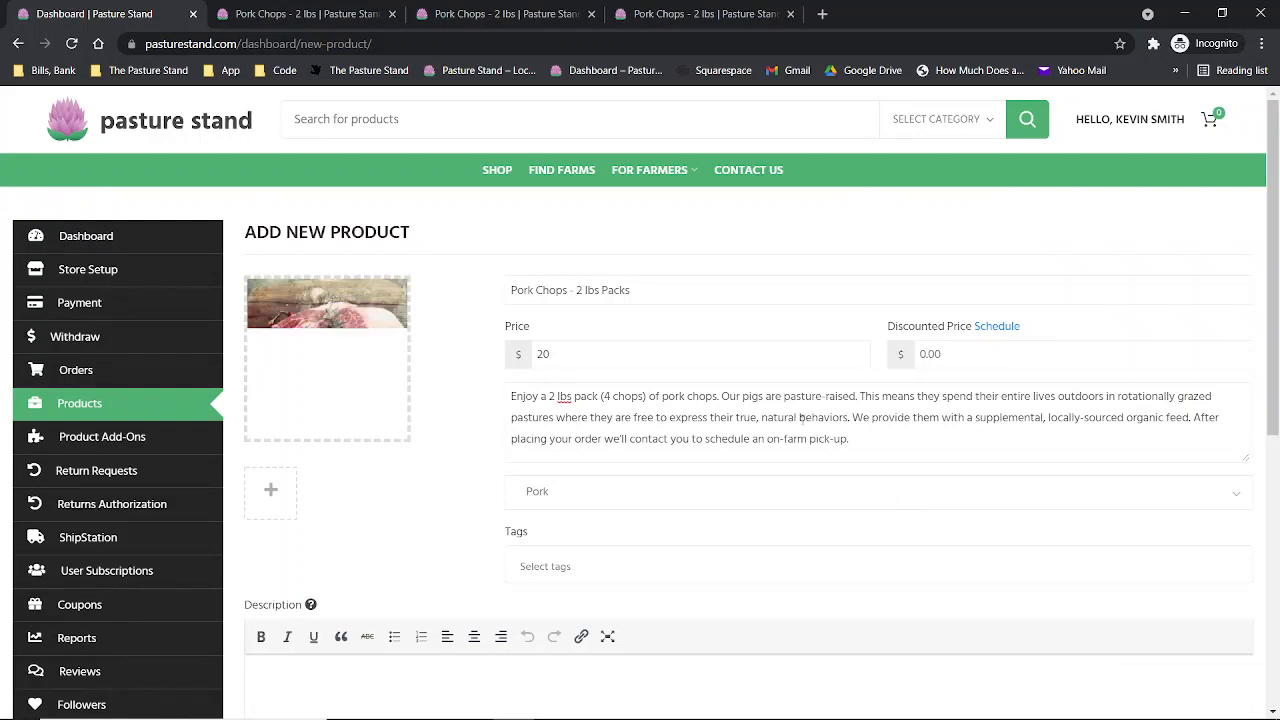
Step: Reuse the short description text as the full description and create the product
scroll(800, 418, "down", 1)
scroll(815, 420, "down", 1)
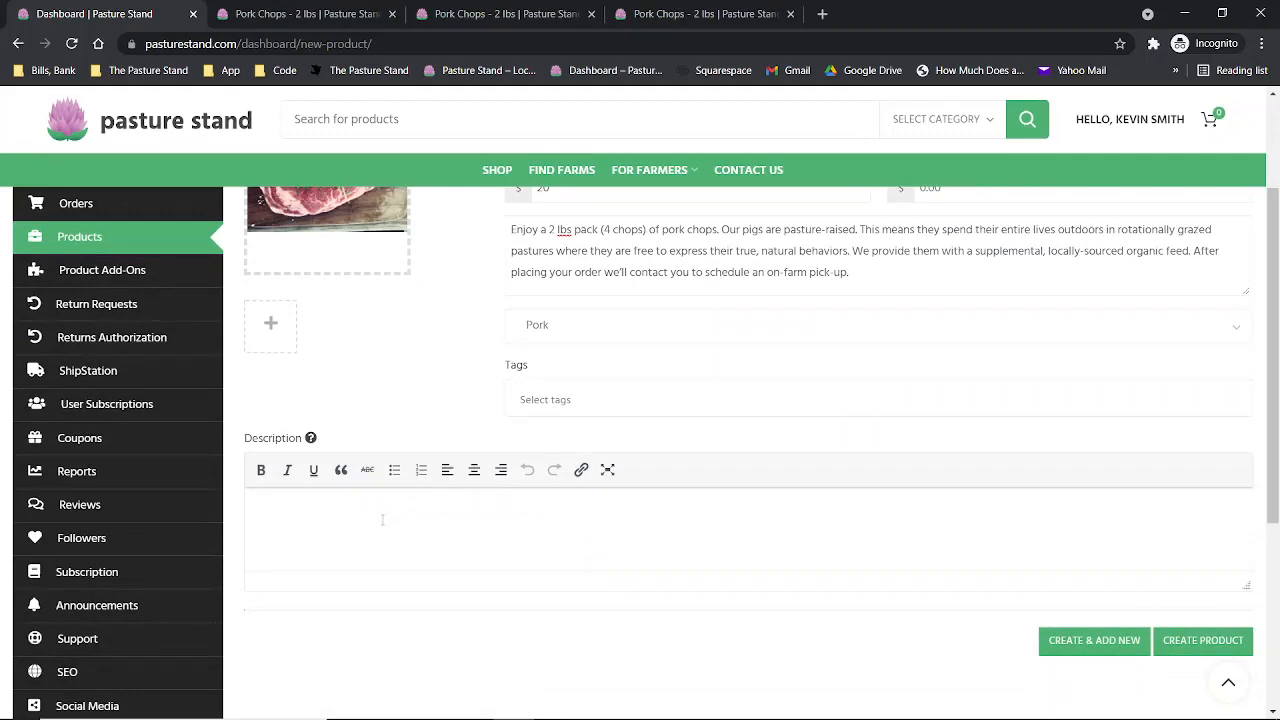
scroll(382, 519, "up", 1)
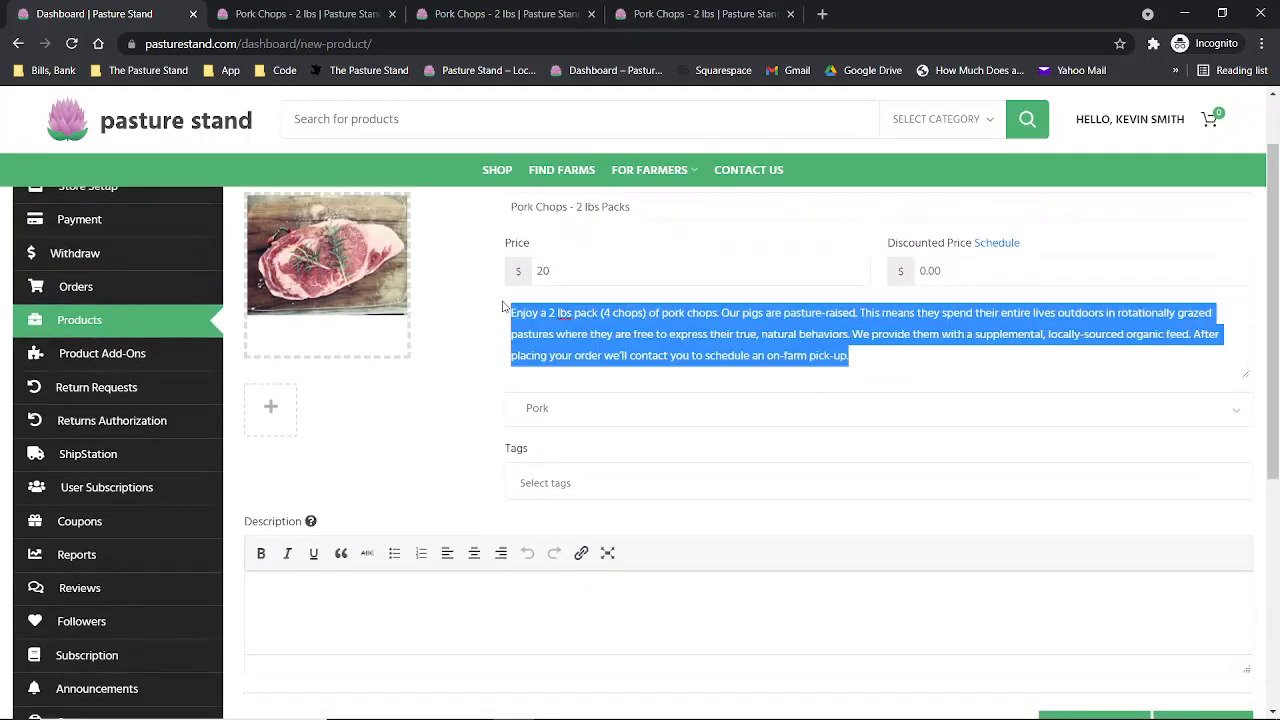
scroll(363, 463, "down", 2)
left_click(365, 456)
key("ctrl+v")
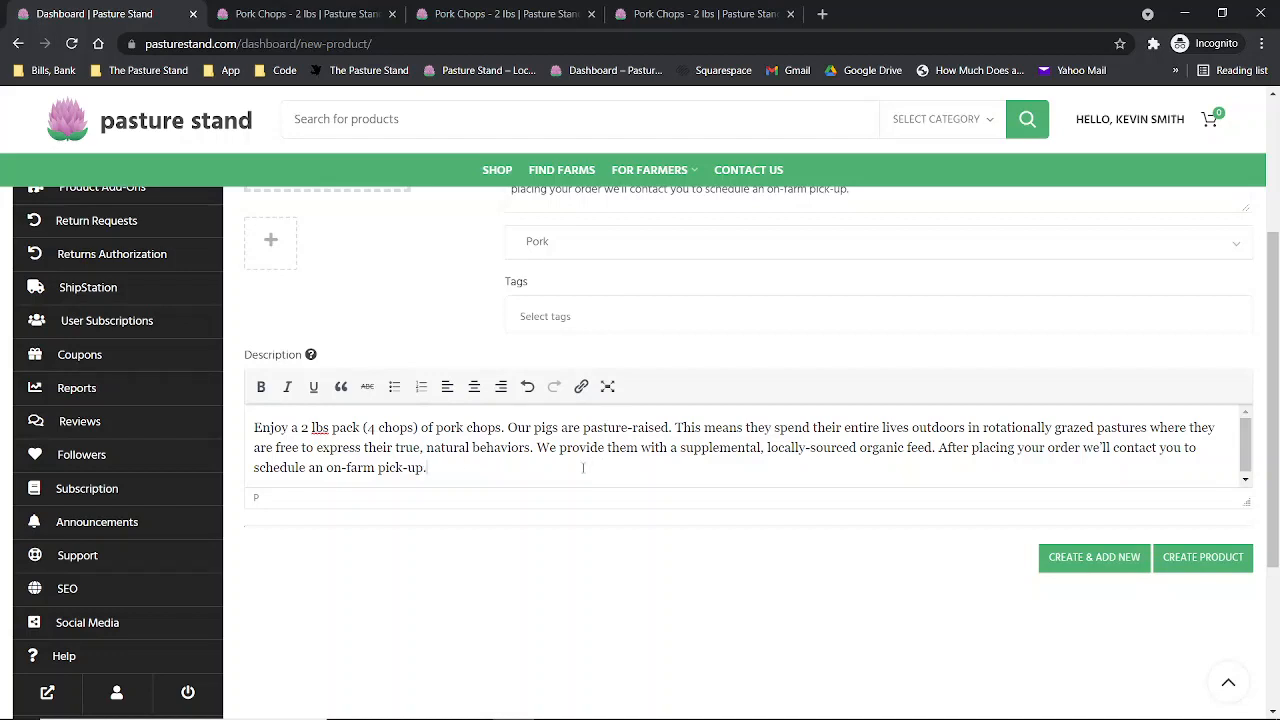
left_click(1203, 557)
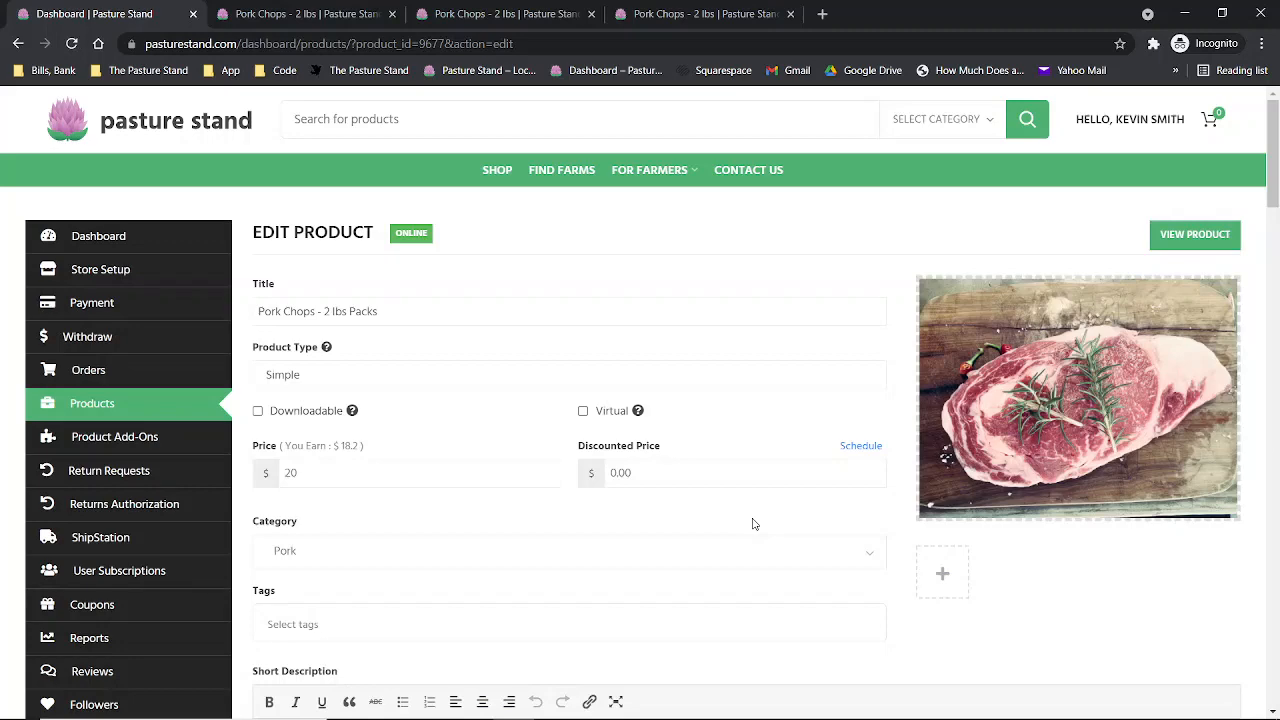
Step: Enable stock management in the product's inventory settings and set the stock quantity to 4
scroll(709, 528, "down", 1)
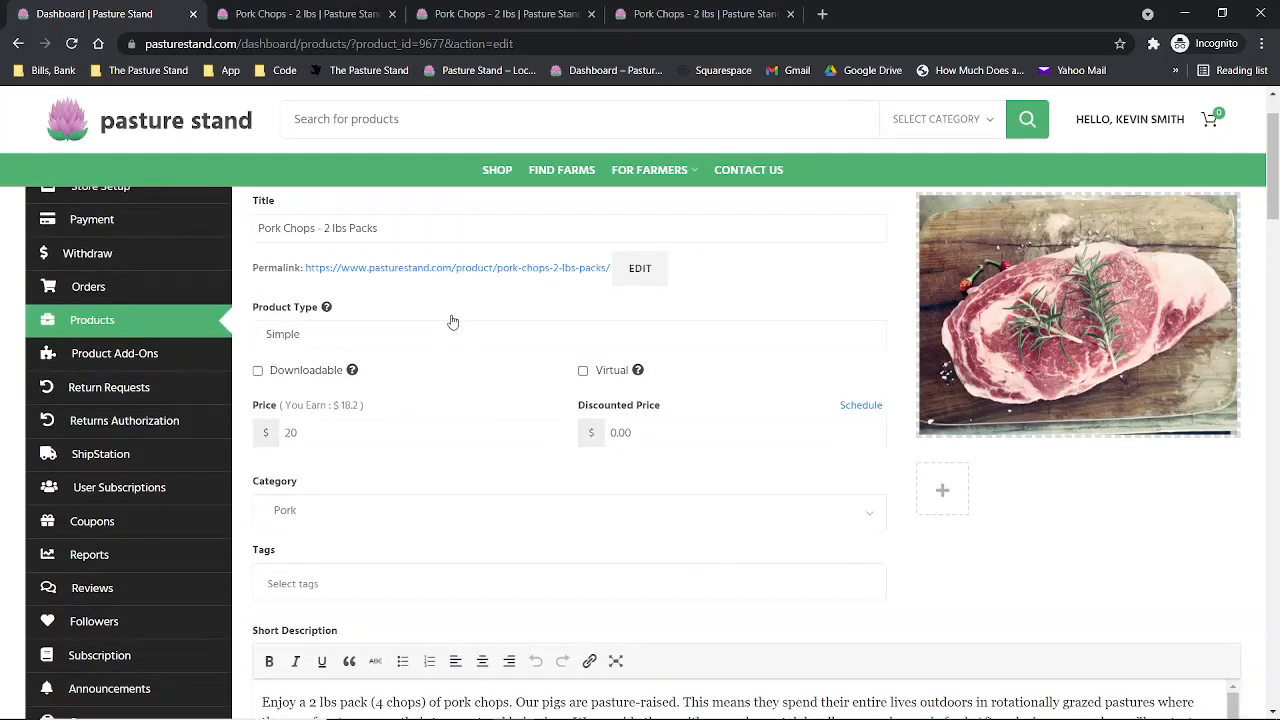
scroll(454, 320, "up", 1)
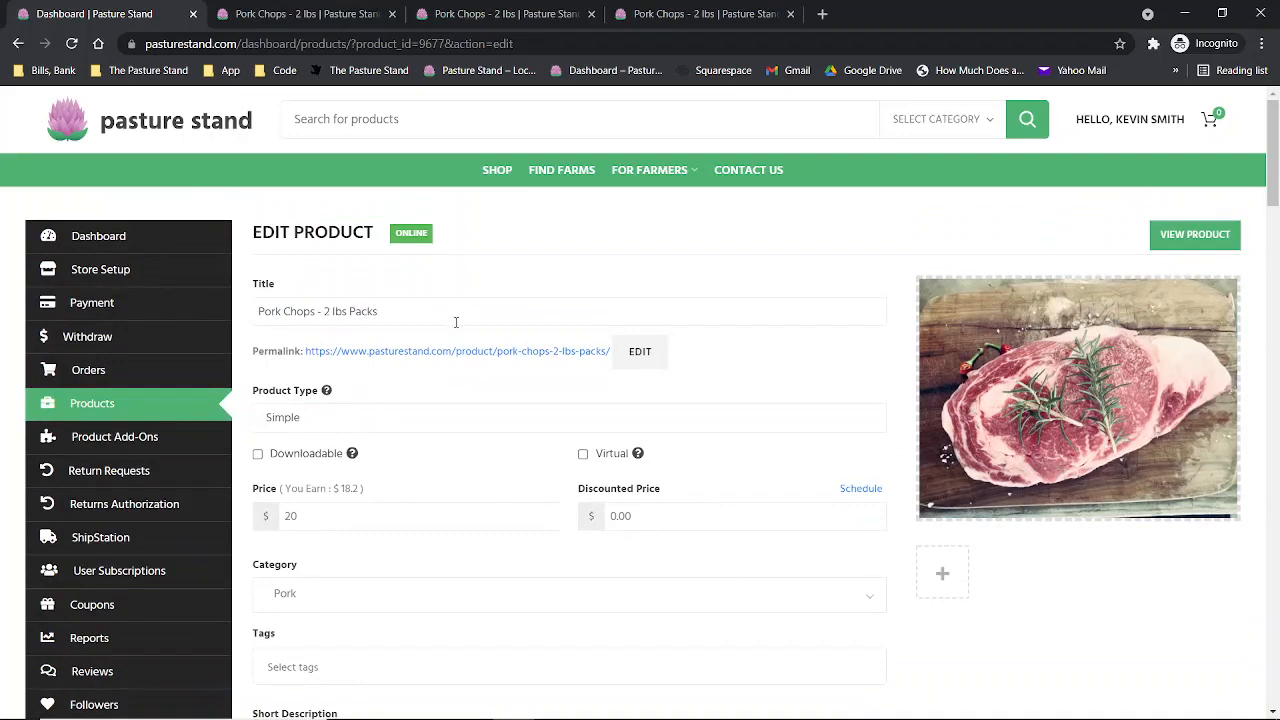
scroll(456, 328, "down", 1)
scroll(456, 332, "down", 2)
scroll(494, 366, "down", 2)
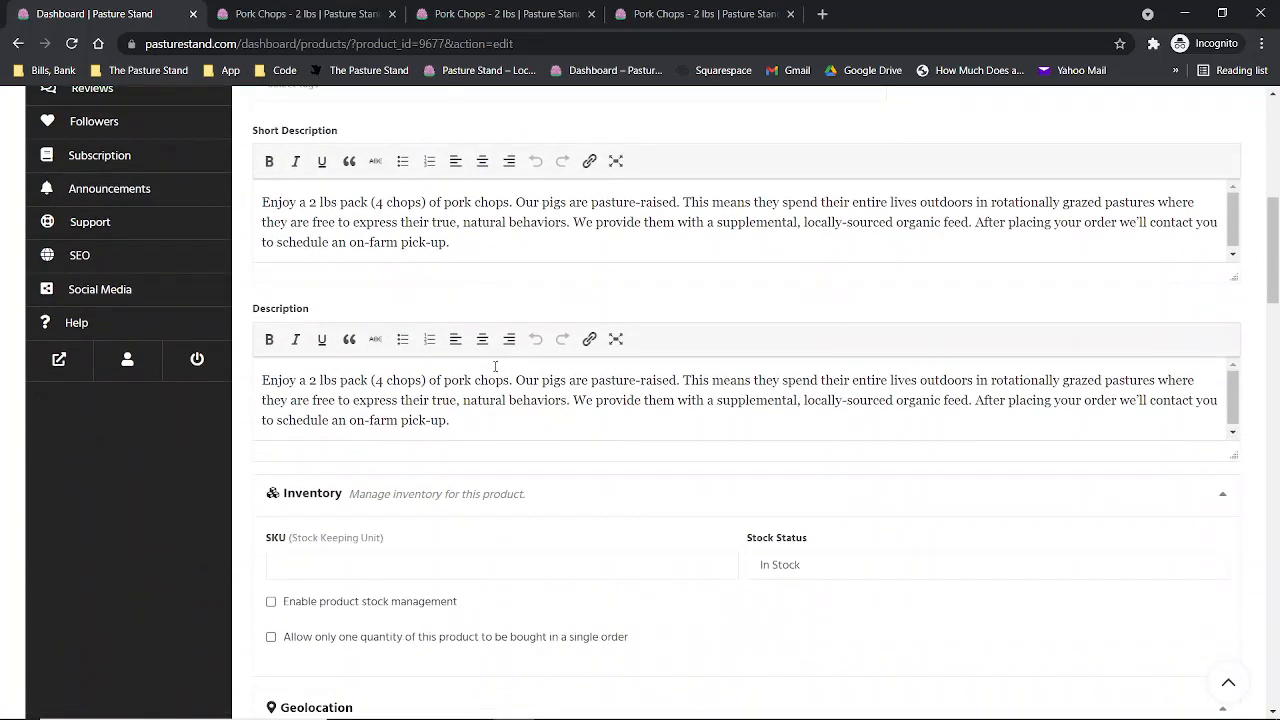
scroll(494, 372, "down", 2)
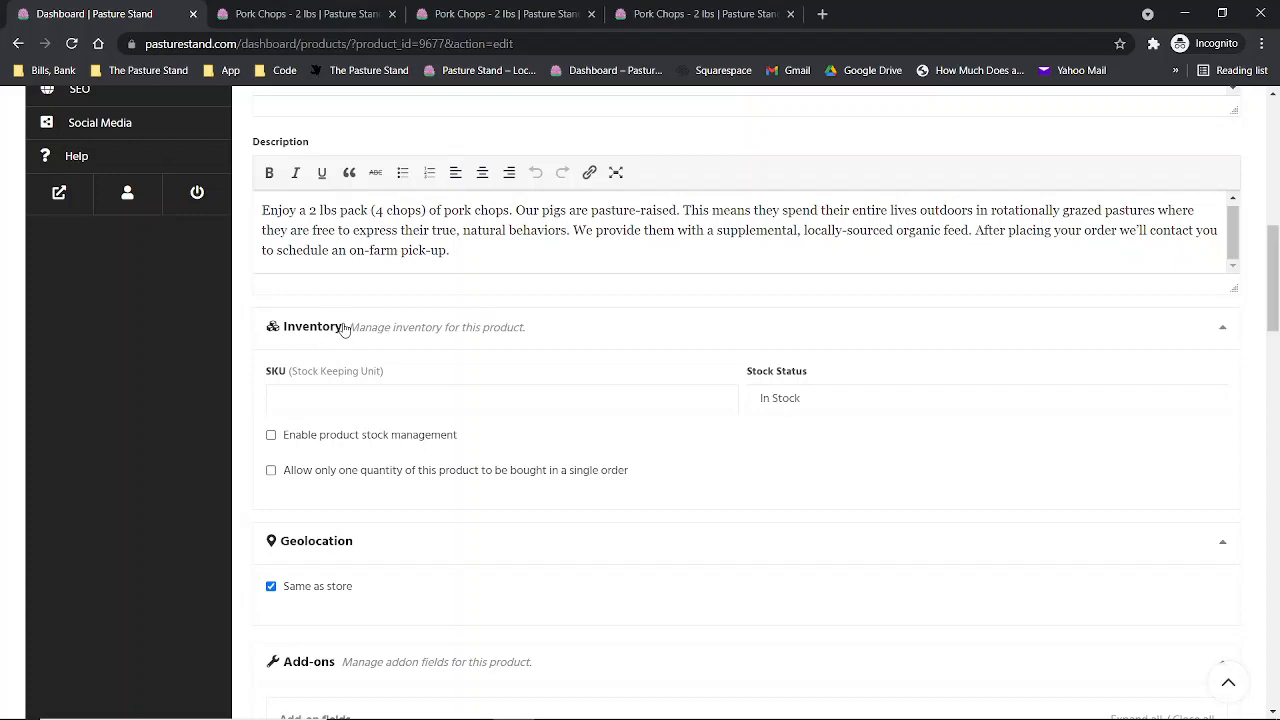
left_click(356, 436)
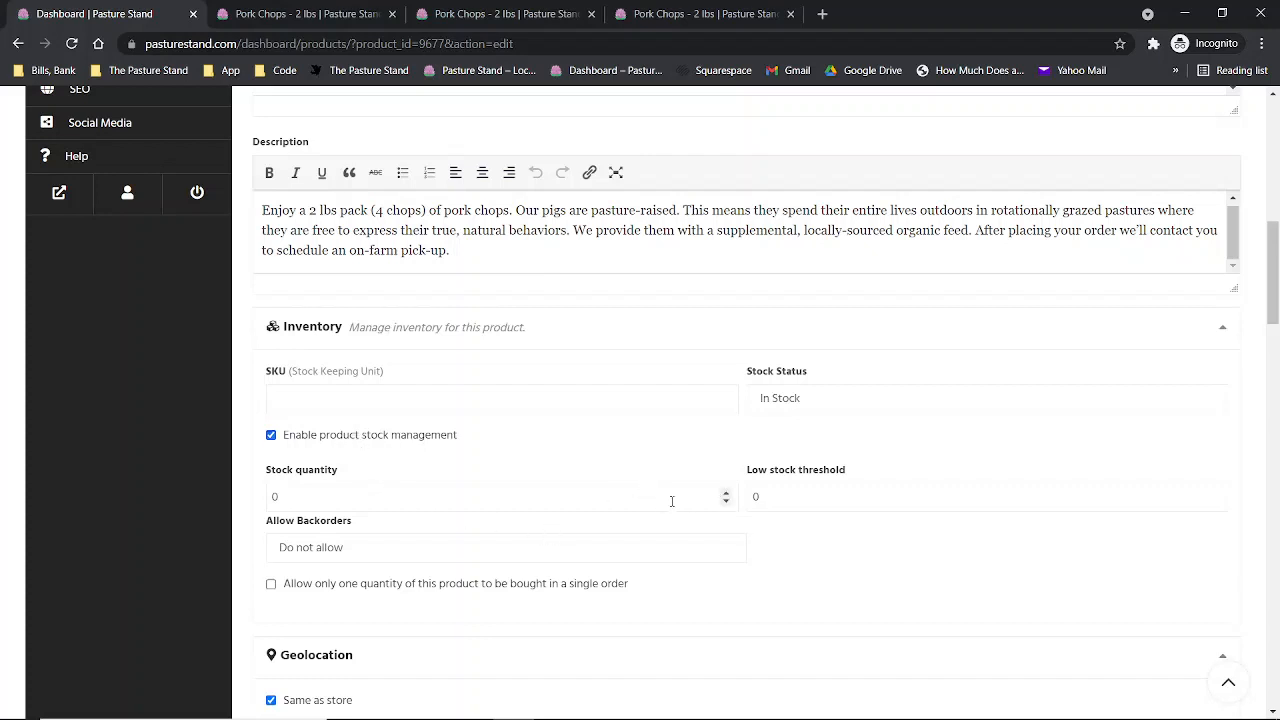
left_click(726, 493)
left_click(726, 493)
left_click(726, 493)
left_click(726, 493)
Step: Review the available stock status options, keeping In Stock selected
left_click(798, 404)
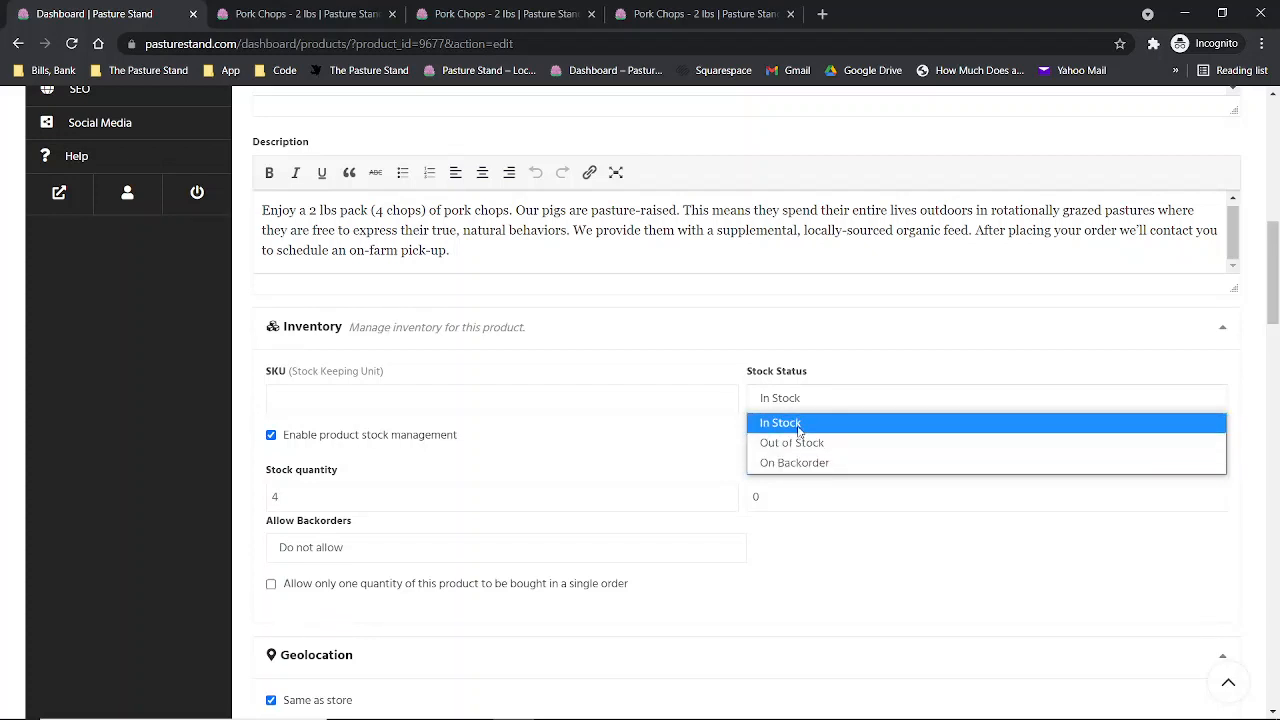
left_click(799, 426)
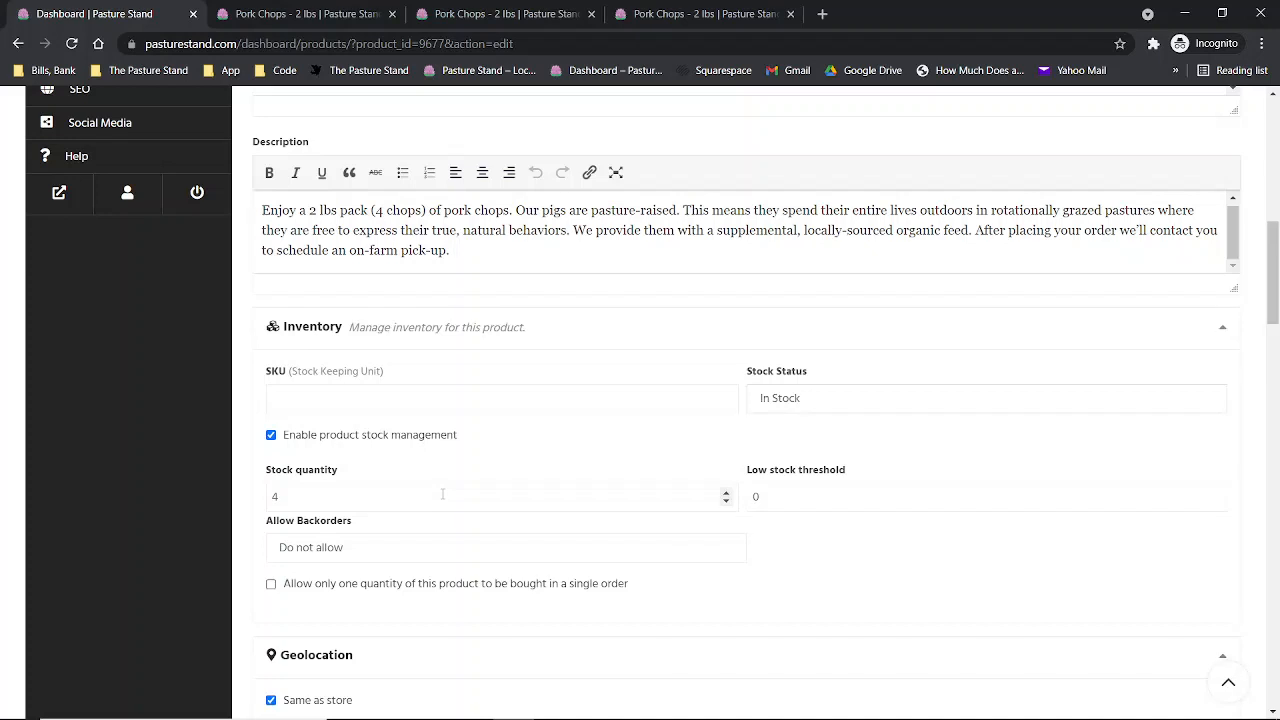
left_click(788, 408)
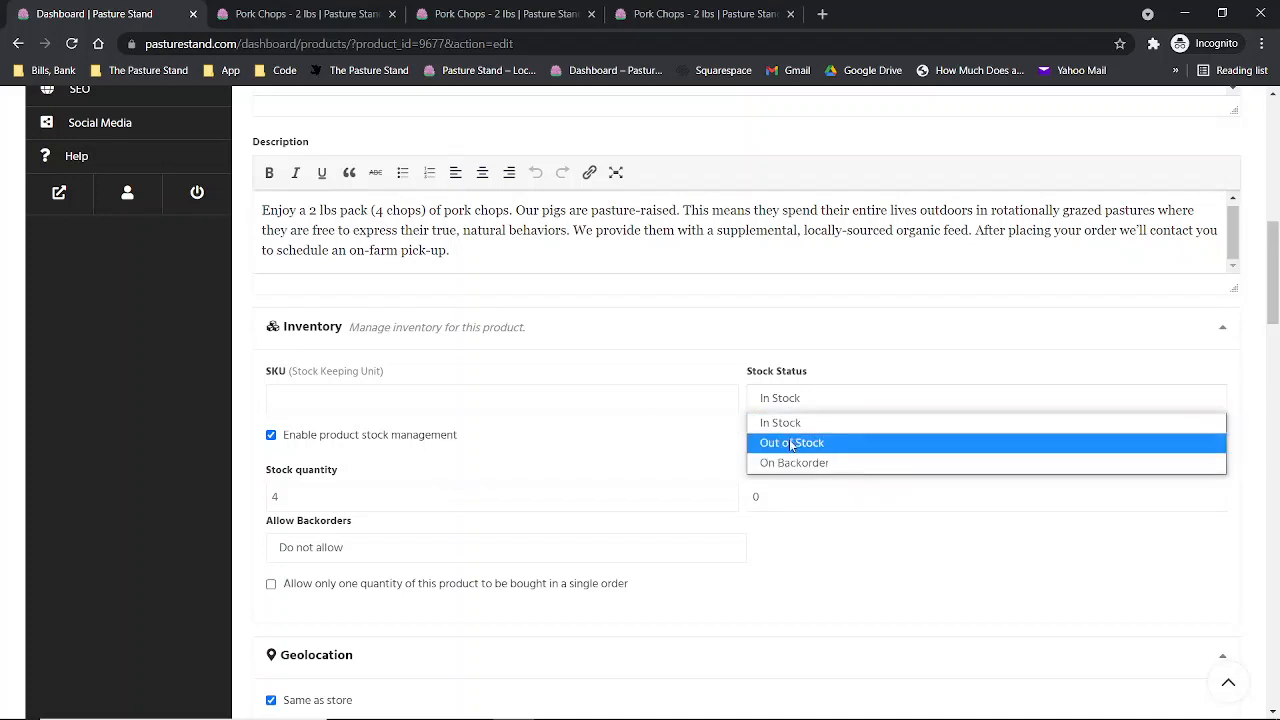
left_click(672, 448)
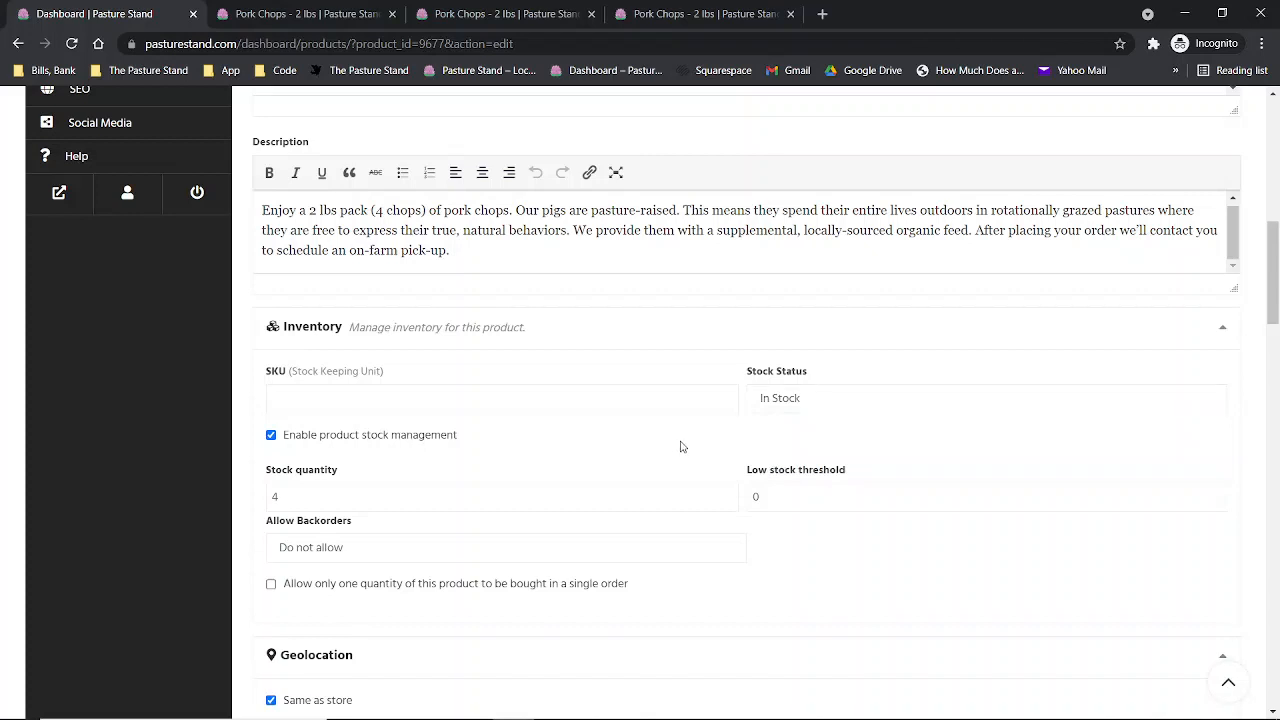
Step: Set the product's tax status to None and its tax class to Zero rate
scroll(682, 446, "down", 8)
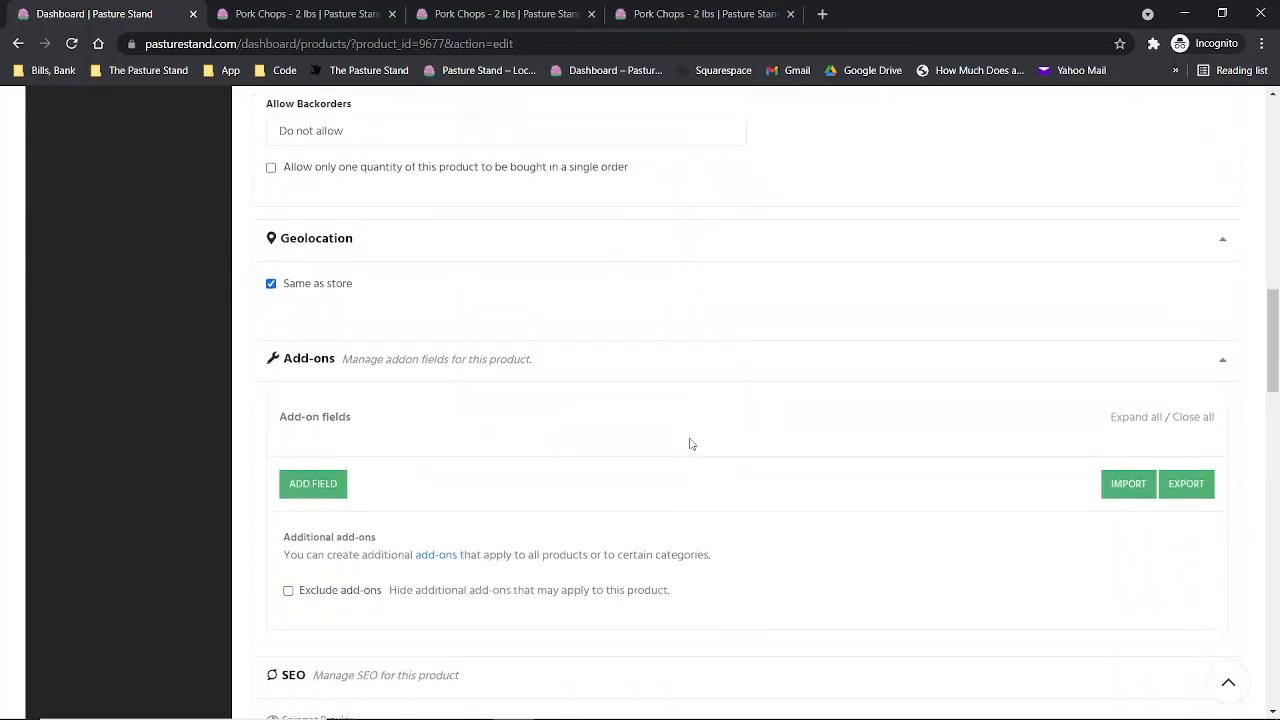
scroll(689, 444, "down", 3)
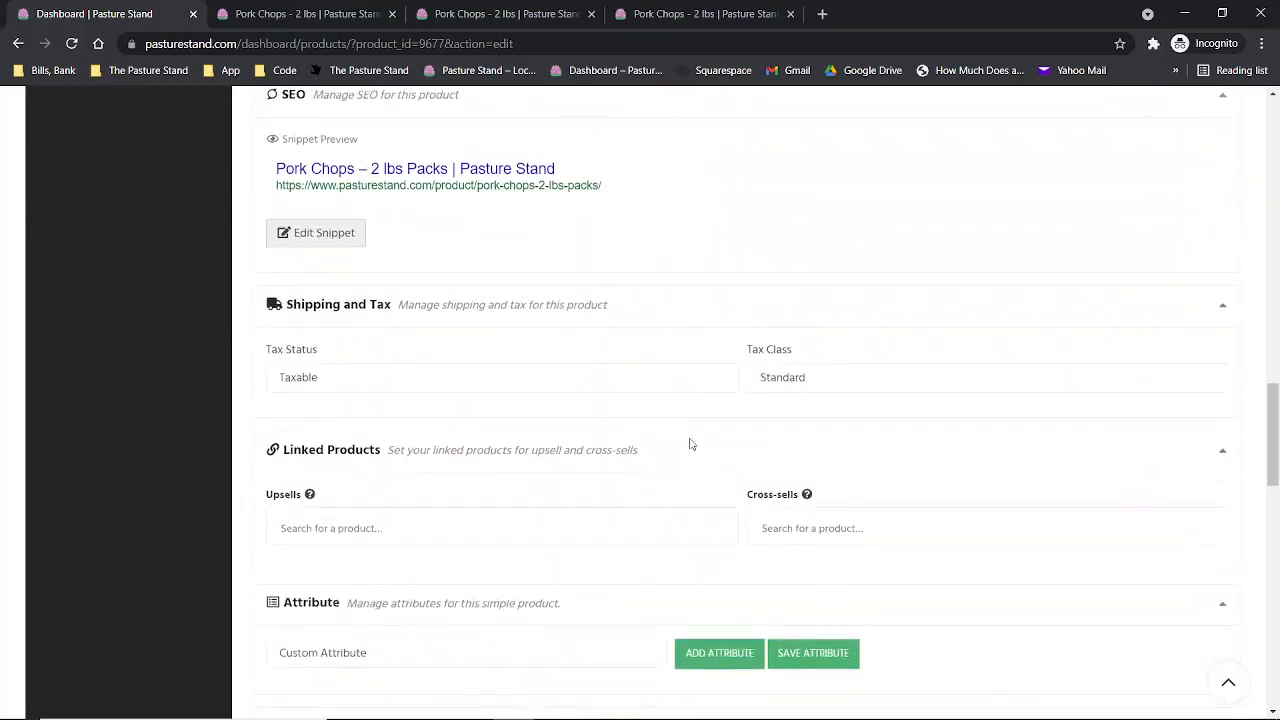
left_click(615, 384)
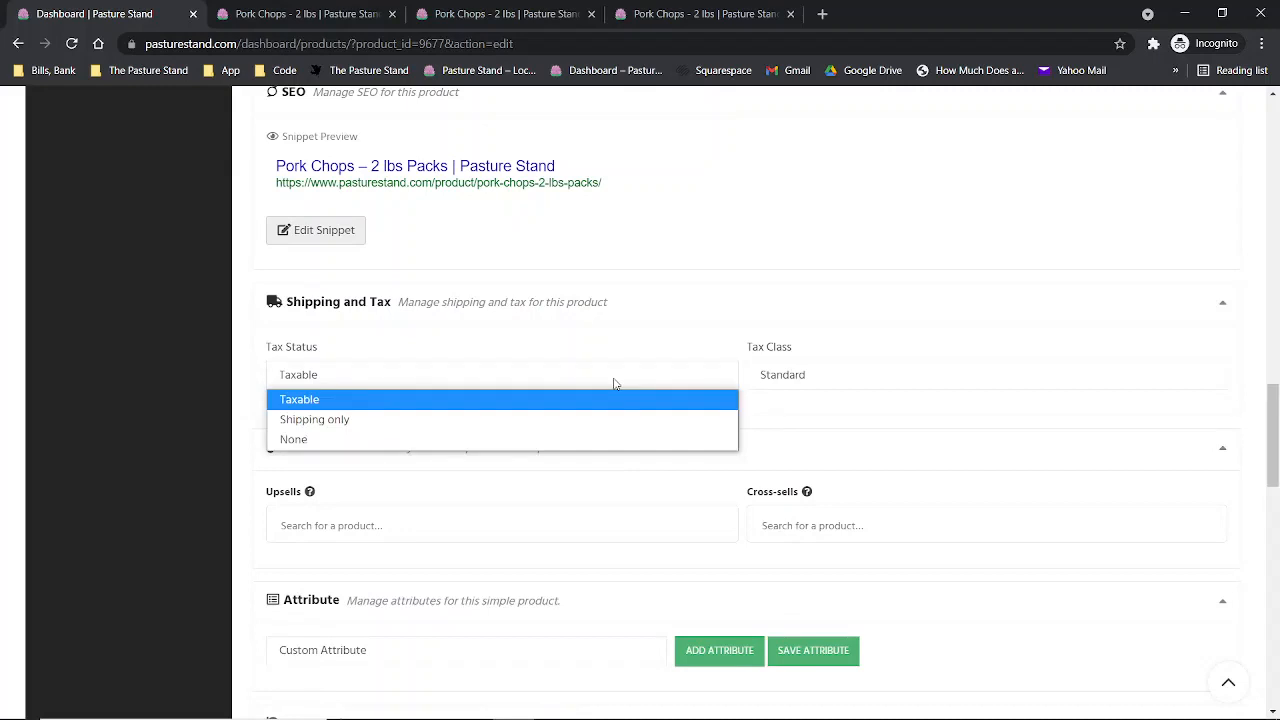
left_click(593, 440)
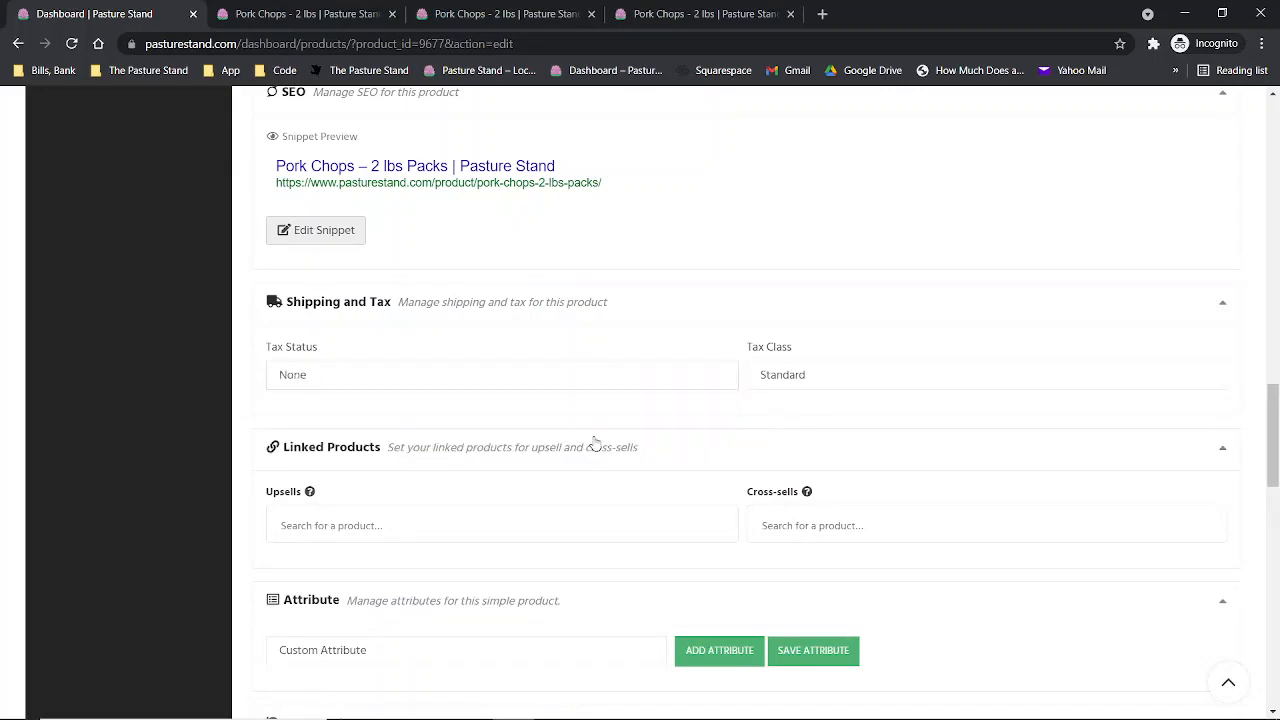
left_click(587, 376)
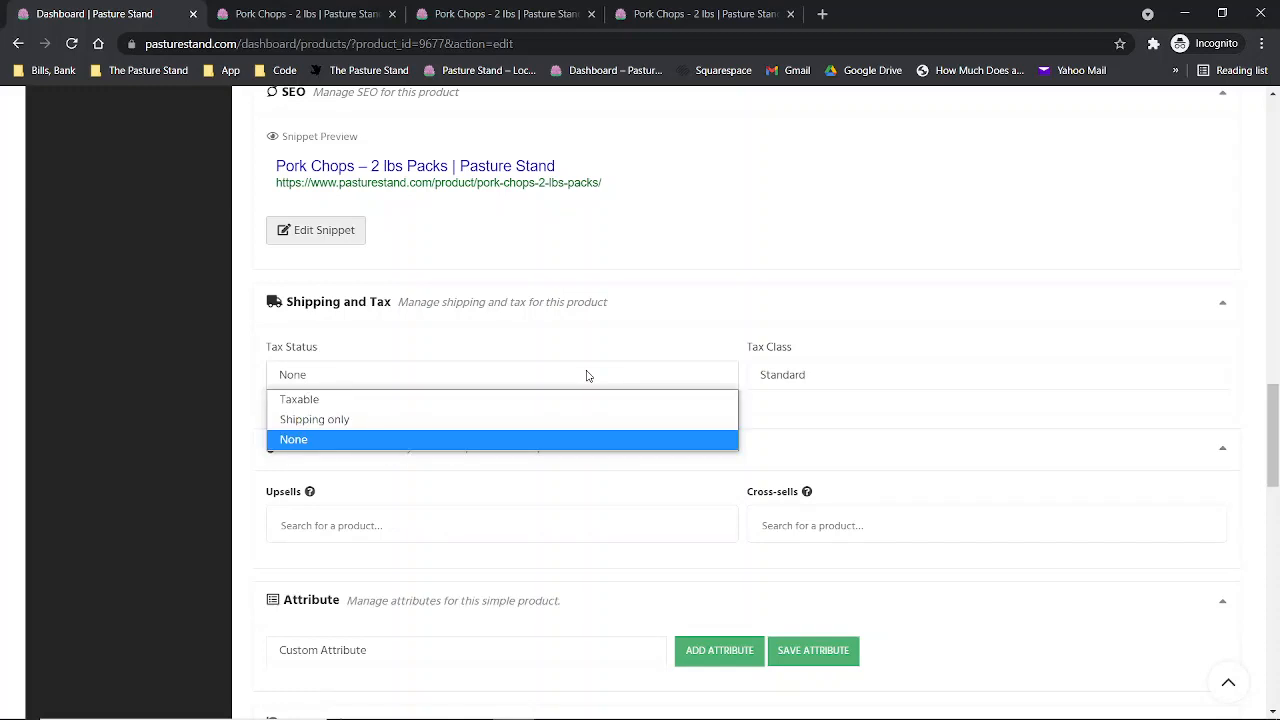
left_click(572, 439)
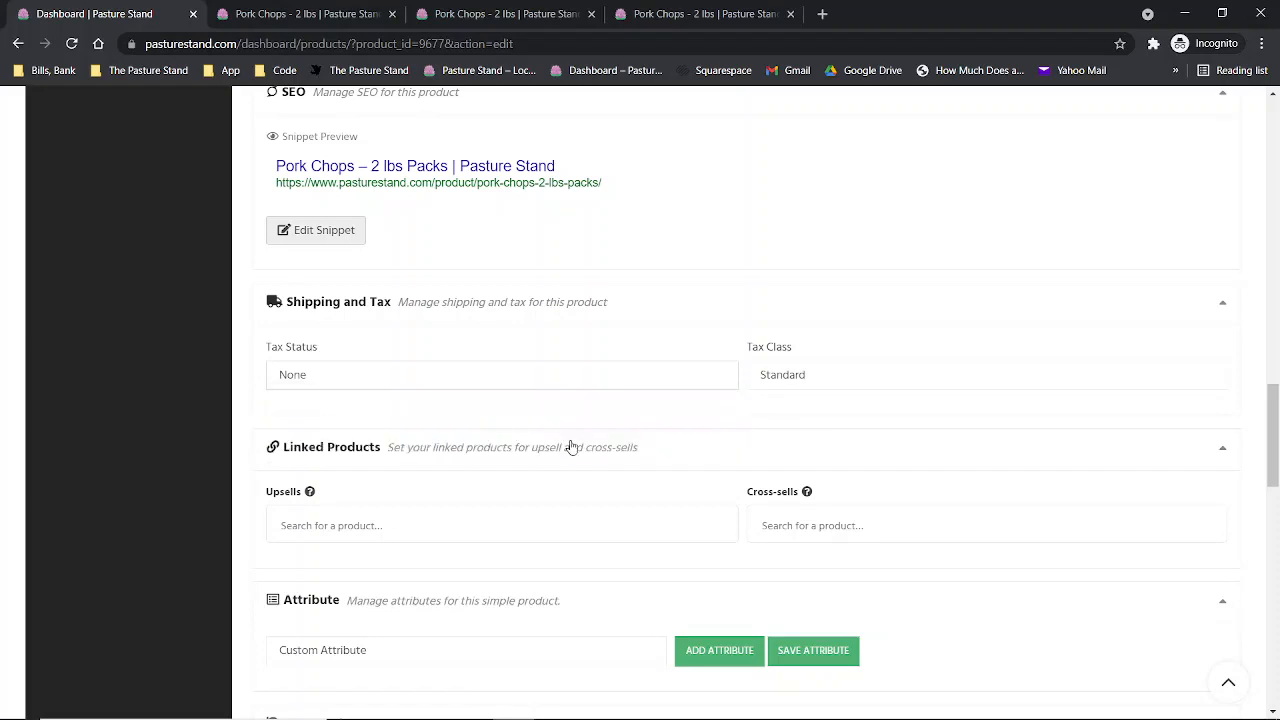
left_click(802, 374)
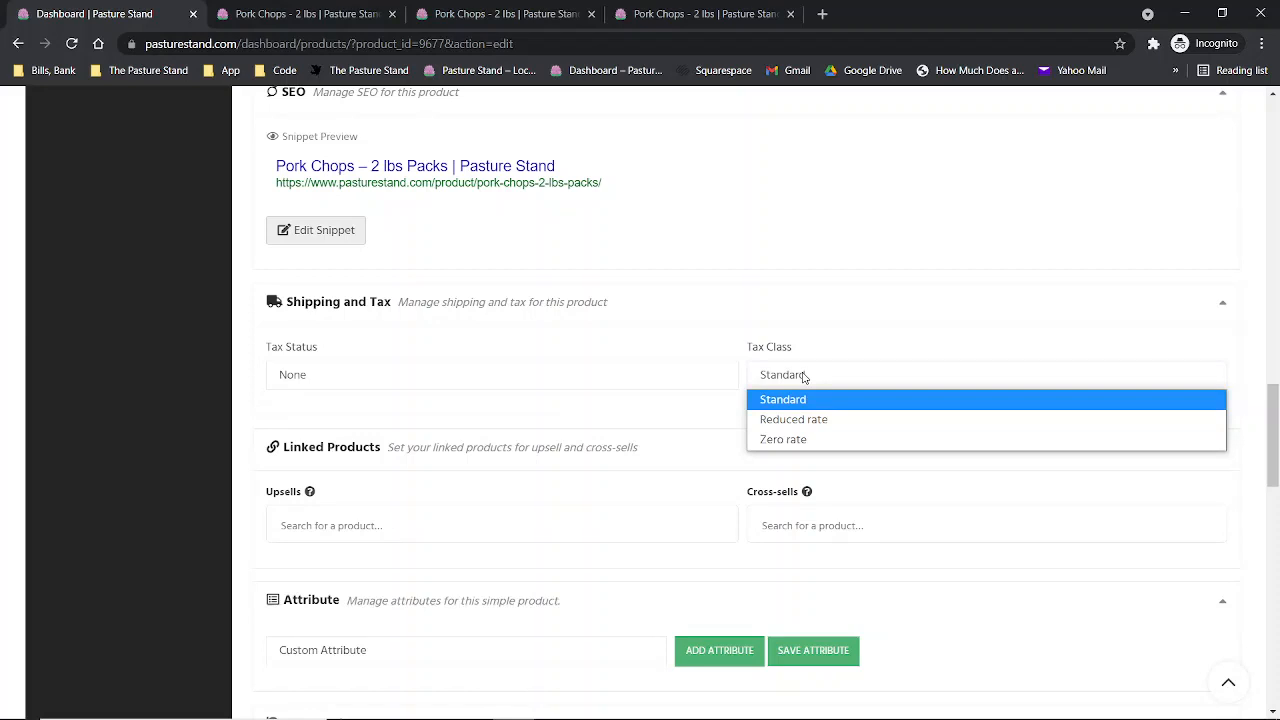
left_click(803, 440)
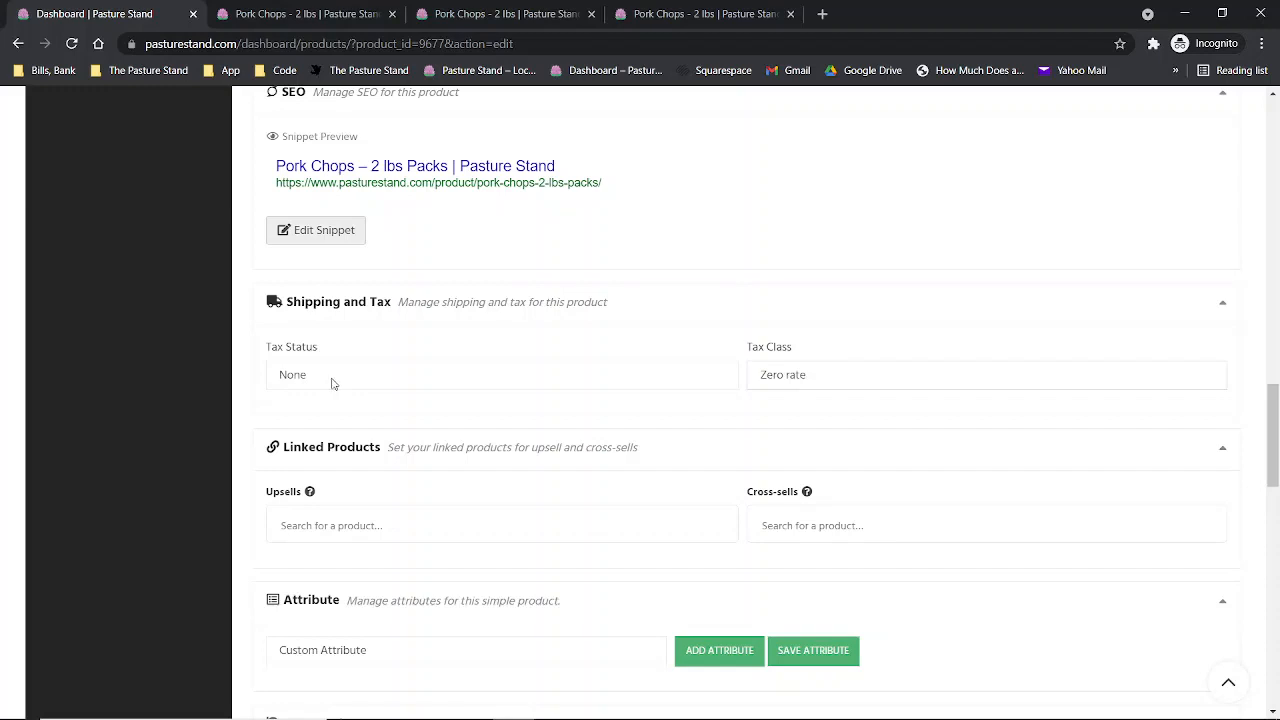
Step: Enable wholesale for the product and set its wholesale price to 18
scroll(340, 380, "down", 7)
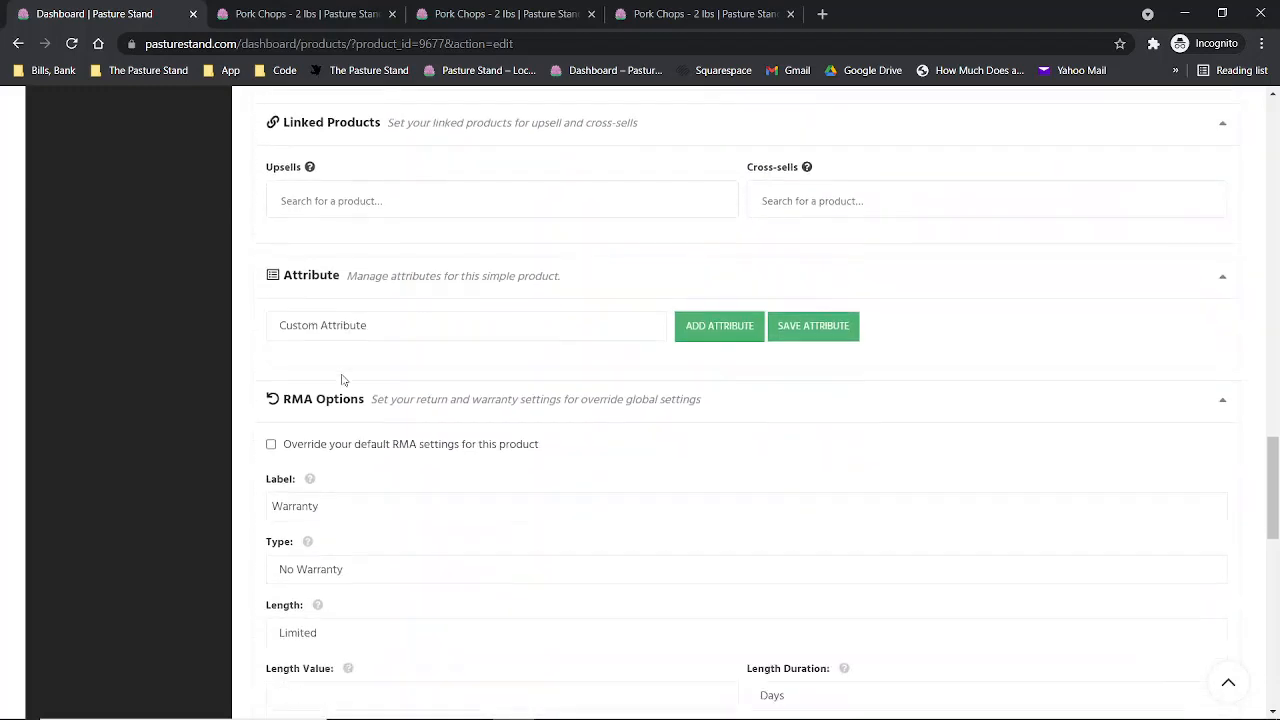
scroll(425, 373, "down", 5)
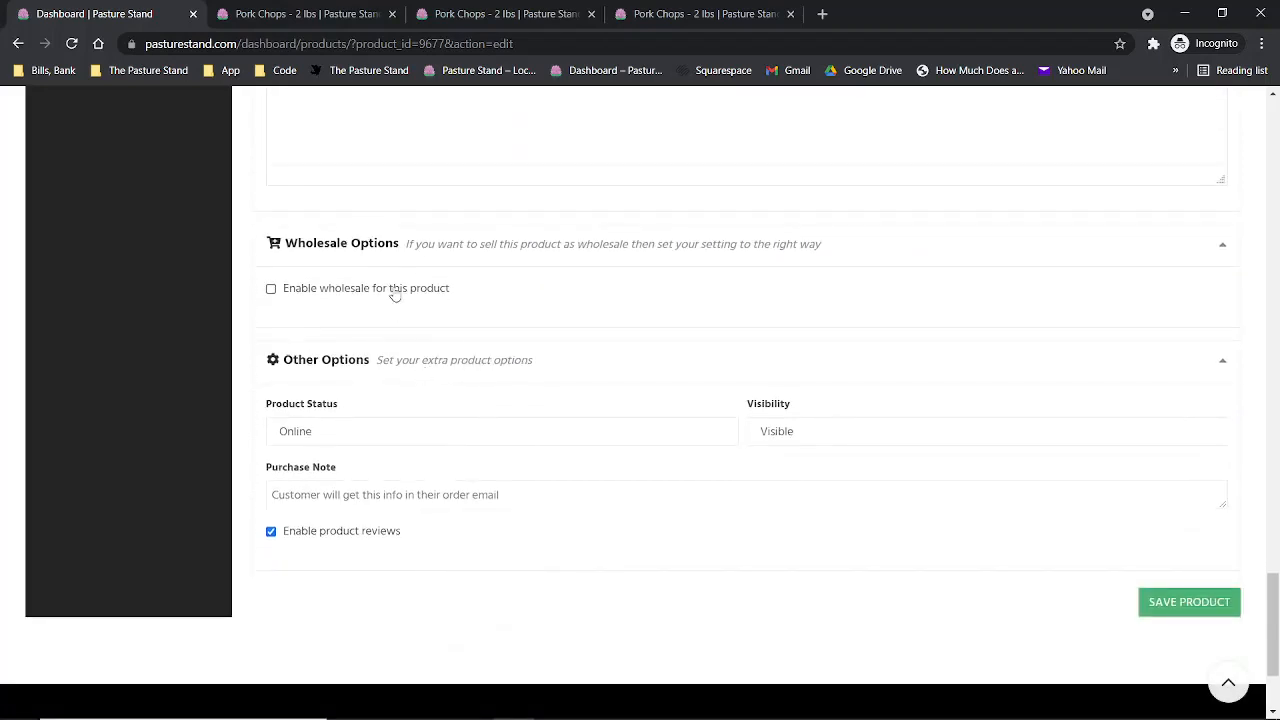
left_click(316, 294)
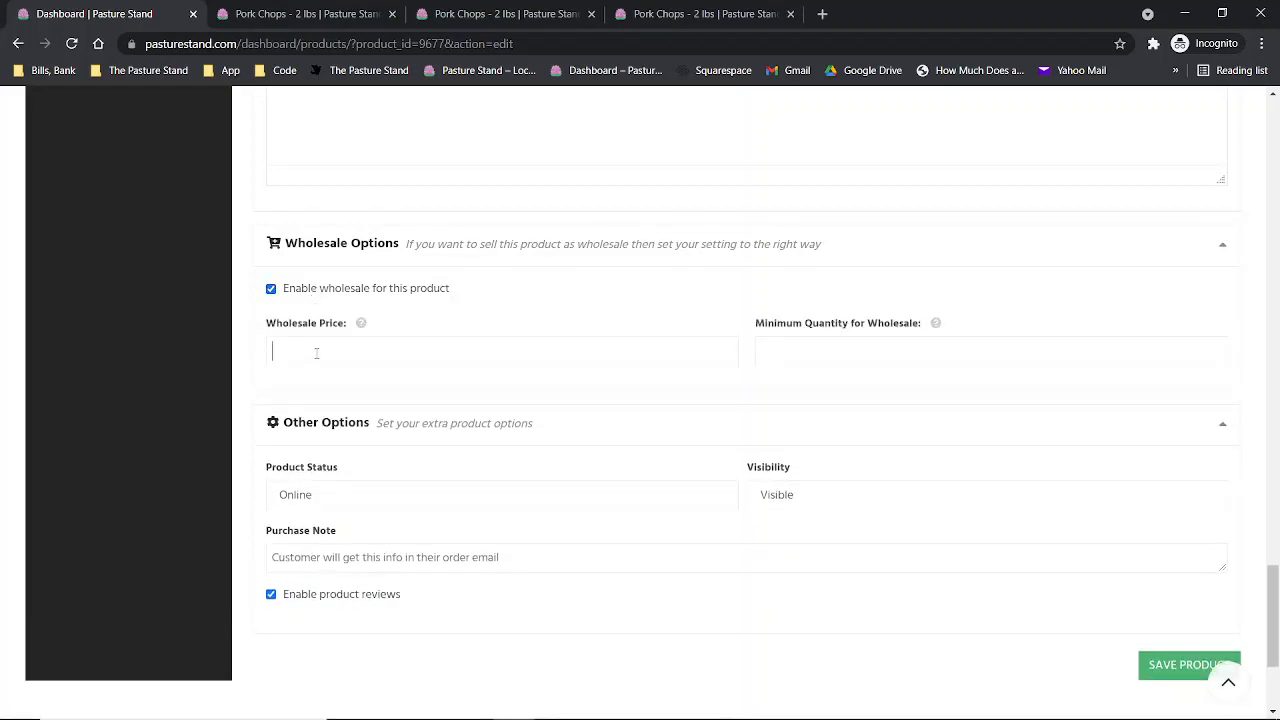
type("18")
Step: Review the product status and visibility choices, keeping Online and Visible selected
scroll(316, 352, "down", 1)
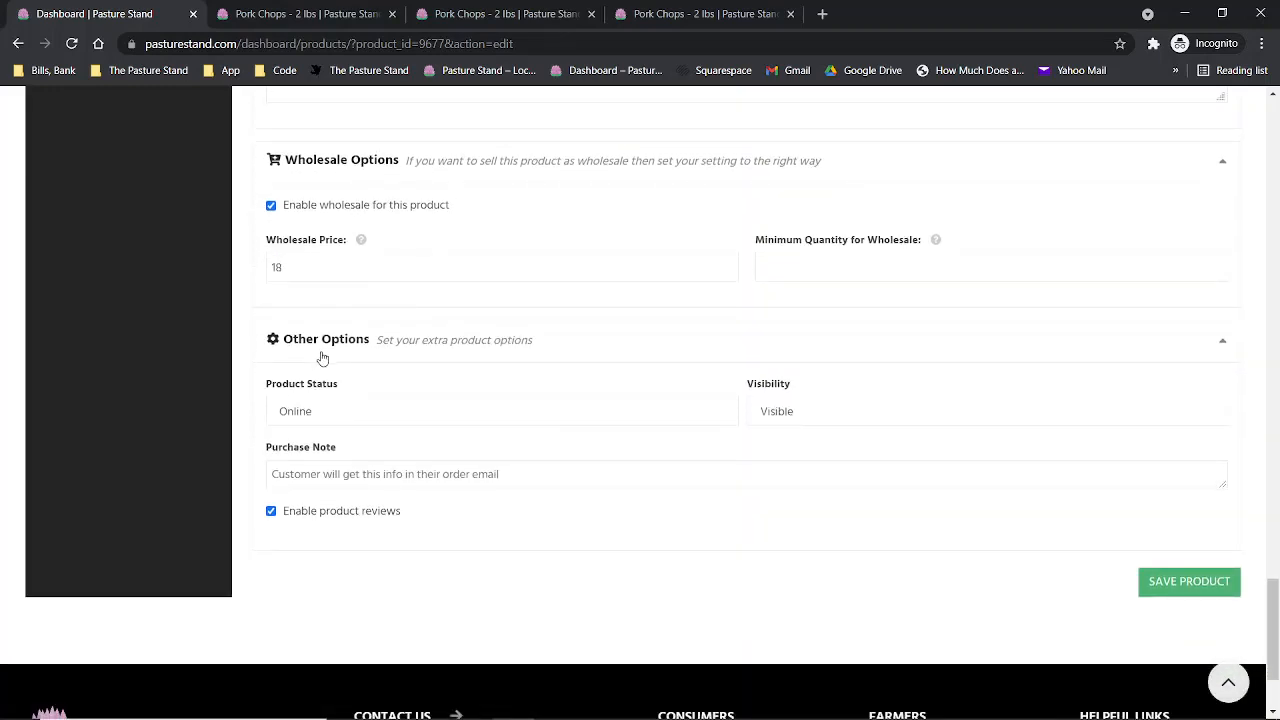
left_click(333, 416)
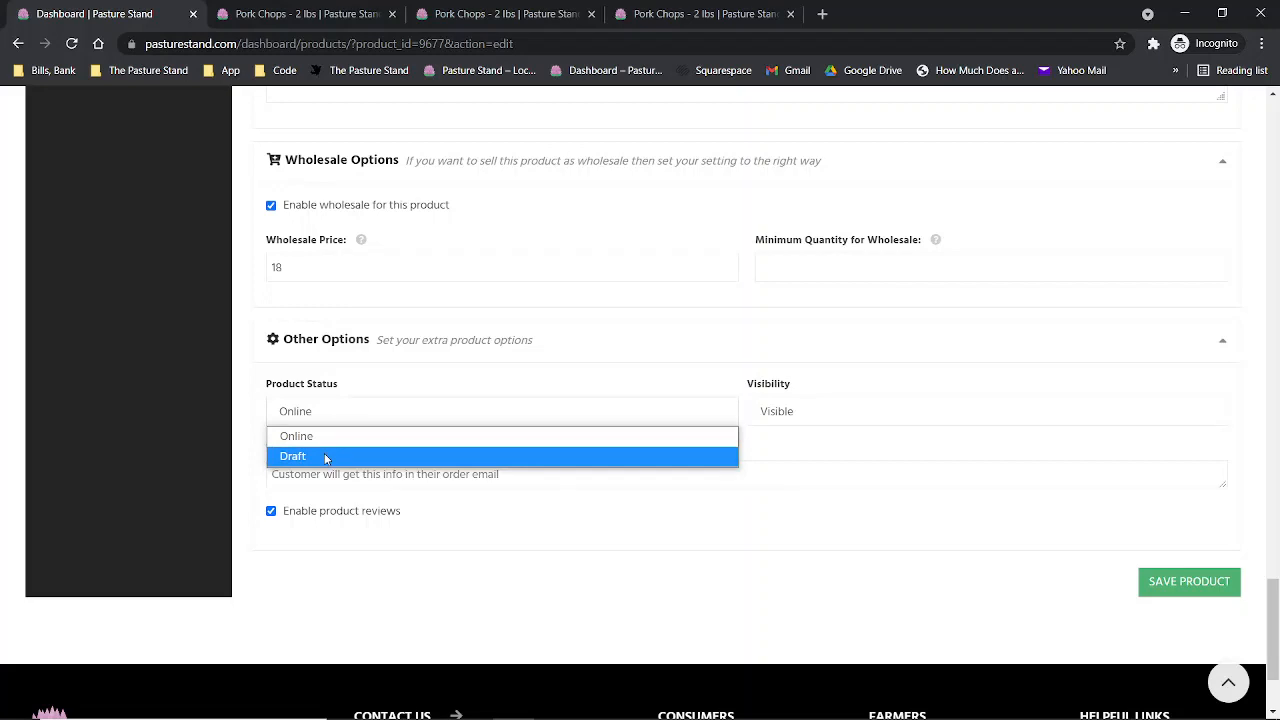
left_click(325, 437)
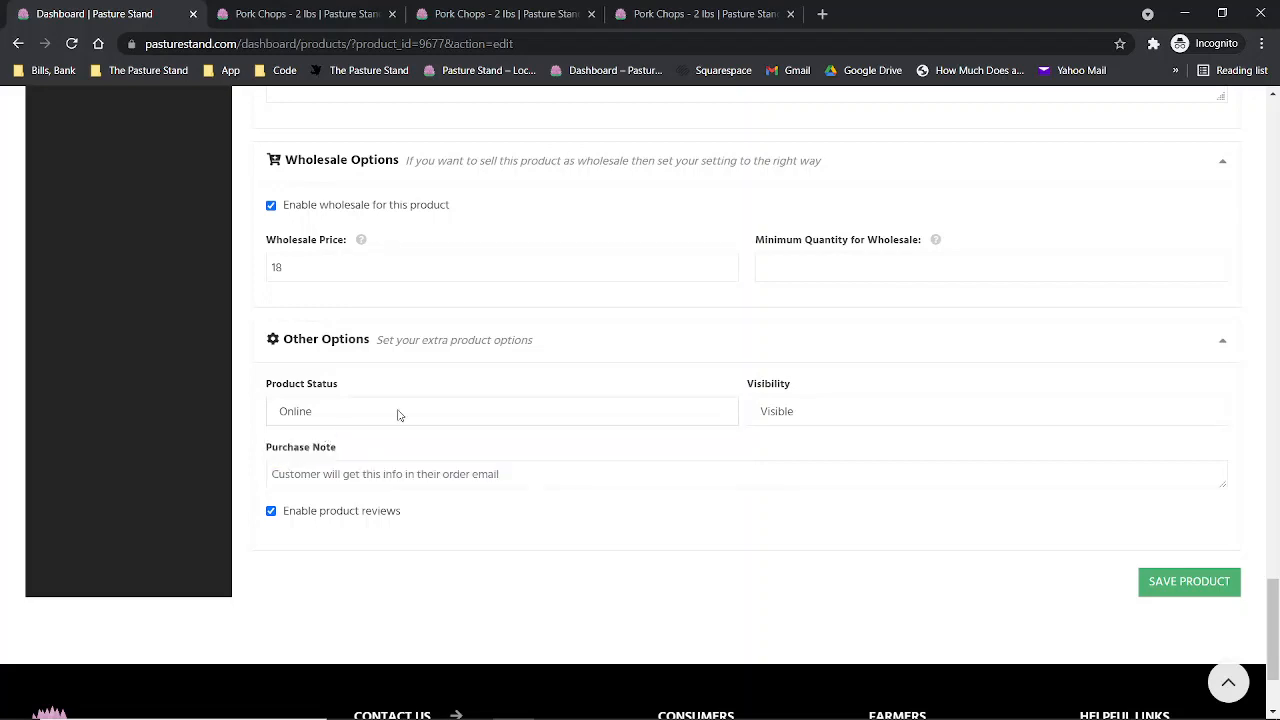
left_click(832, 411)
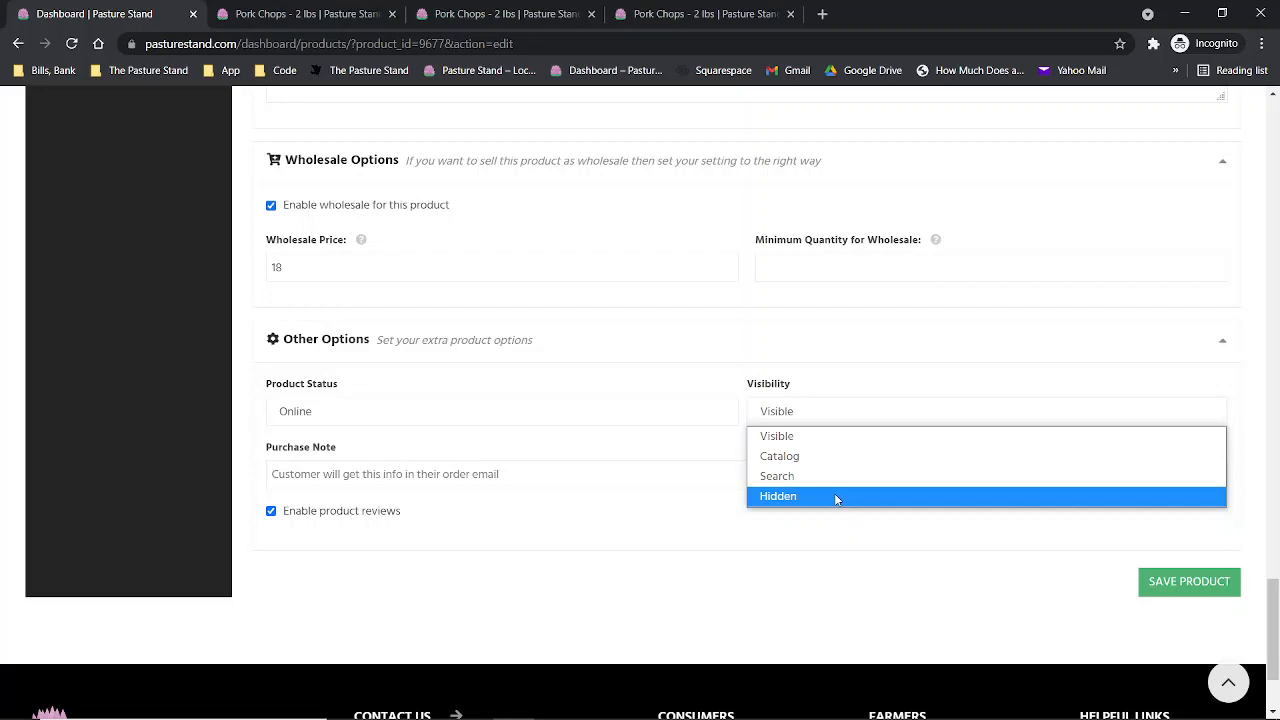
left_click(834, 497)
left_click(820, 415)
left_click(822, 436)
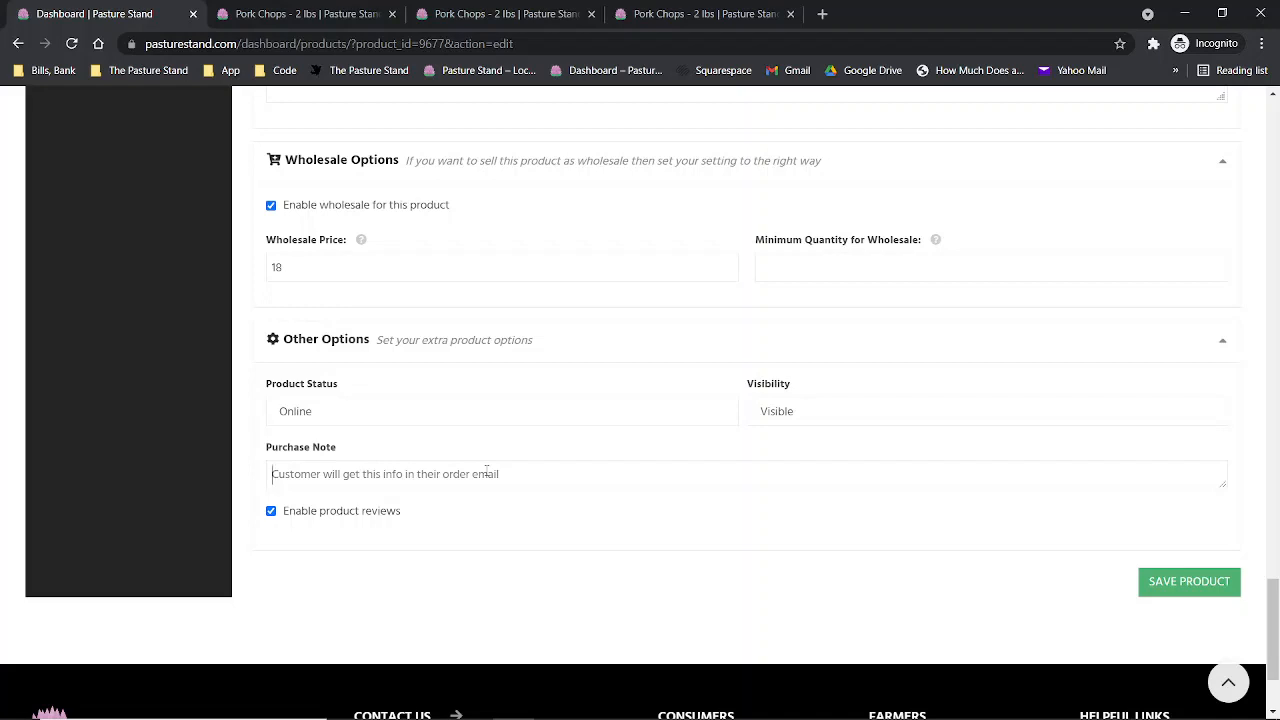
Step: Enter the purchase note "We'll be in contact with you shortly to schedule the product pick-up at the farm. Thanks."
type("We'll be in c")
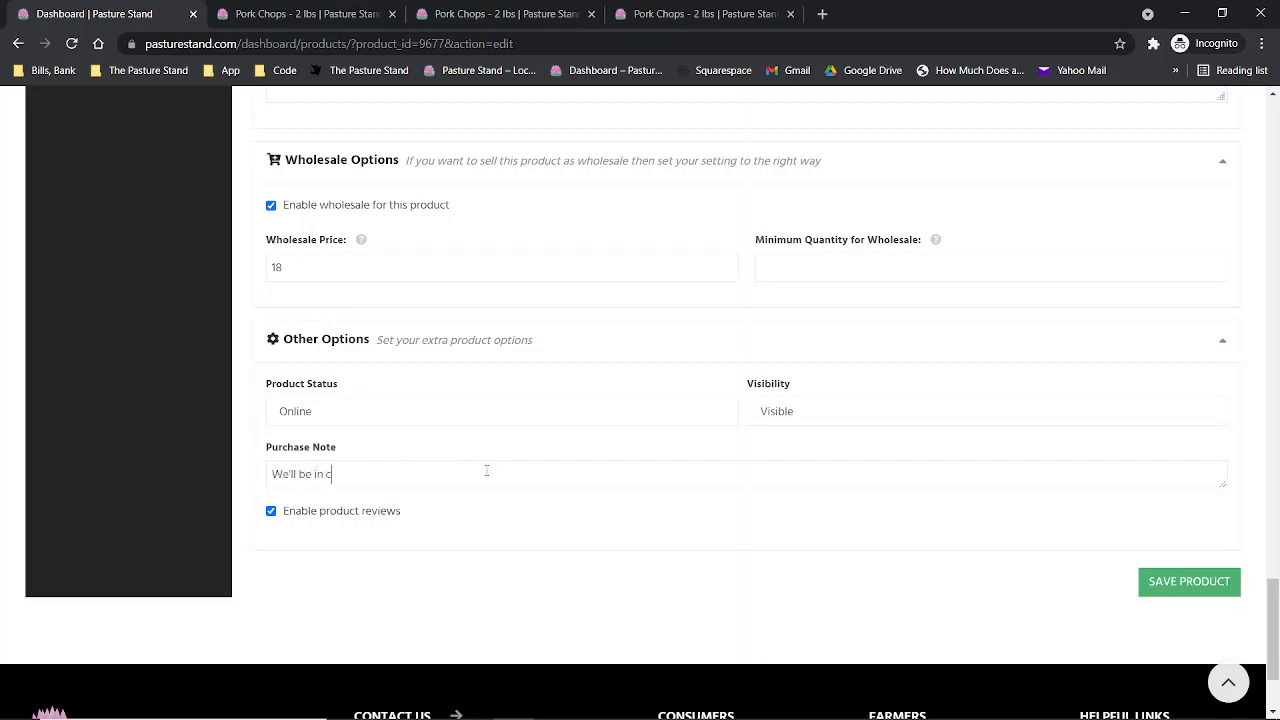
type("ontact with you shortly to schedule the")
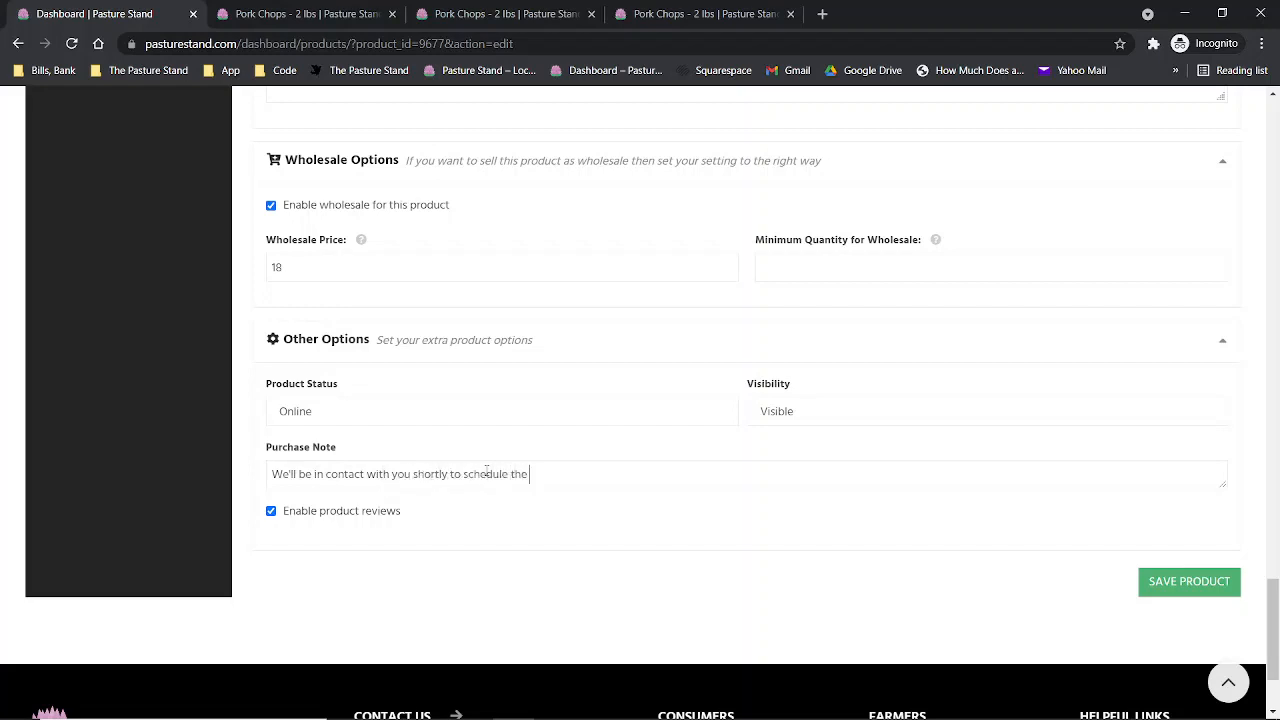
type(" product pick up at the farm. Thanks.")
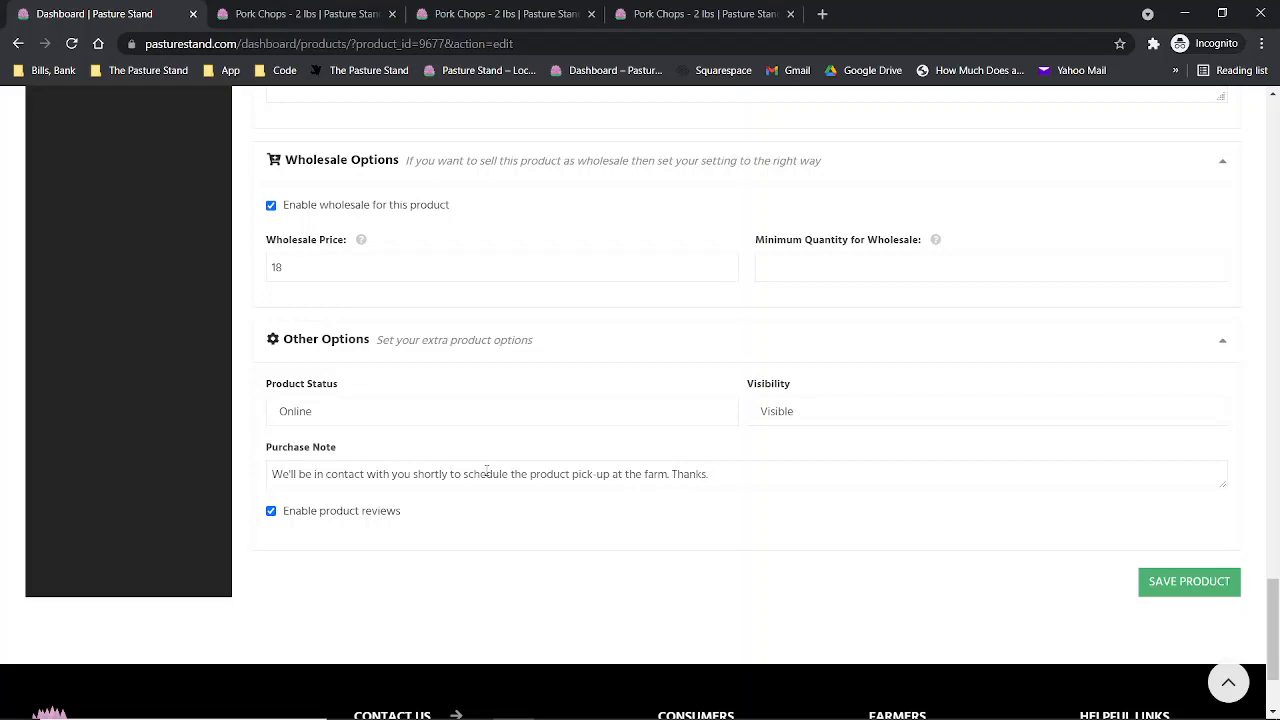
Step: Keep product reviews enabled and save the product
left_click(330, 513)
left_click(330, 513)
left_click(330, 513)
left_click(330, 513)
left_click(1189, 580)
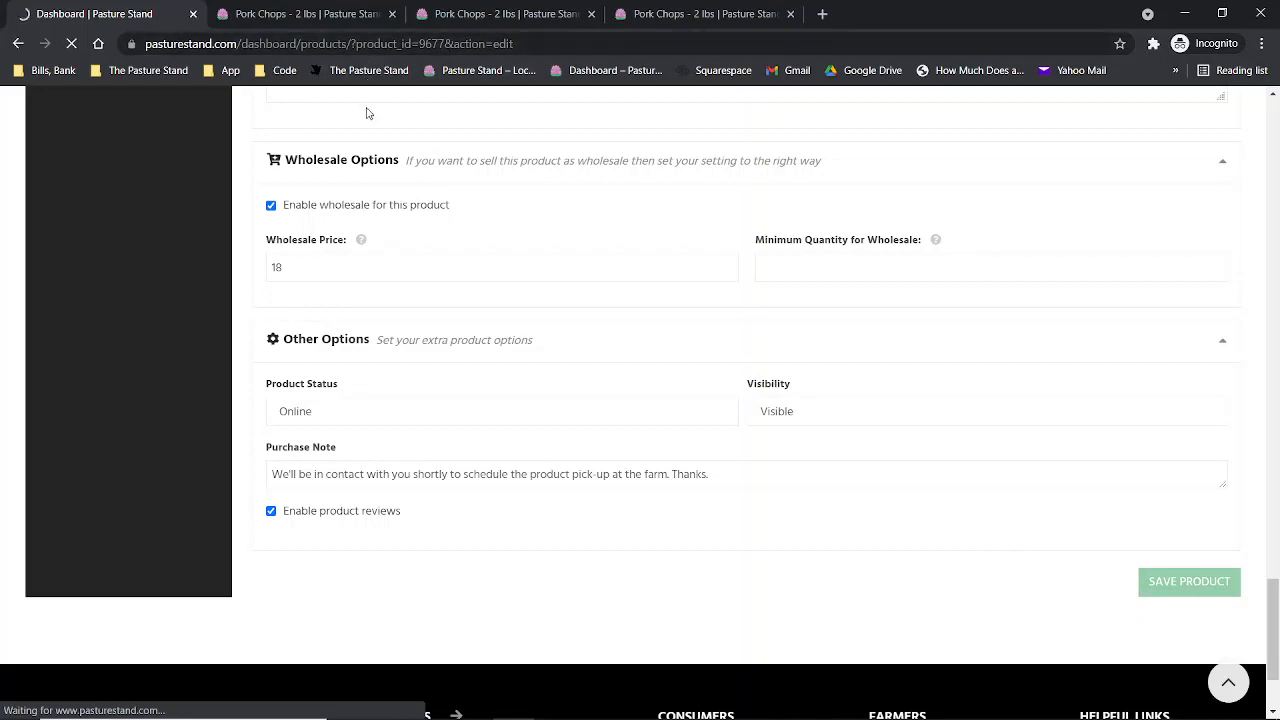
Step: Examine the title, description and quantity selector on the simple Pork Chops – 2 lbs example product page
left_click(292, 13)
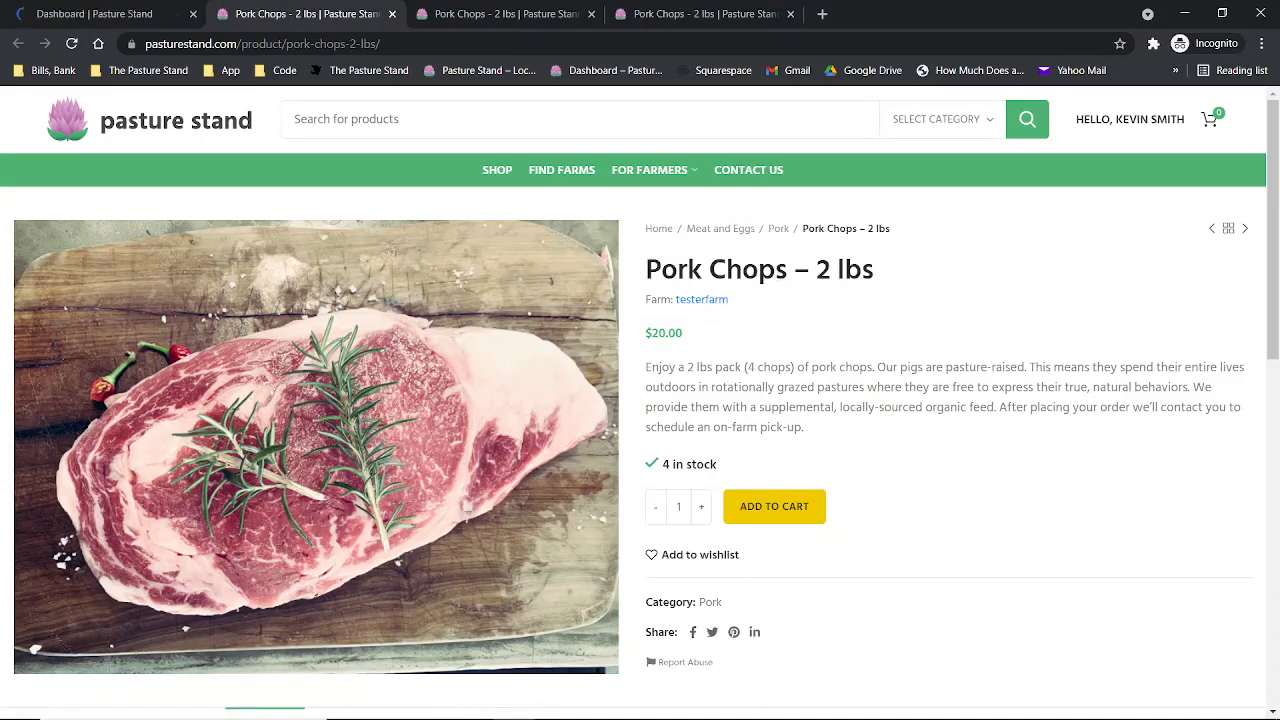
left_click_drag(886, 272, 648, 272)
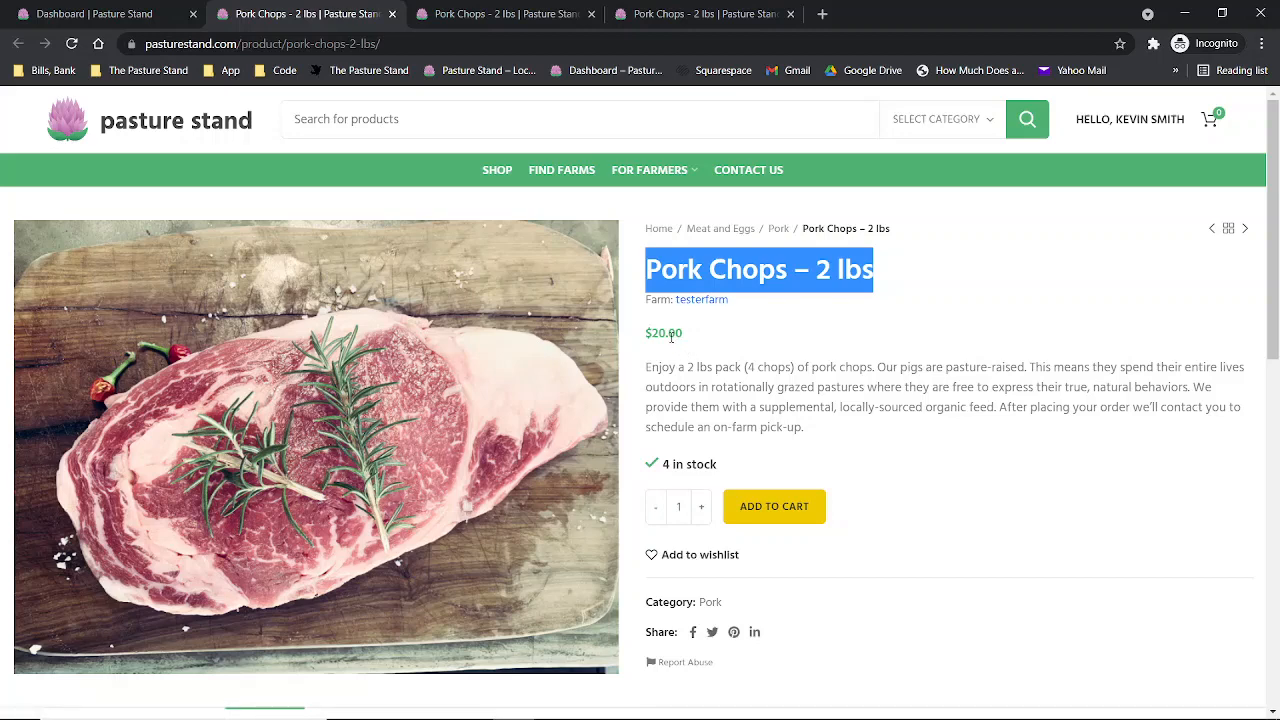
left_click_drag(647, 368, 849, 434)
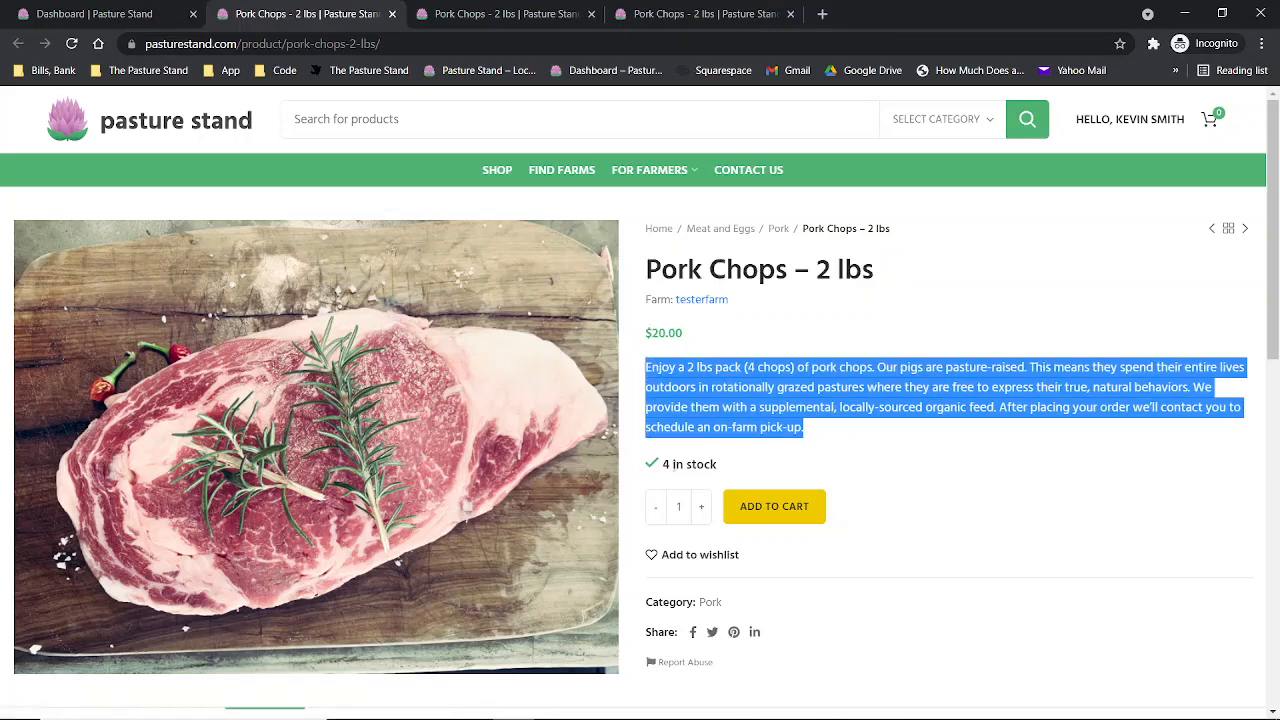
left_click(701, 507)
left_click(701, 507)
left_click(661, 509)
left_click(661, 509)
left_click(993, 481)
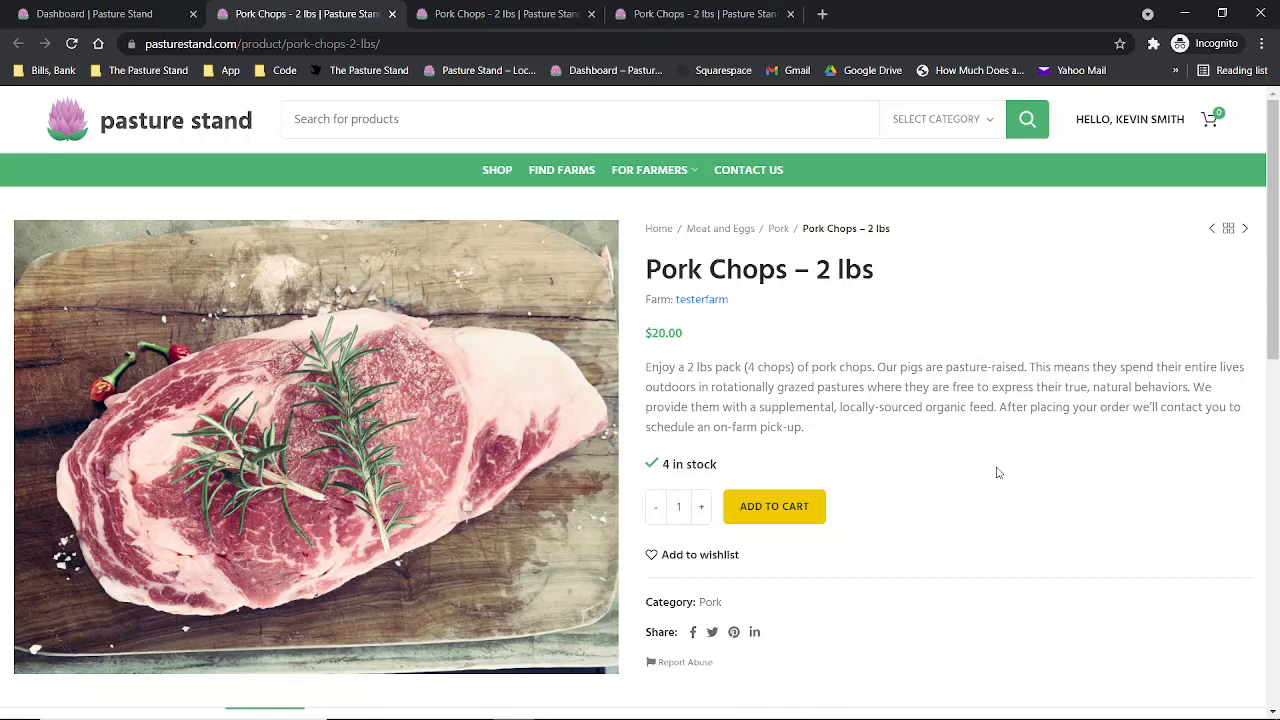
Step: Return to the product editor and change the product type to Variable
left_click(73, 8)
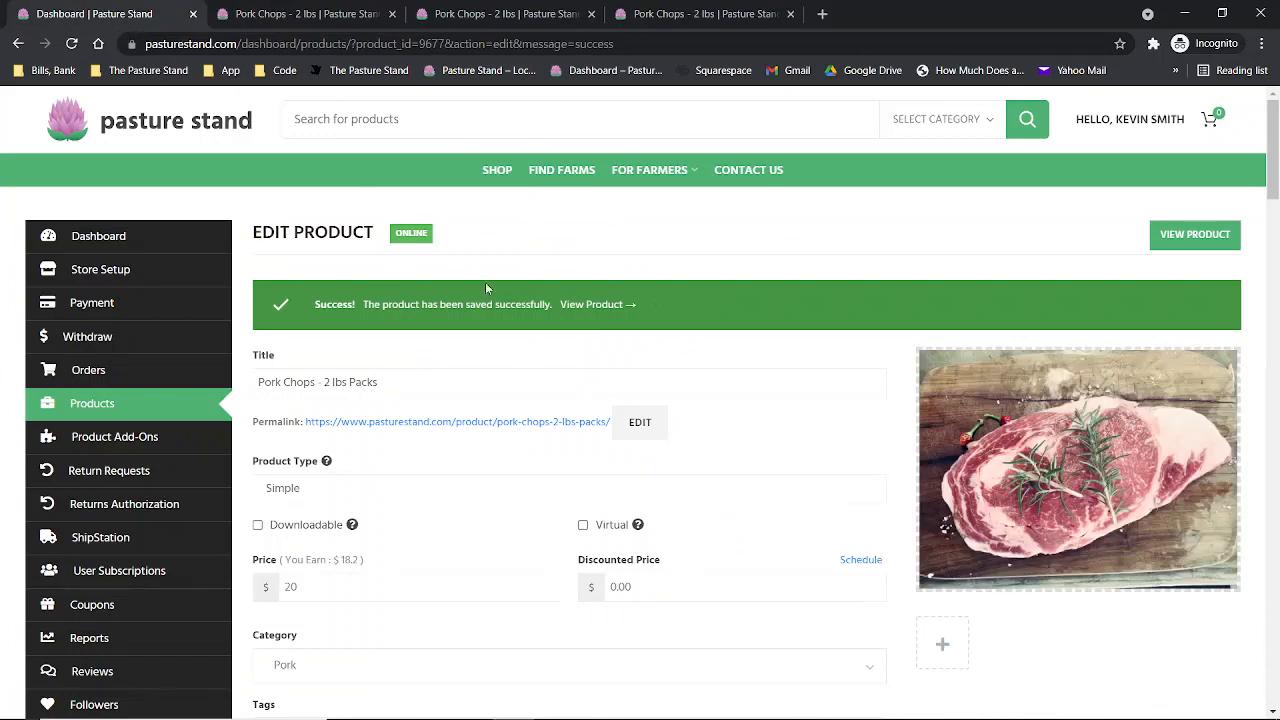
scroll(562, 334, "down", 1)
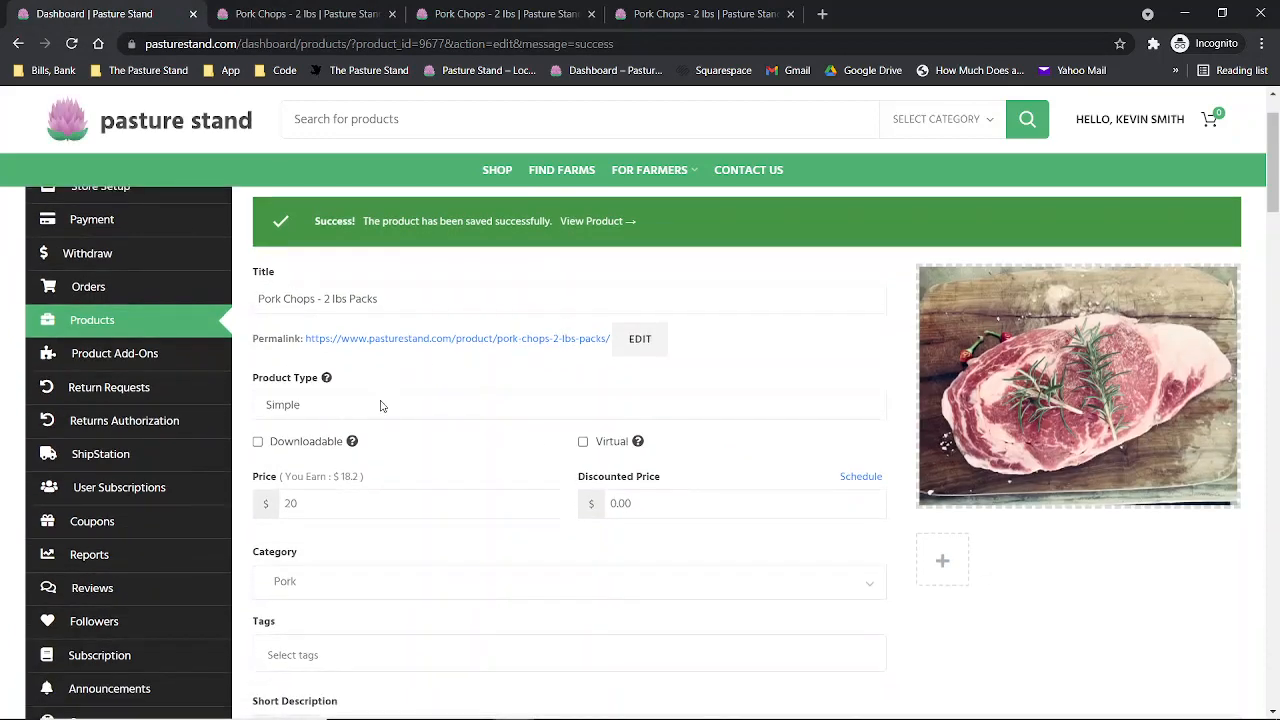
left_click(382, 404)
left_click(373, 455)
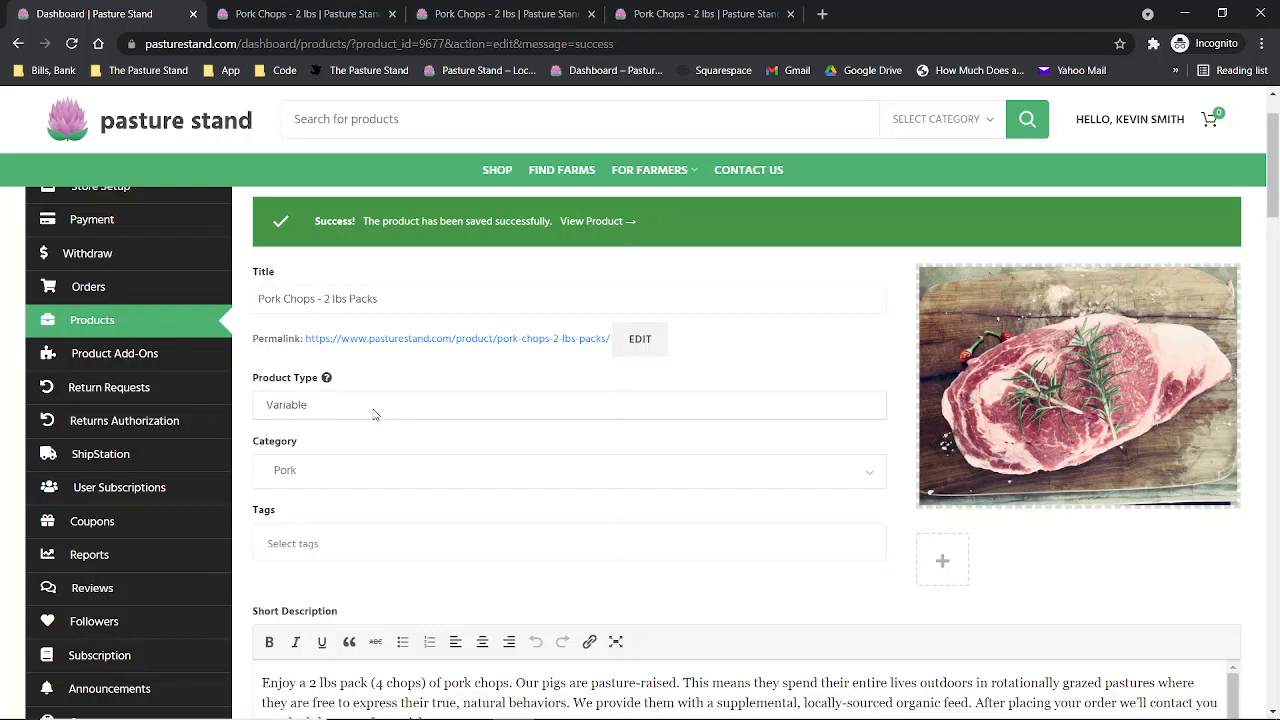
left_click(374, 412)
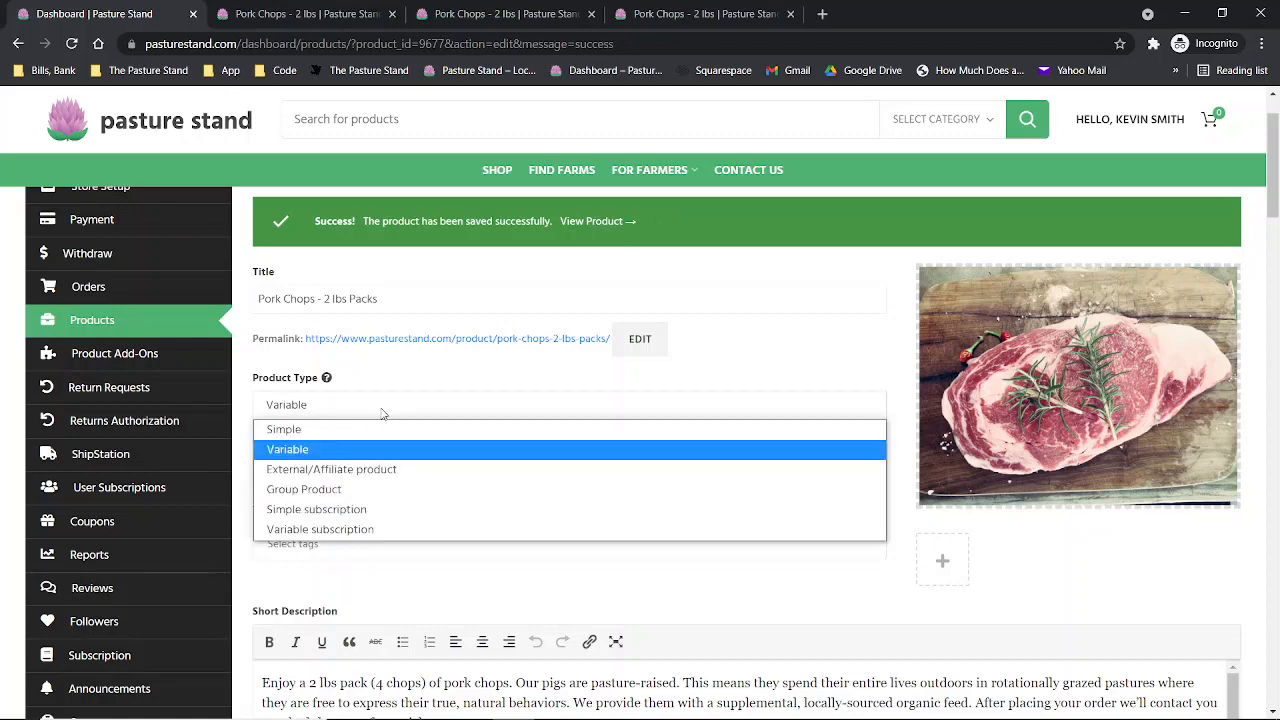
left_click(372, 450)
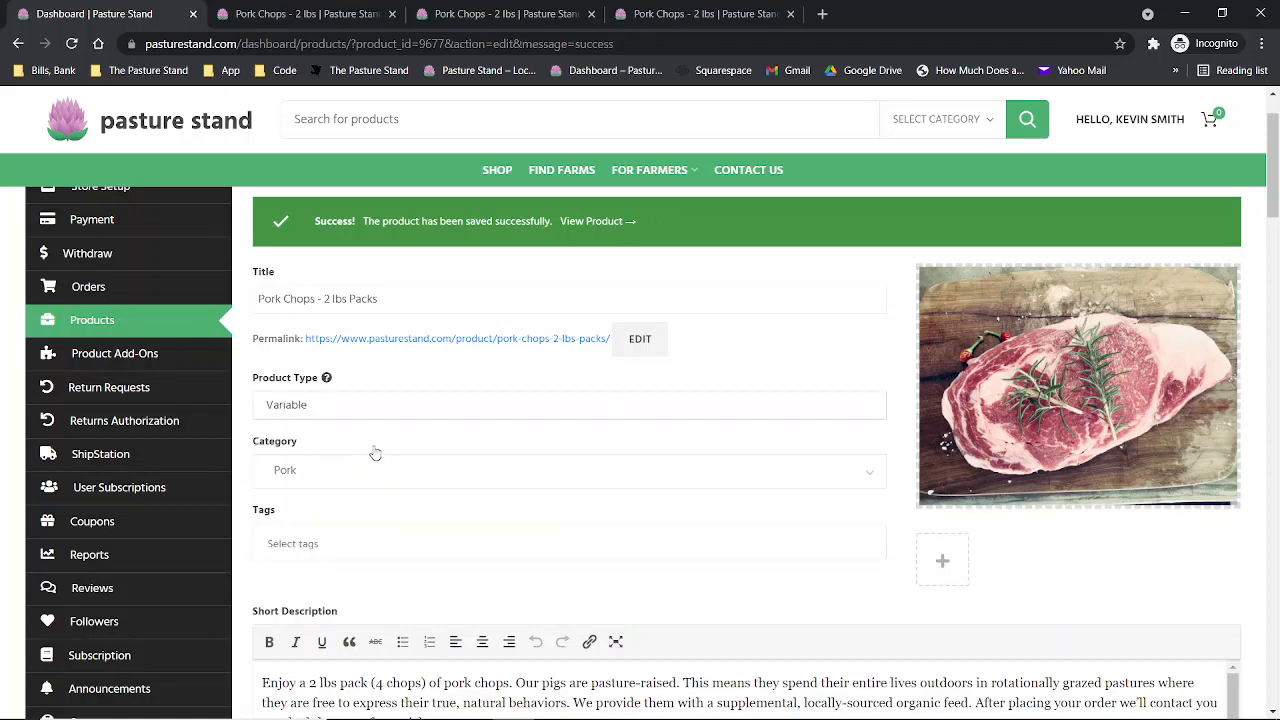
Step: Add a blank custom attribute for the product's variations and check the Package Size option on the variable example product page
scroll(380, 446, "down", 2)
scroll(380, 446, "down", 15)
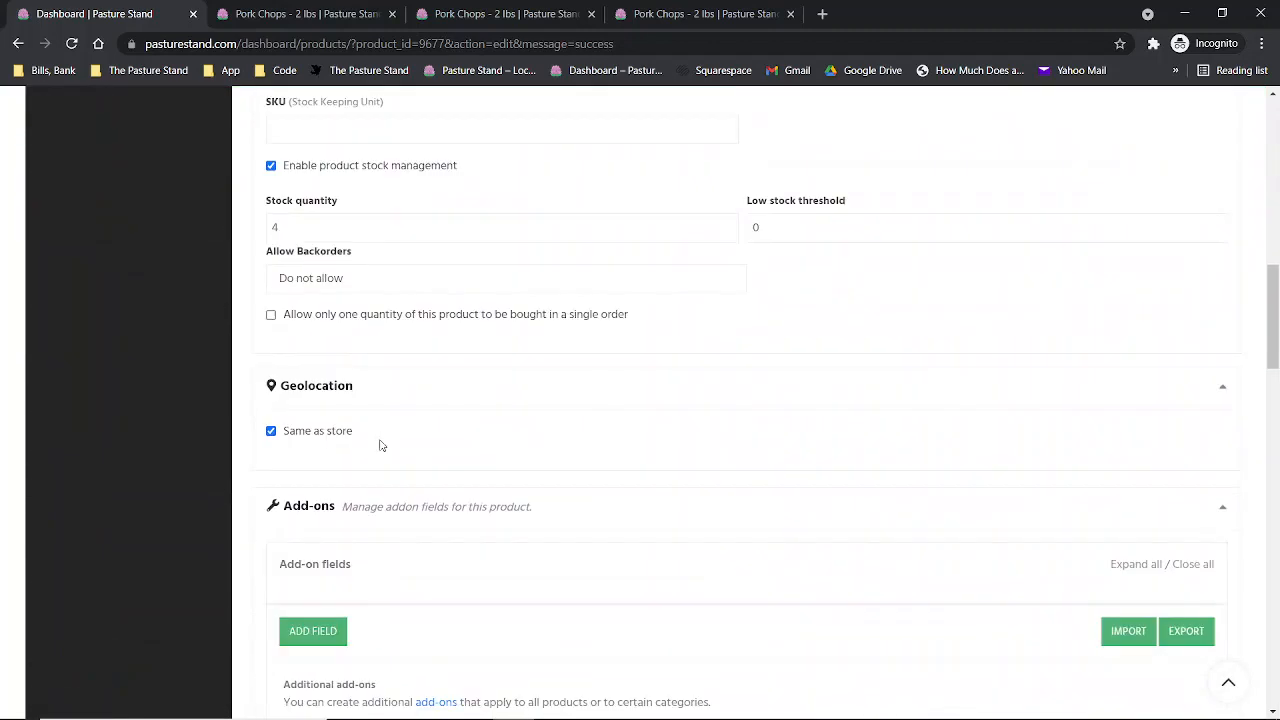
scroll(382, 446, "down", 5)
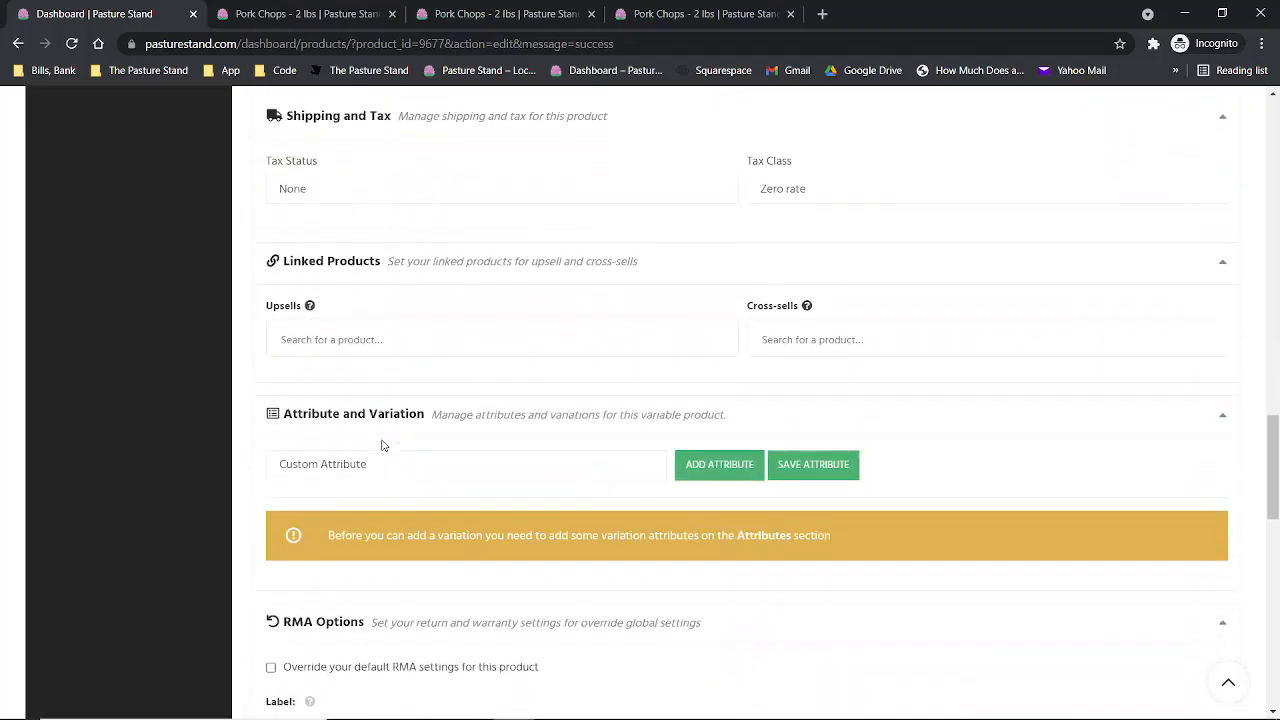
scroll(382, 446, "down", 1)
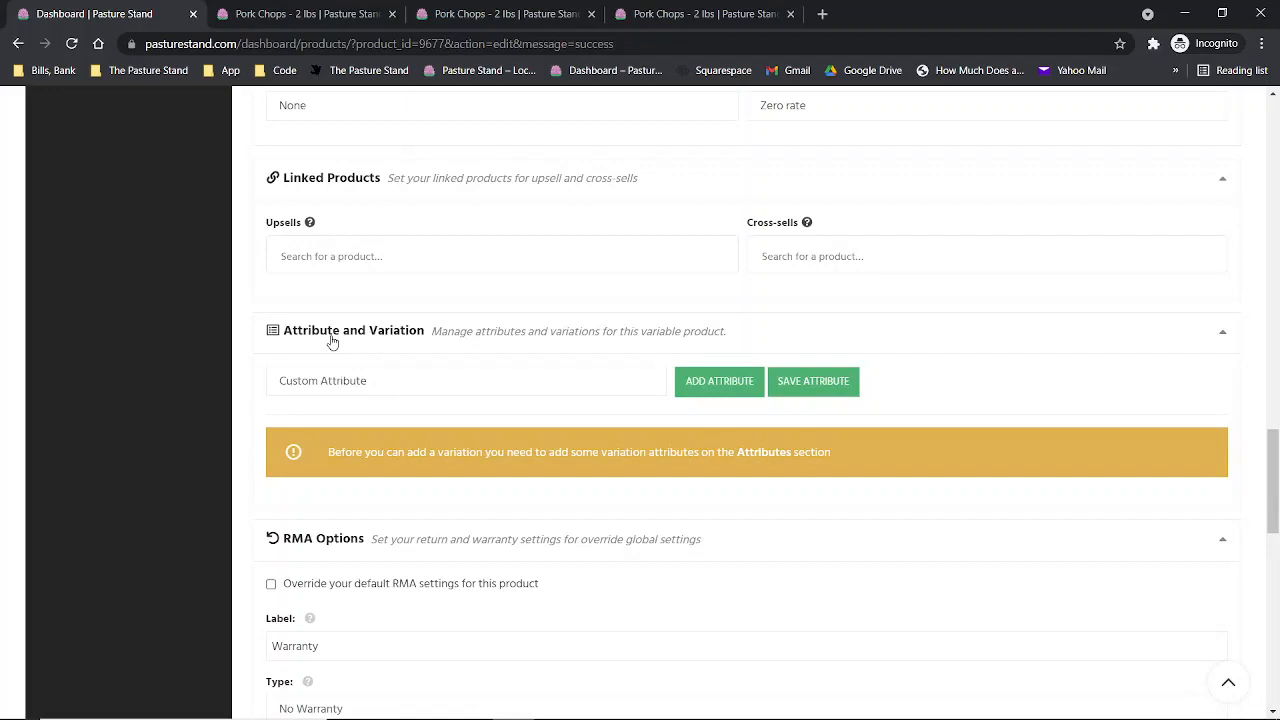
left_click(703, 384)
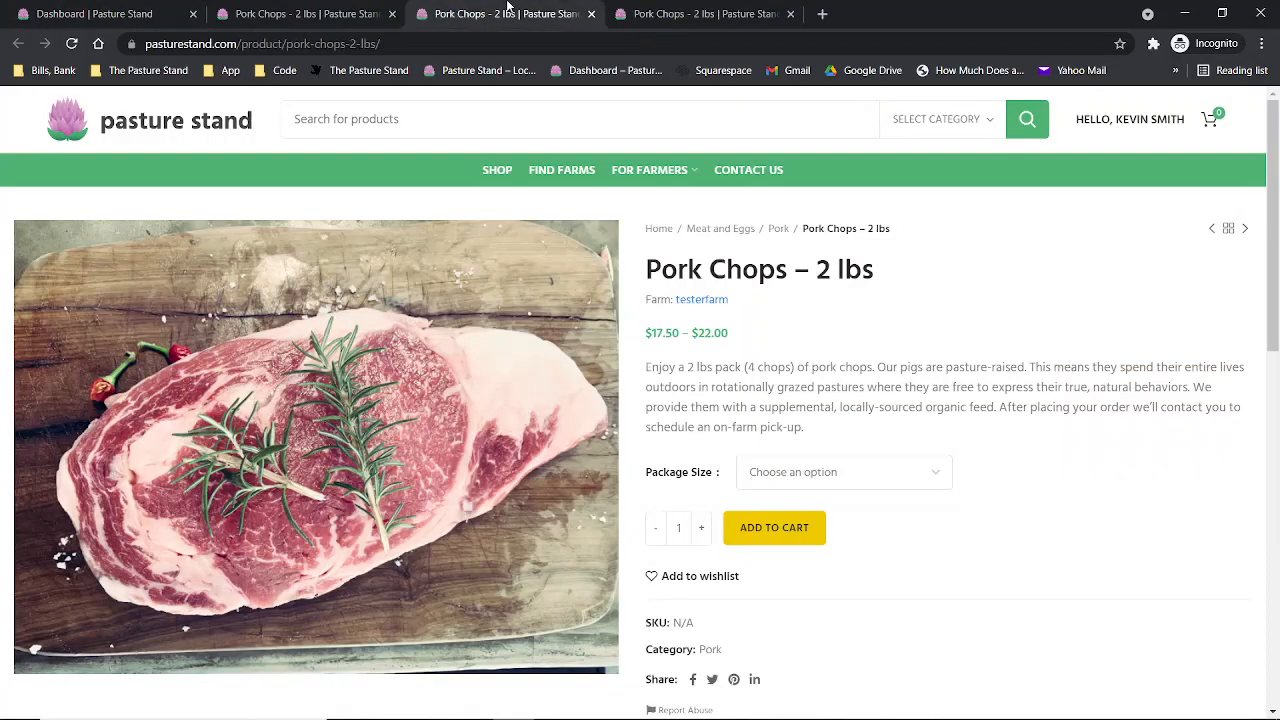
left_click_drag(716, 474, 647, 476)
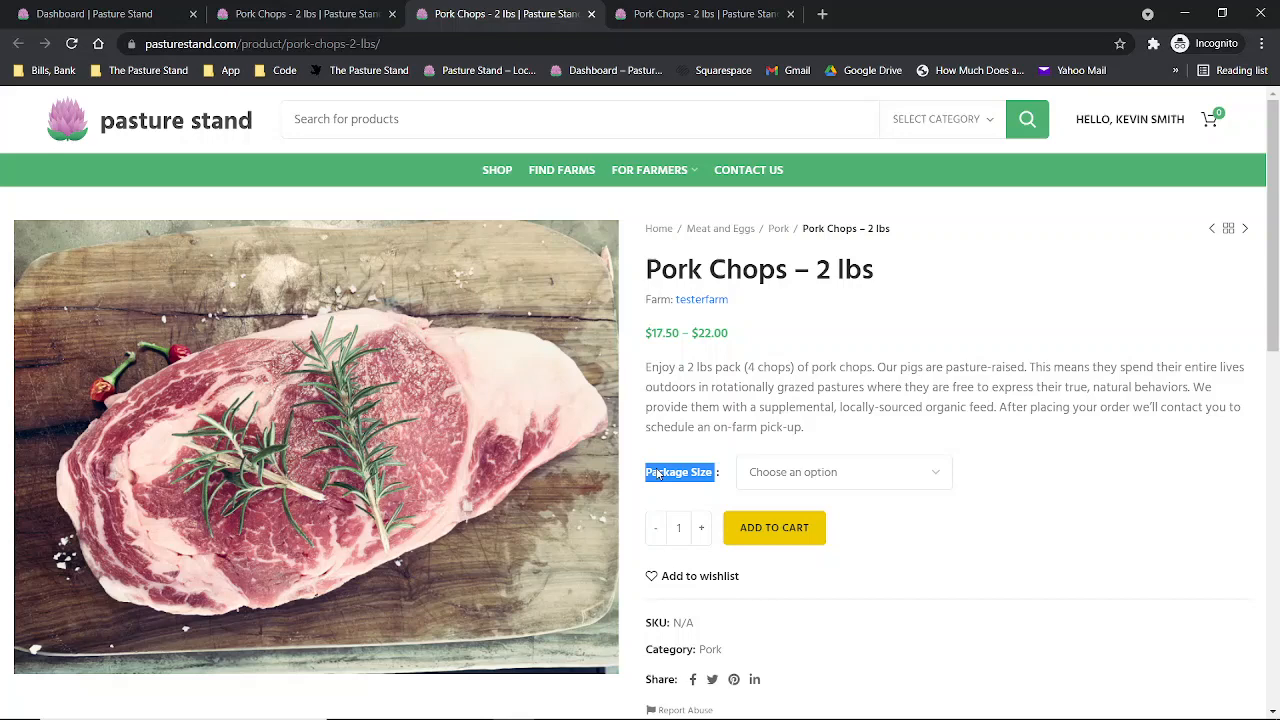
left_click(55, 18)
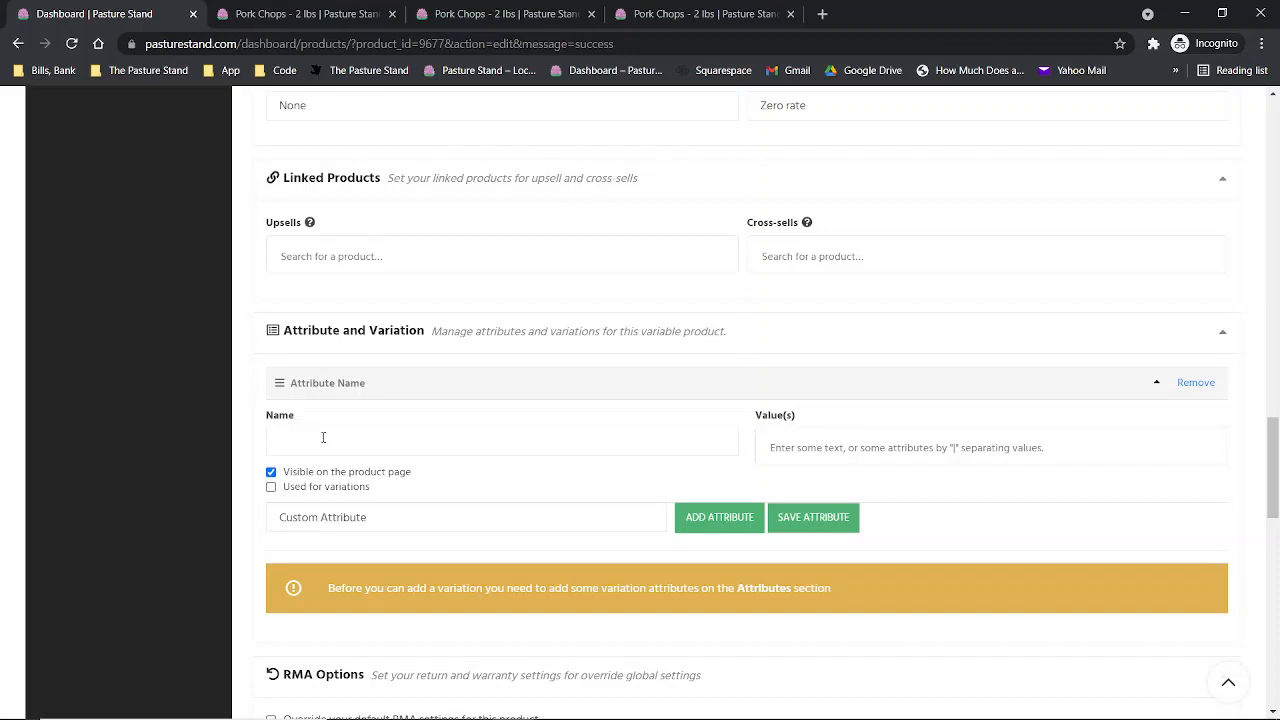
Step: Name the custom attribute Package Size and enter 1.75 lbs as its first value
type("Package Size")
left_click(838, 443)
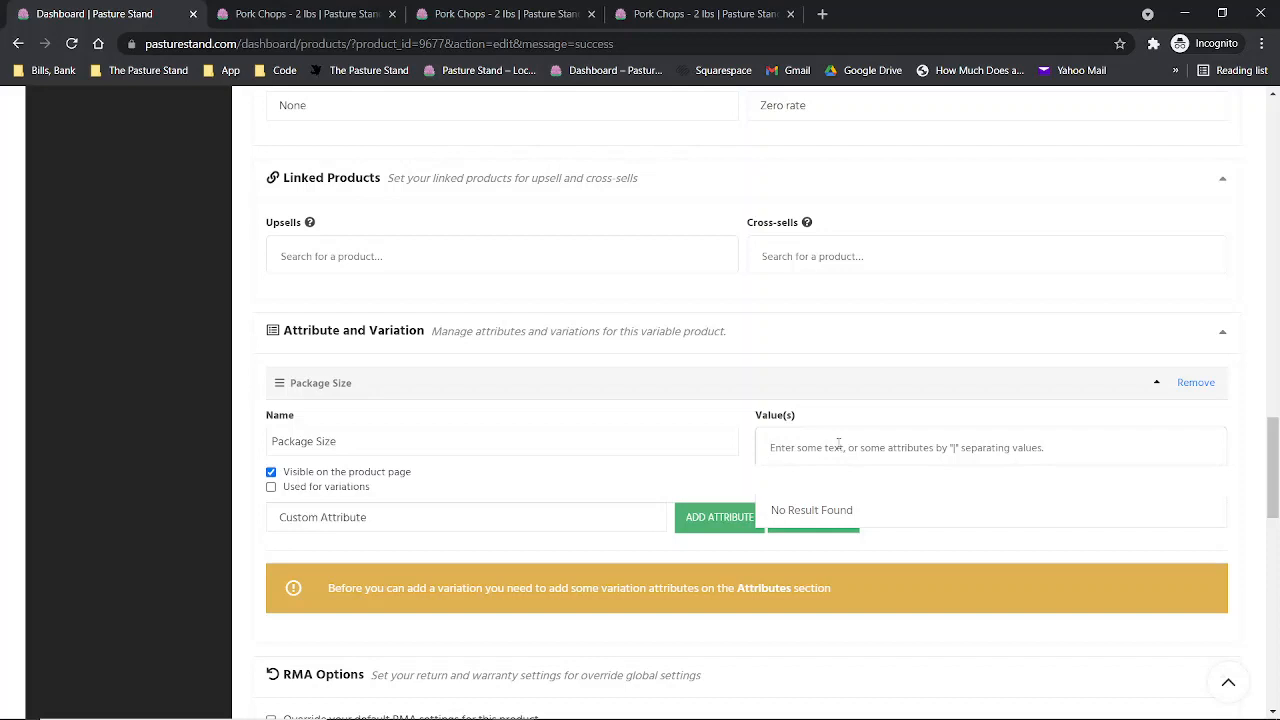
type("1.75")
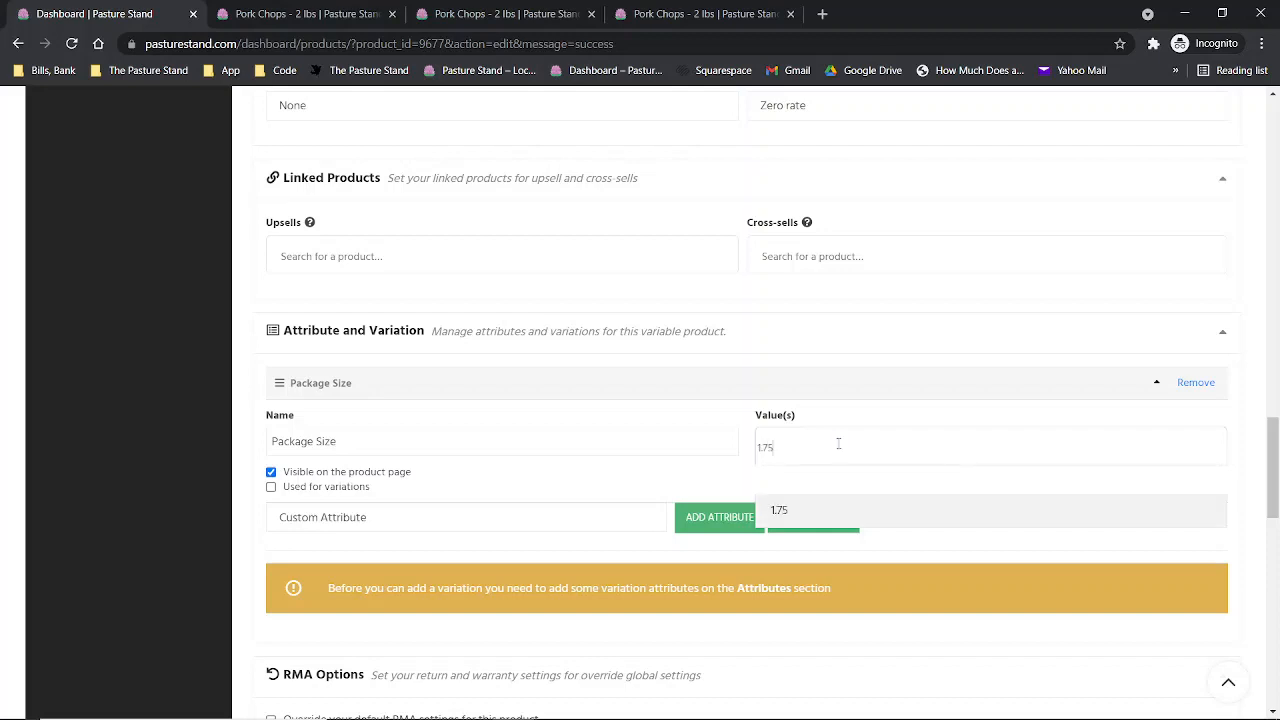
type(" lbs")
key("Return")
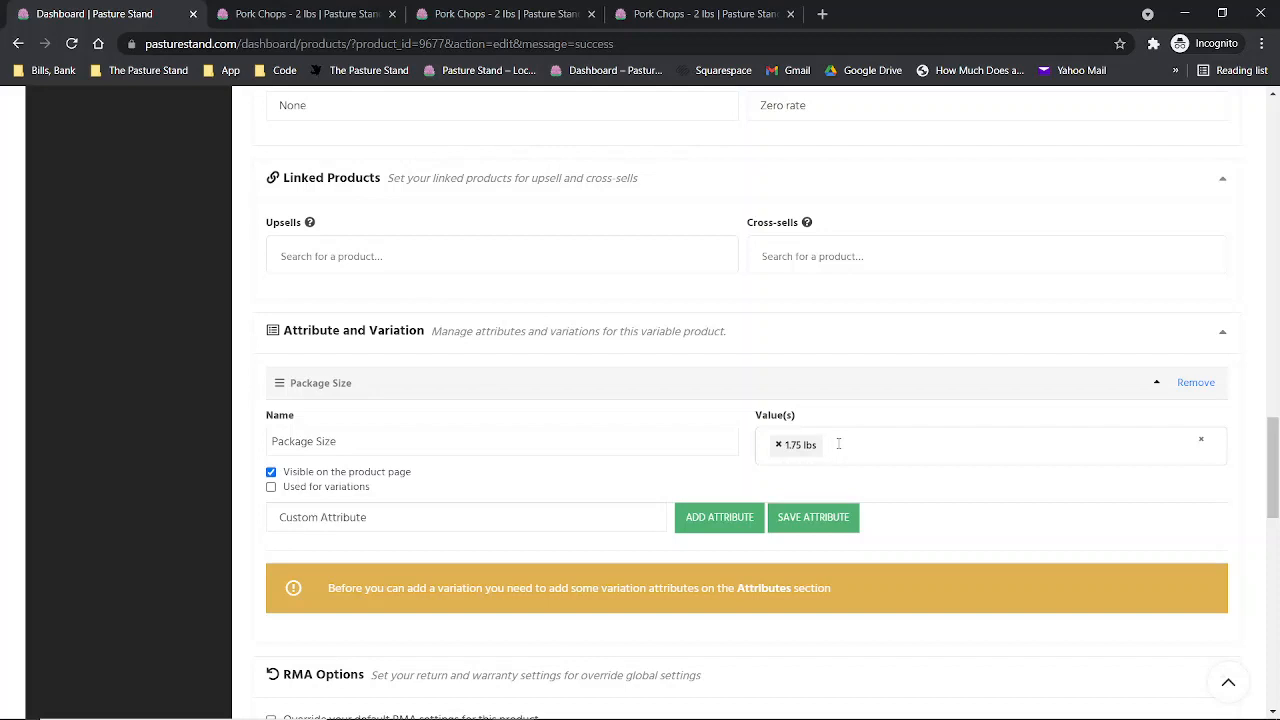
left_click(778, 445)
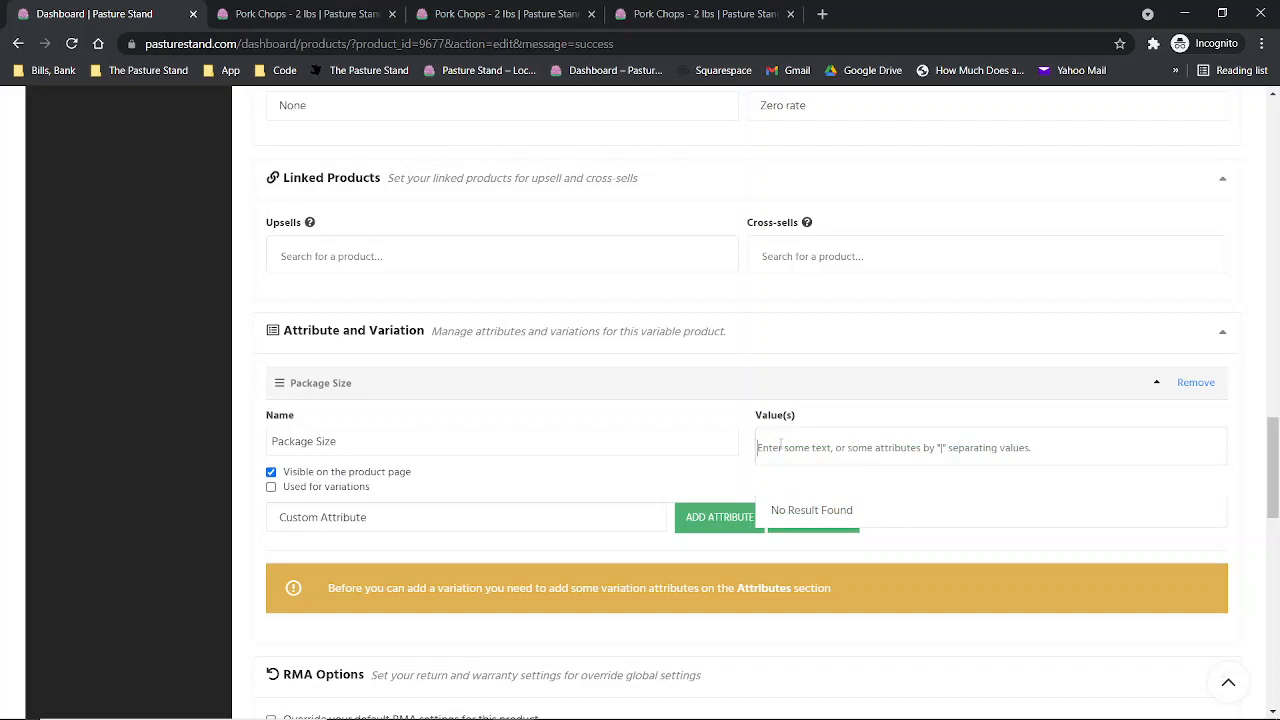
type("1.")
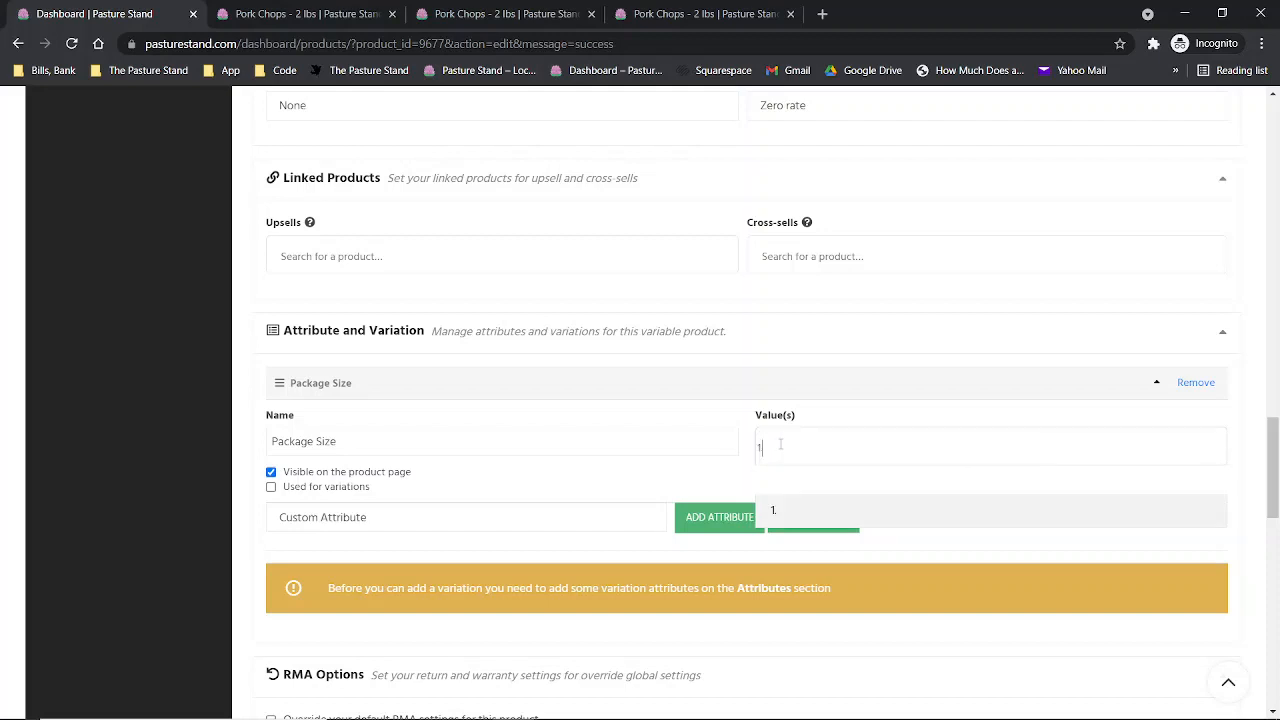
type("75 lbs")
key("Return")
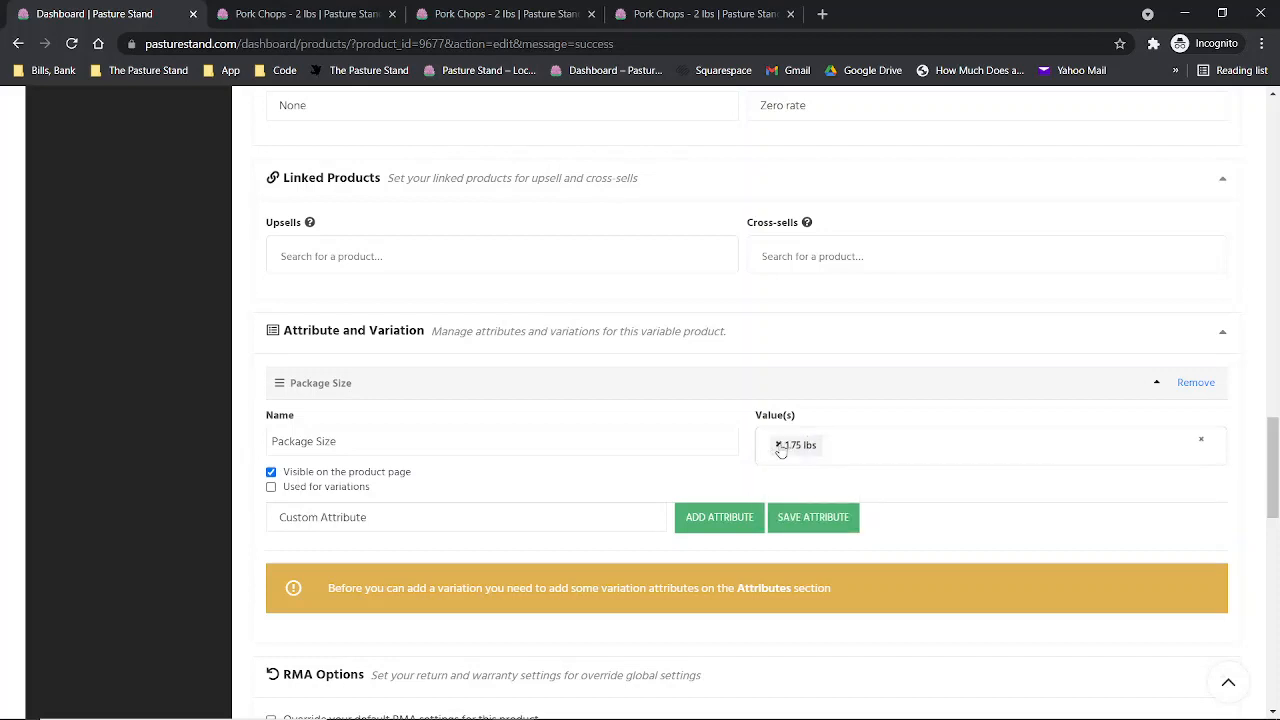
Step: Add the values 2.0 lbs and 2.2 lbs to Package Size and save the attribute as used for variations
type("2.0 lbs")
key("Return")
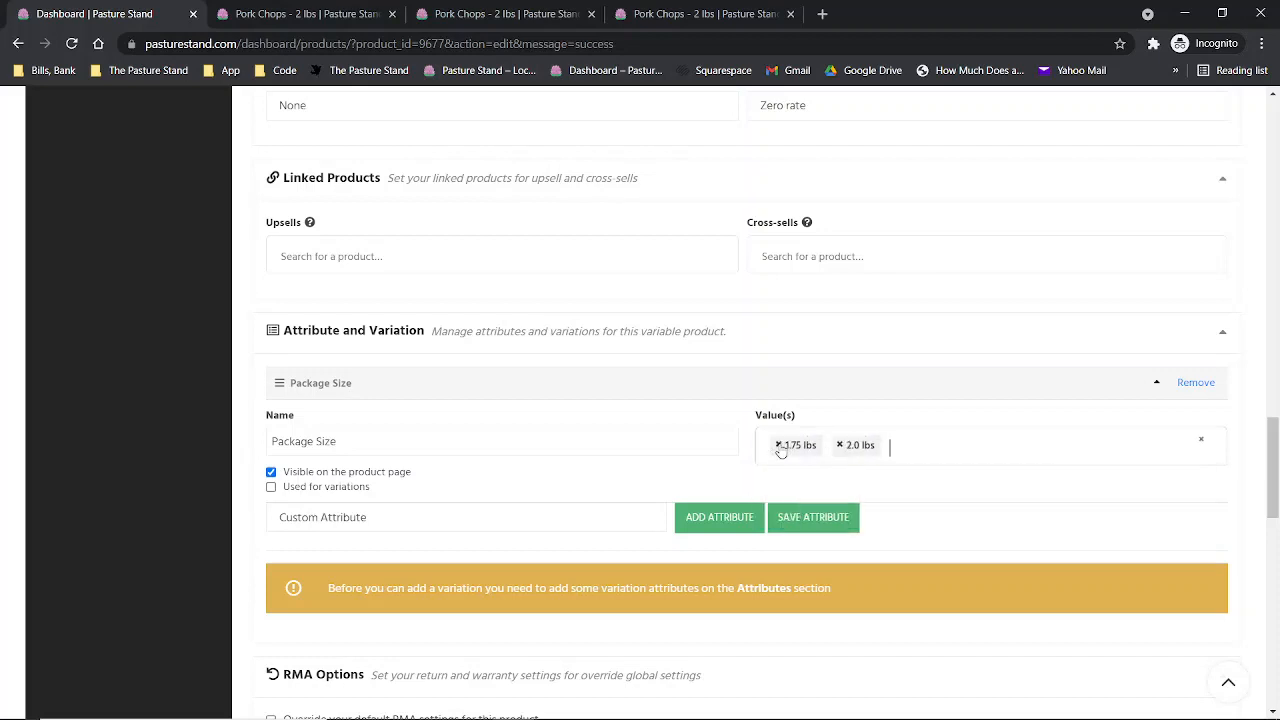
type("2.2 lbs")
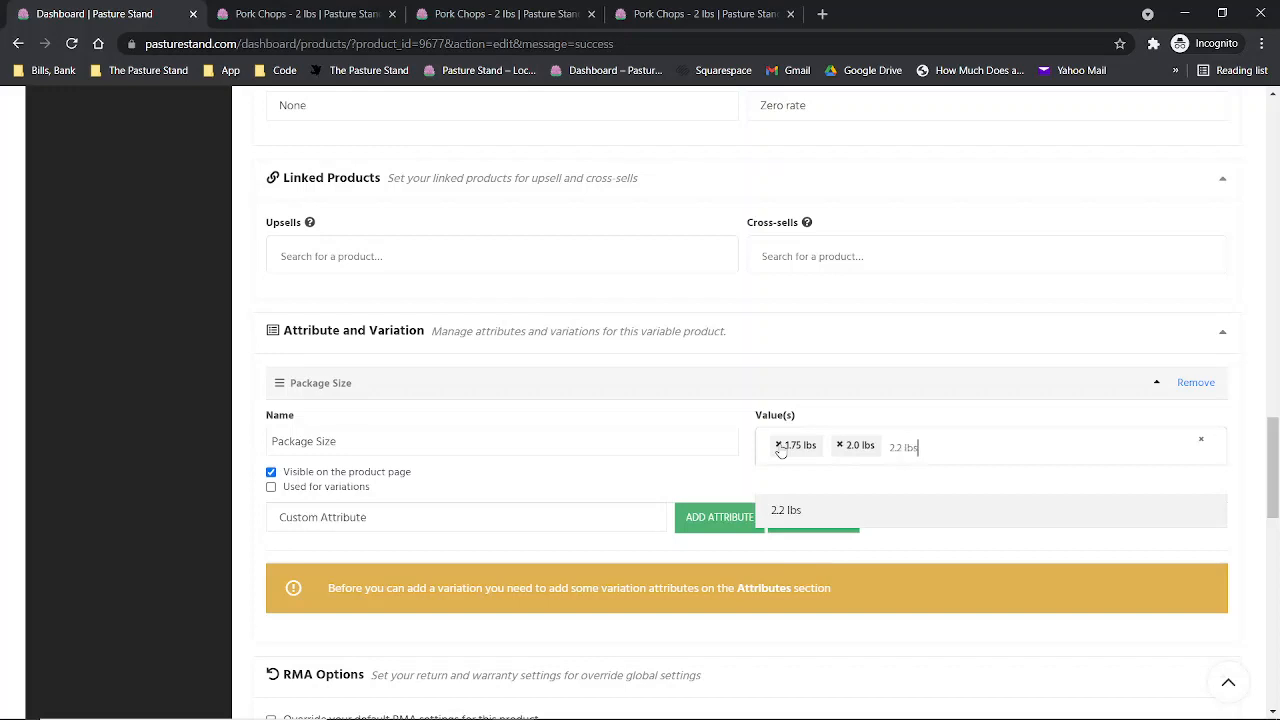
key("Return")
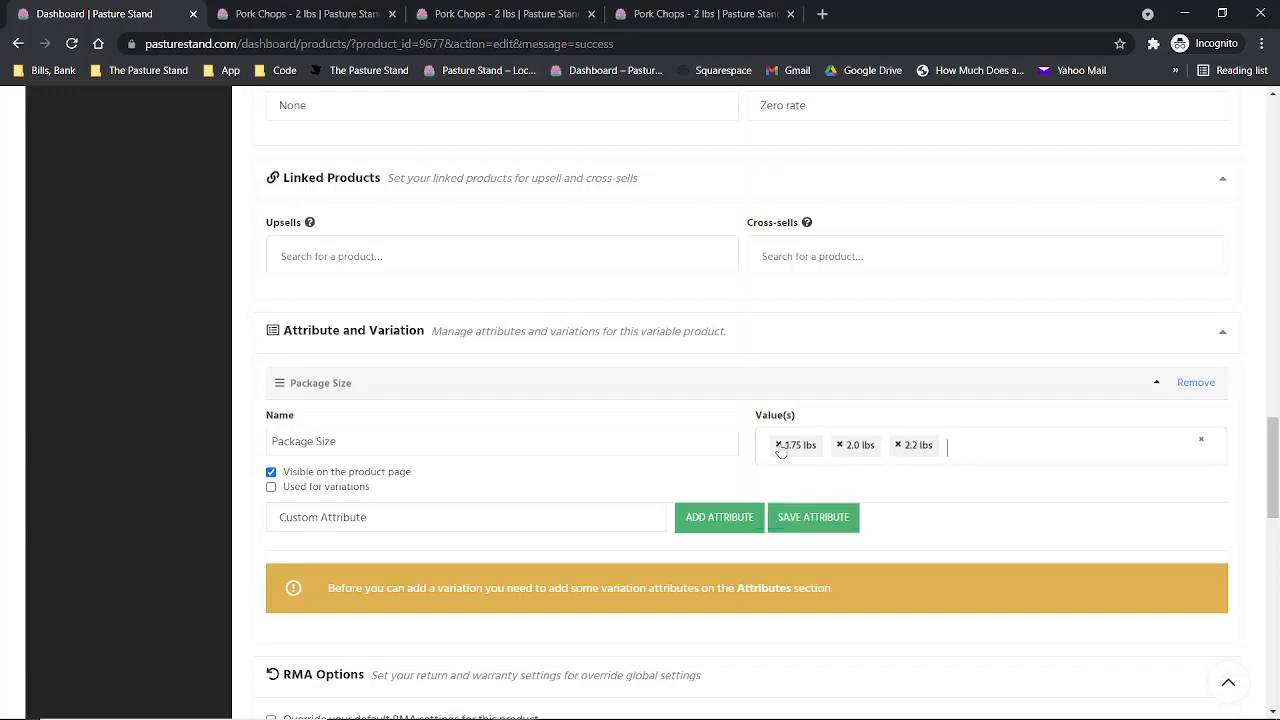
left_click(285, 491)
left_click(811, 522)
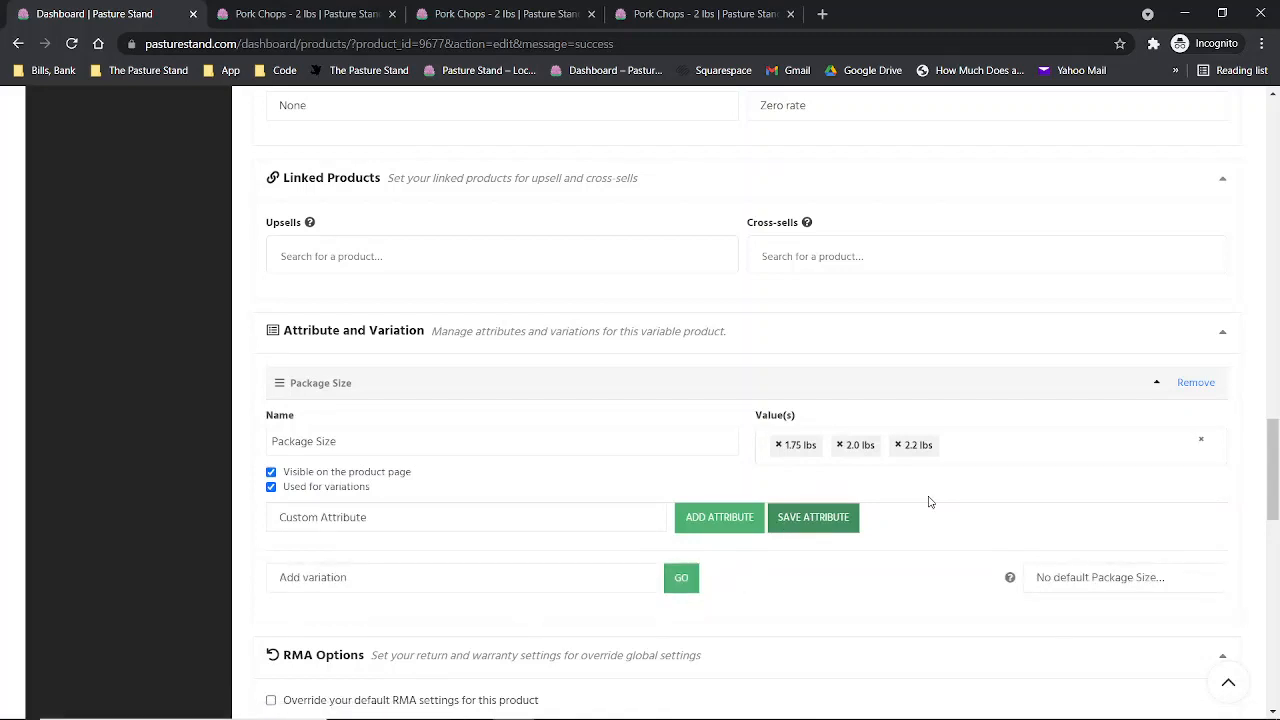
Step: Create variations from all attributes so that every Package Size value gets its own variation
scroll(928, 501, "down", 1)
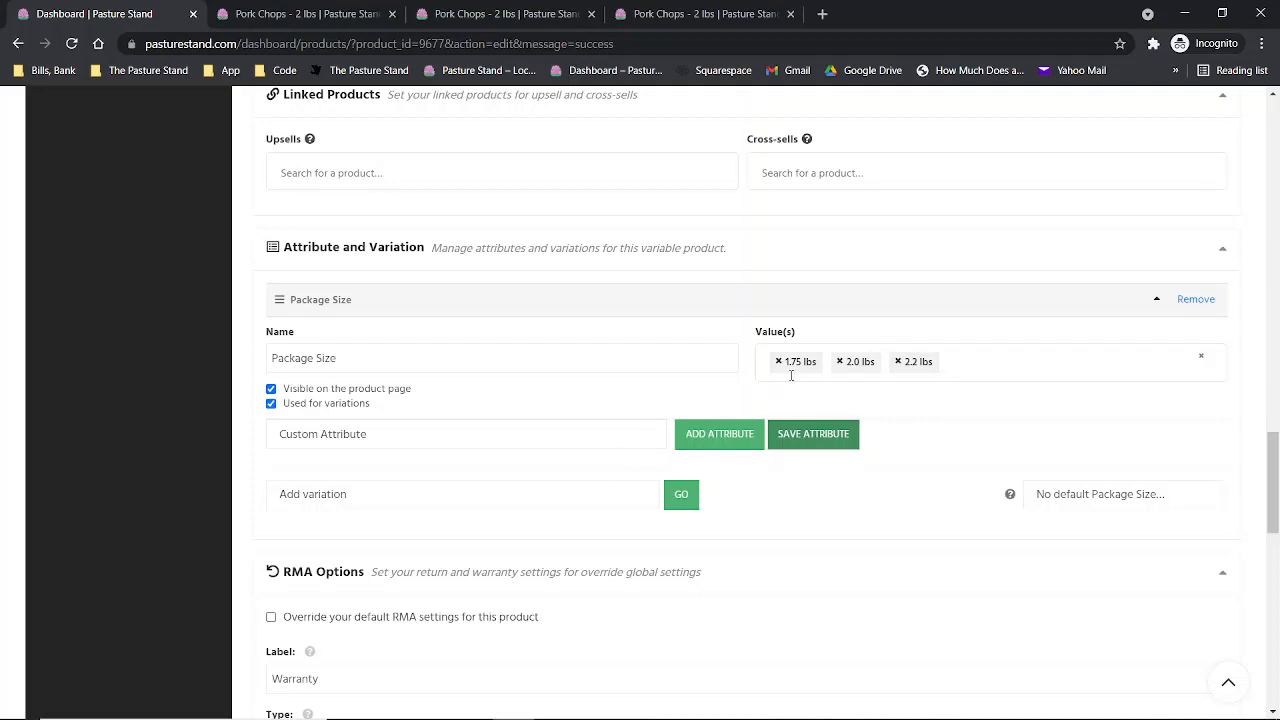
left_click(597, 500)
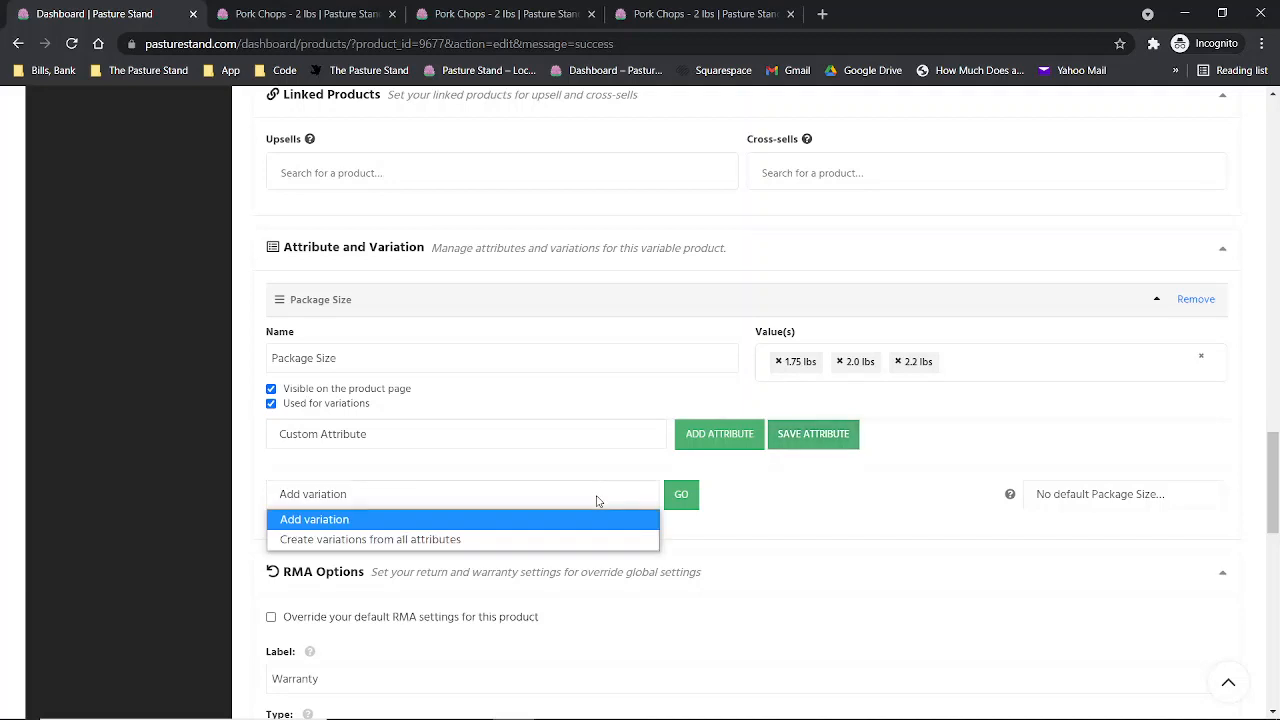
left_click(530, 542)
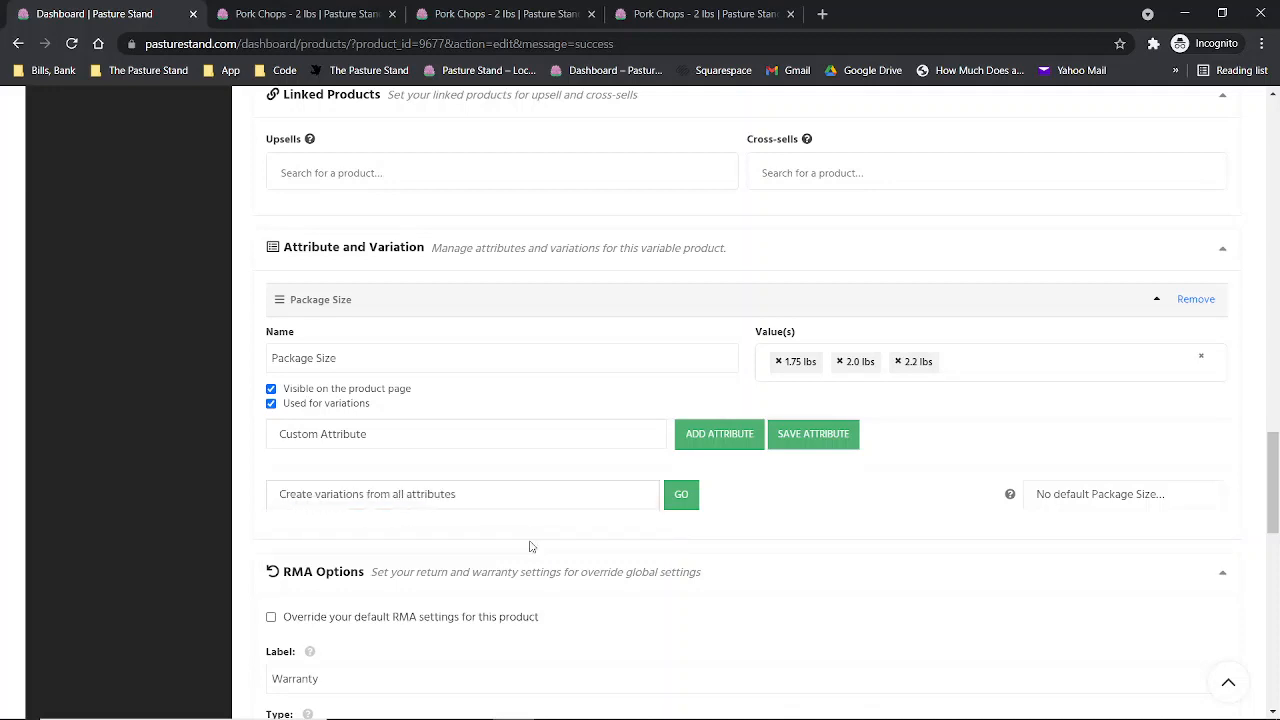
left_click(680, 497)
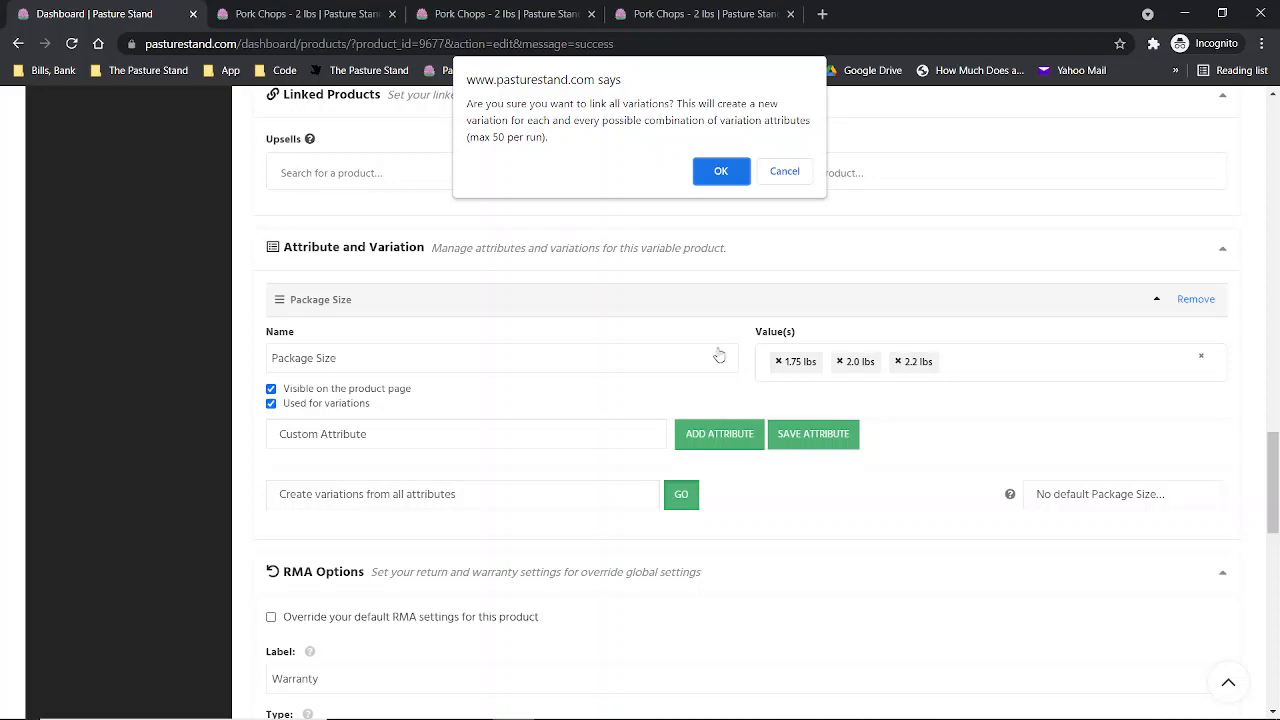
left_click(720, 170)
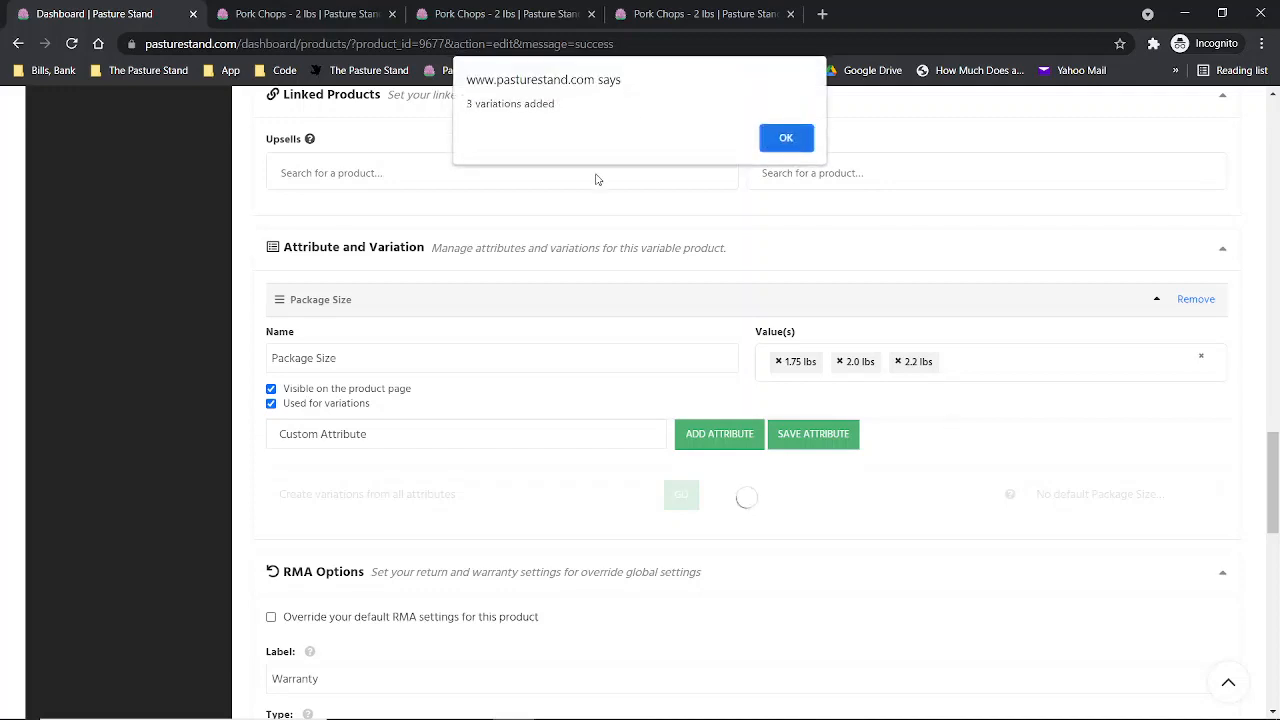
left_click(784, 136)
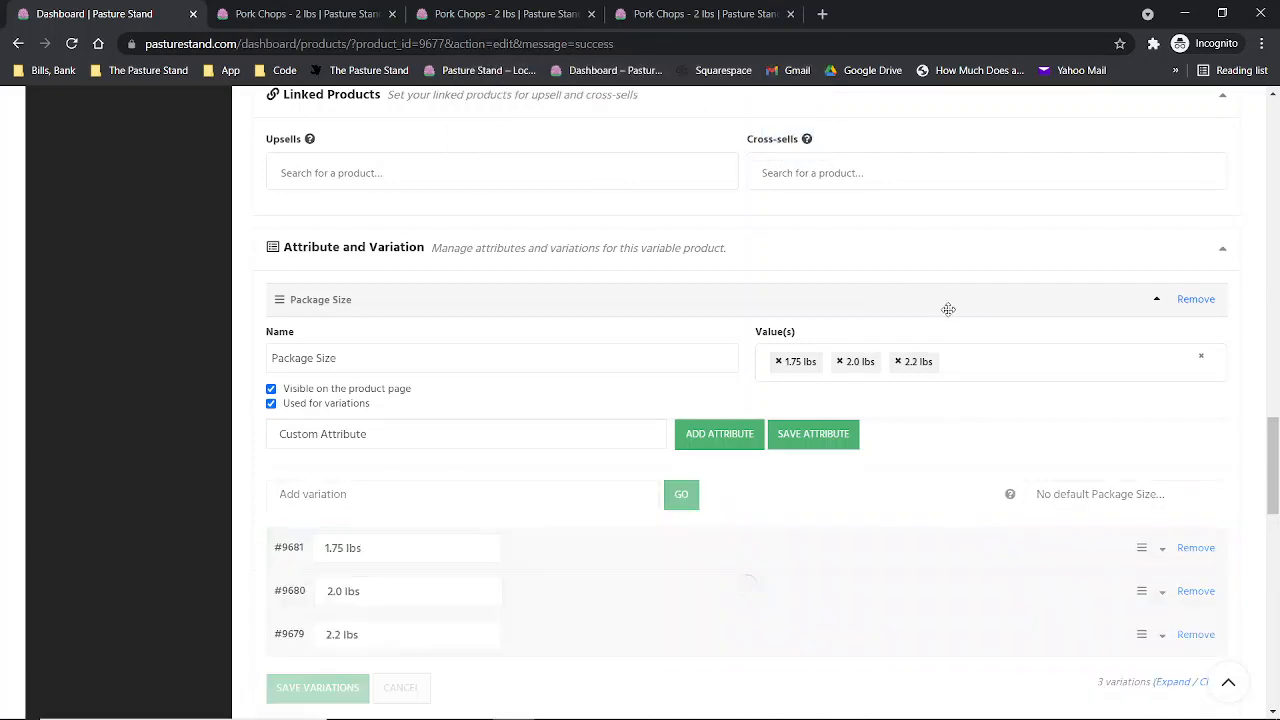
Step: Enable stock management for the 1.75 lbs variation, with a stock quantity of 1 and a regular price of $17.50
scroll(948, 309, "down", 1)
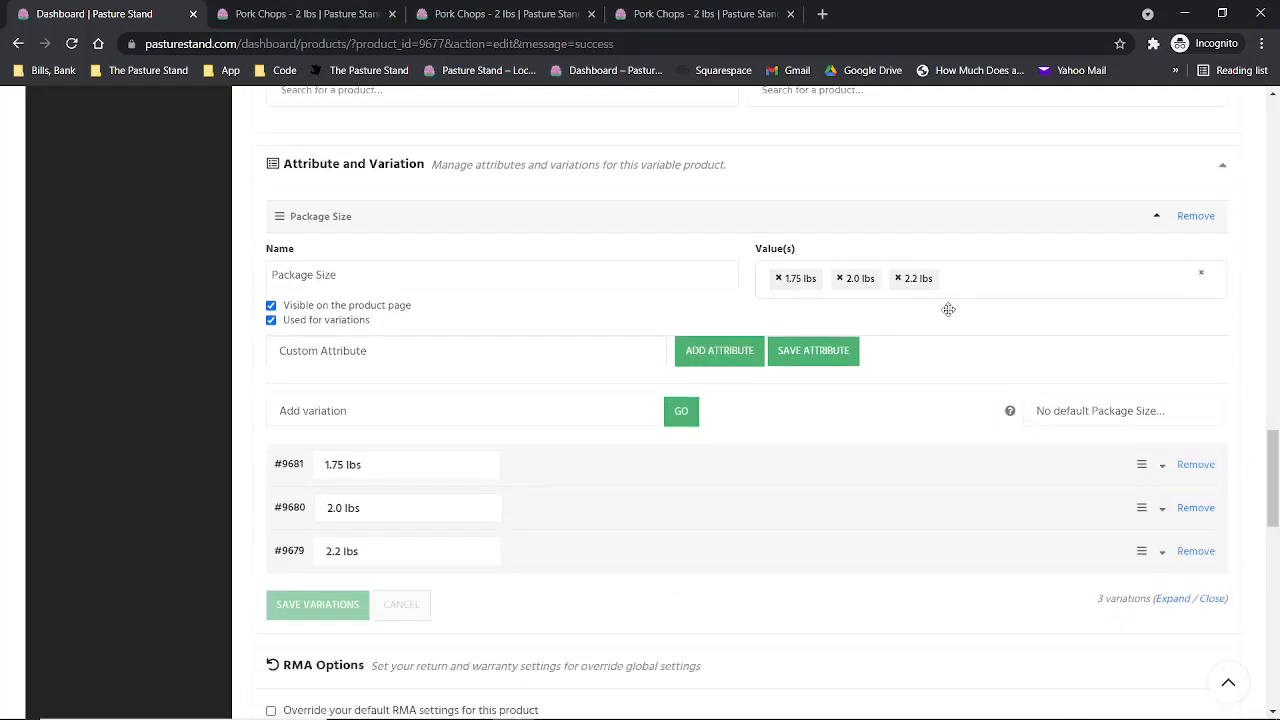
left_click(550, 471)
scroll(551, 469, "down", 2)
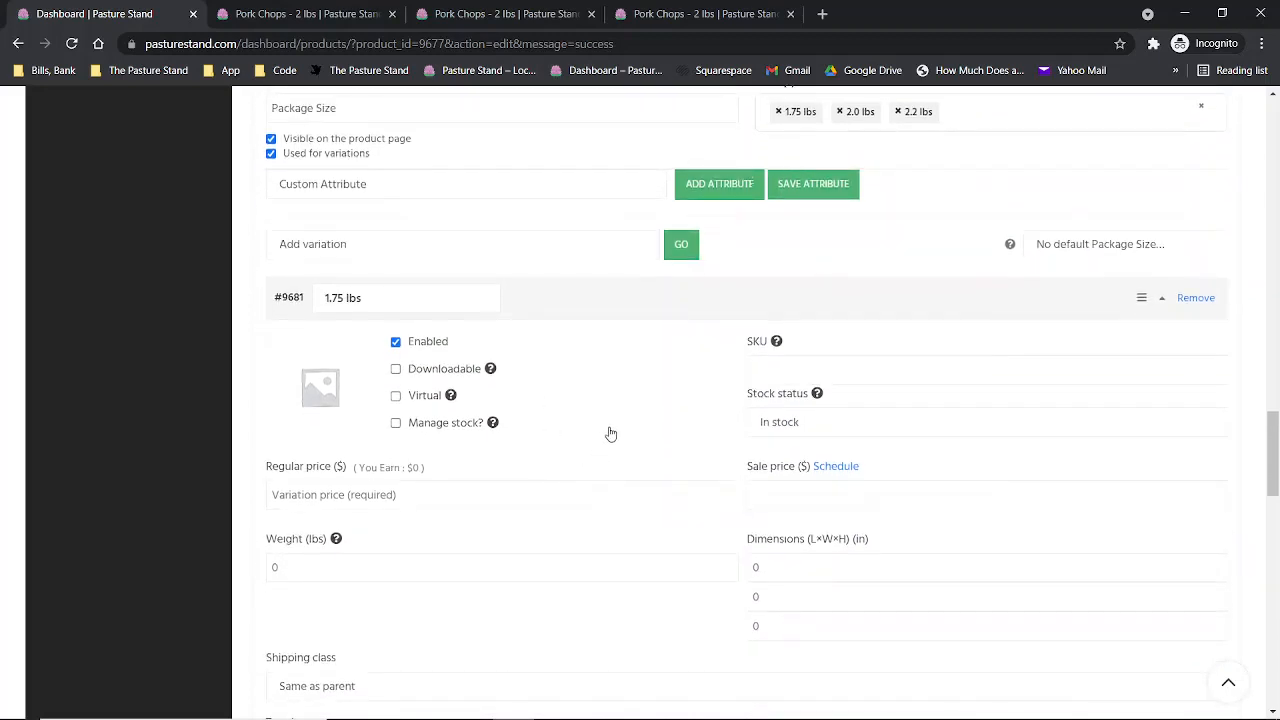
scroll(611, 433, "down", 2)
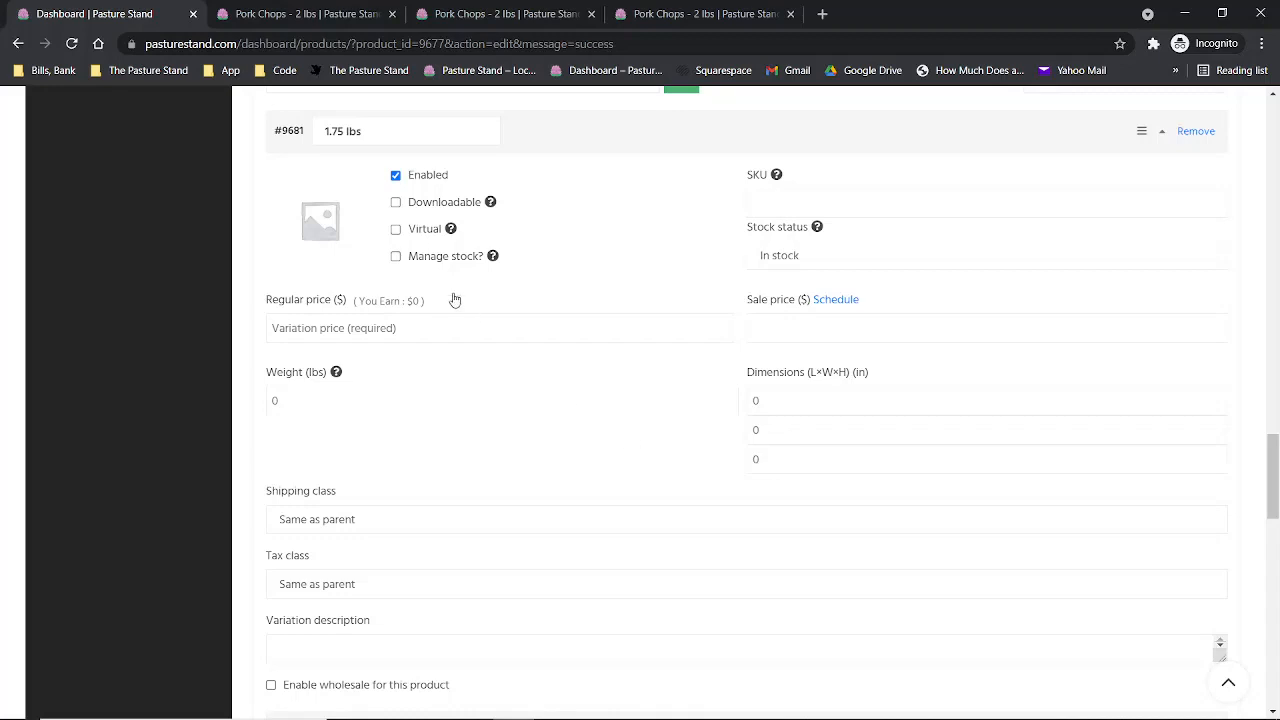
left_click(437, 265)
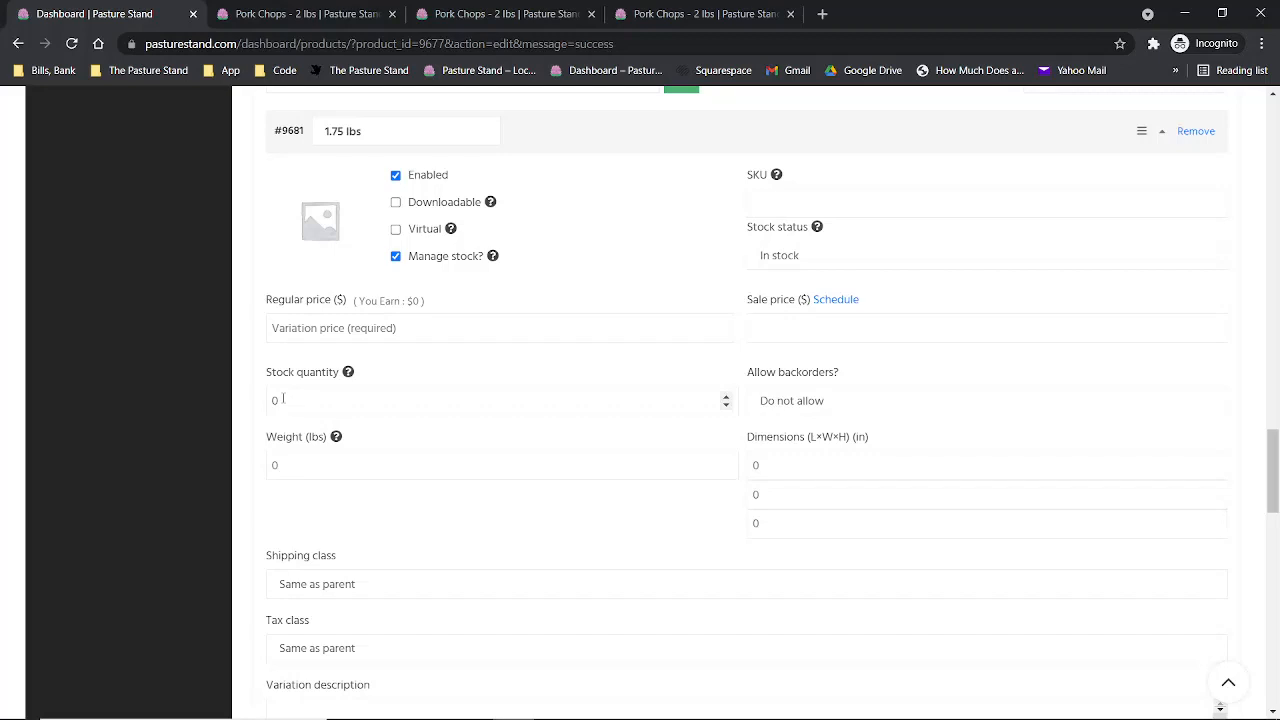
double_click(275, 399)
type("1")
left_click(317, 328)
type("17.50")
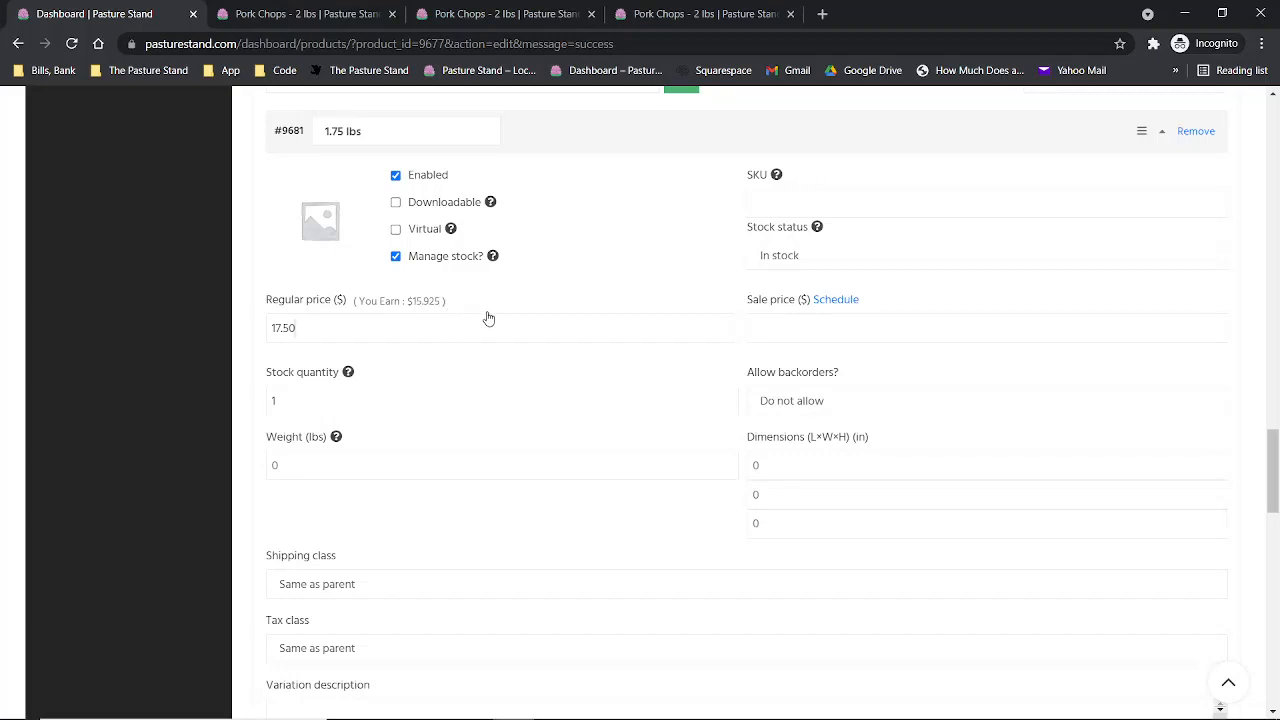
Step: Enable stock management for the 2.0 lbs variation, with a stock quantity of 2 and a regular price of $20
scroll(495, 318, "down", 1)
scroll(499, 318, "down", 1)
scroll(498, 312, "down", 2)
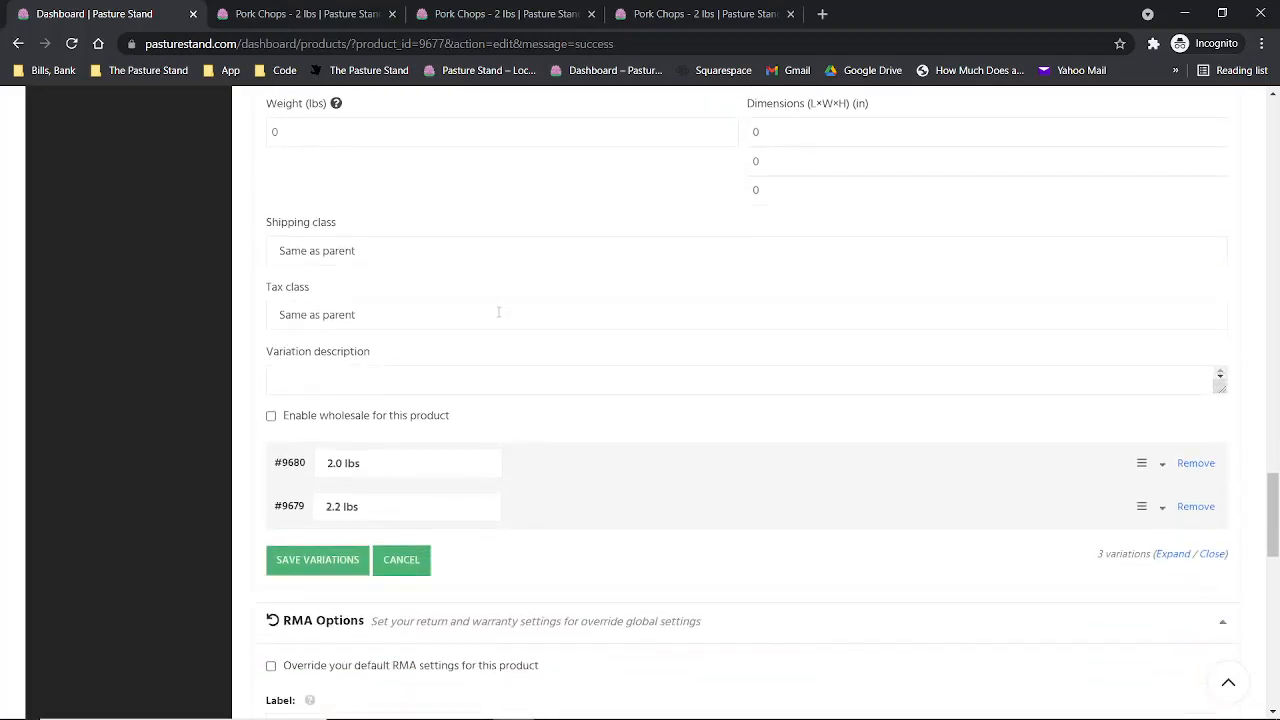
left_click(608, 469)
scroll(608, 466, "down", 3)
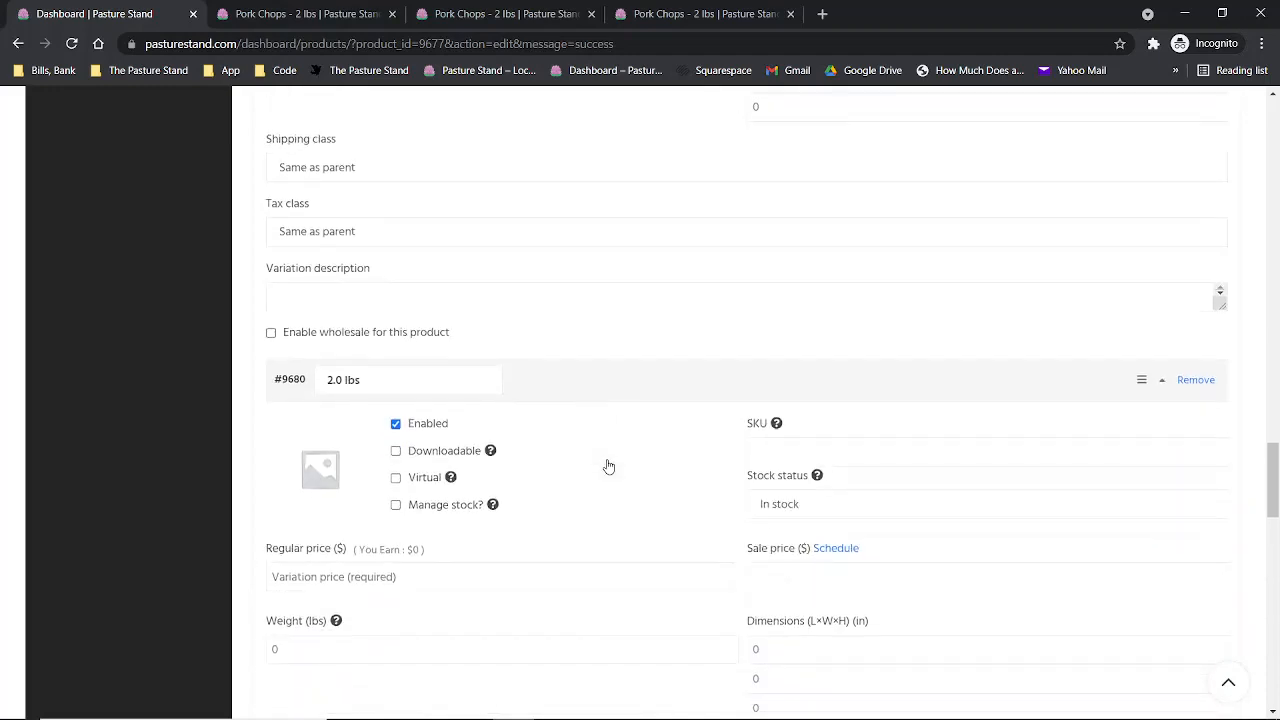
left_click(396, 338)
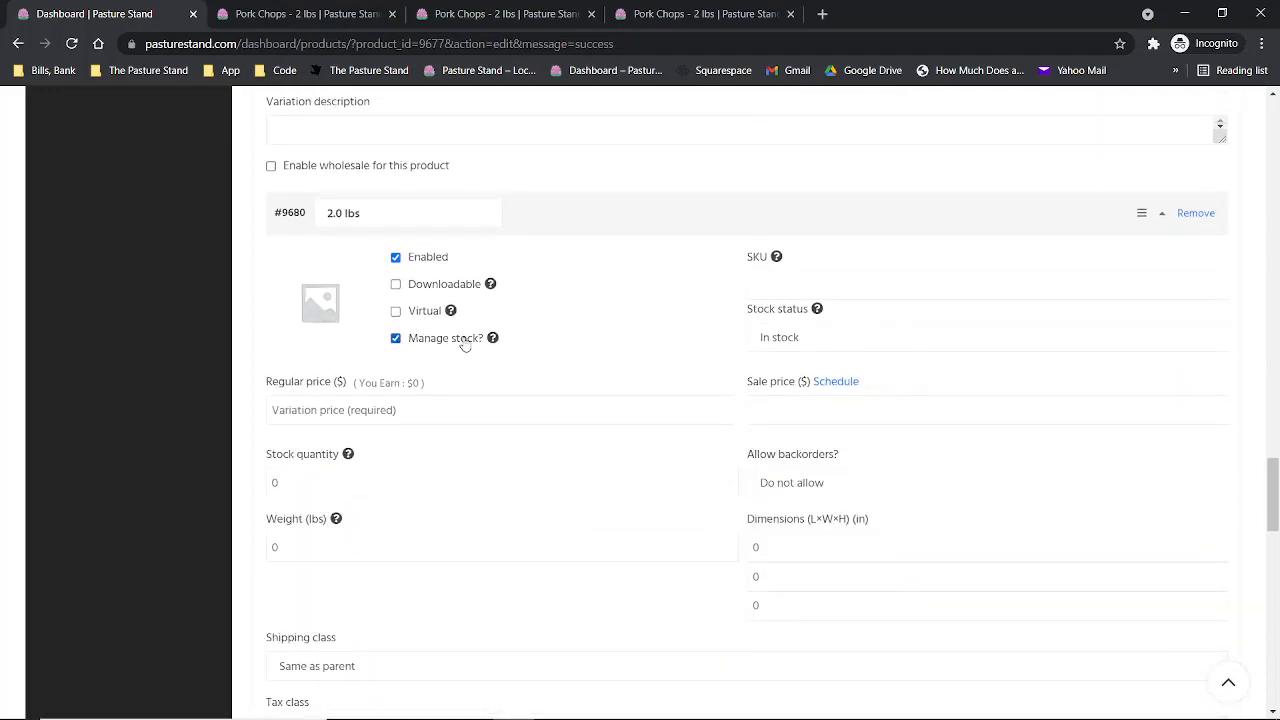
left_click(726, 478)
left_click(726, 478)
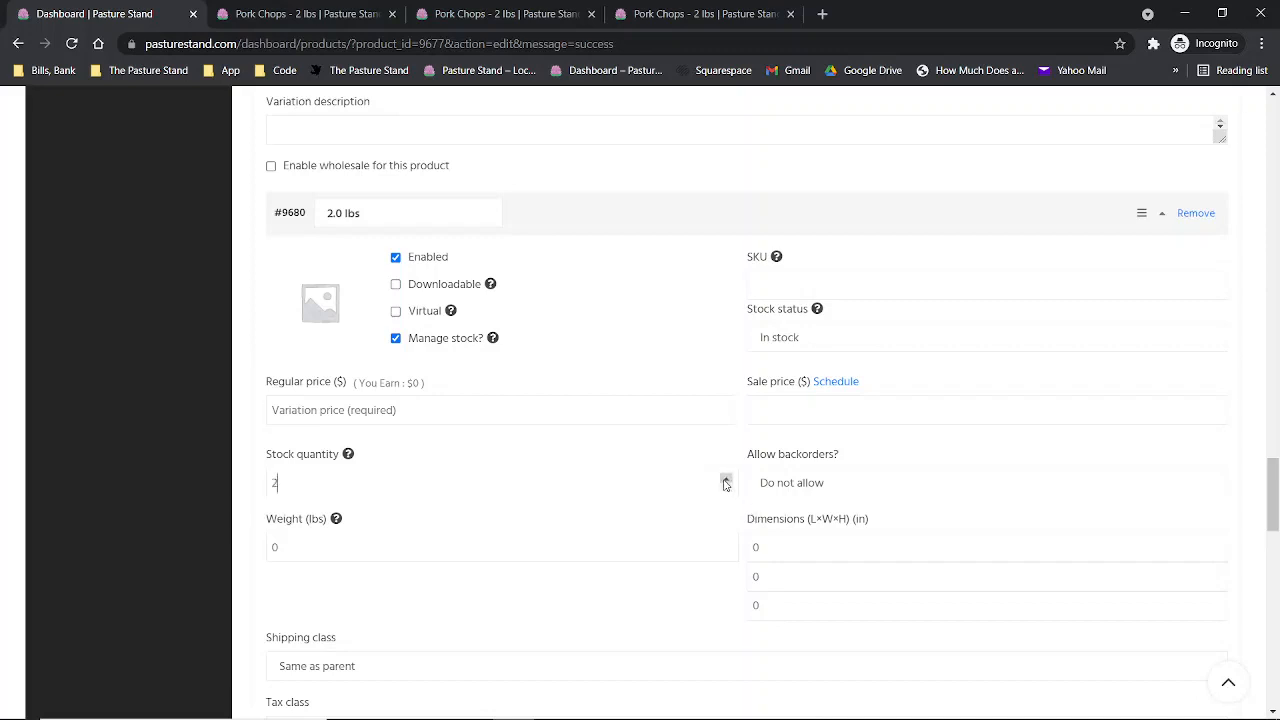
left_click(400, 410)
type("20")
Step: Set the 2.2 lbs variation to managed stock, regular price $22 and stock quantity 1, and save the variations
scroll(429, 410, "down", 5)
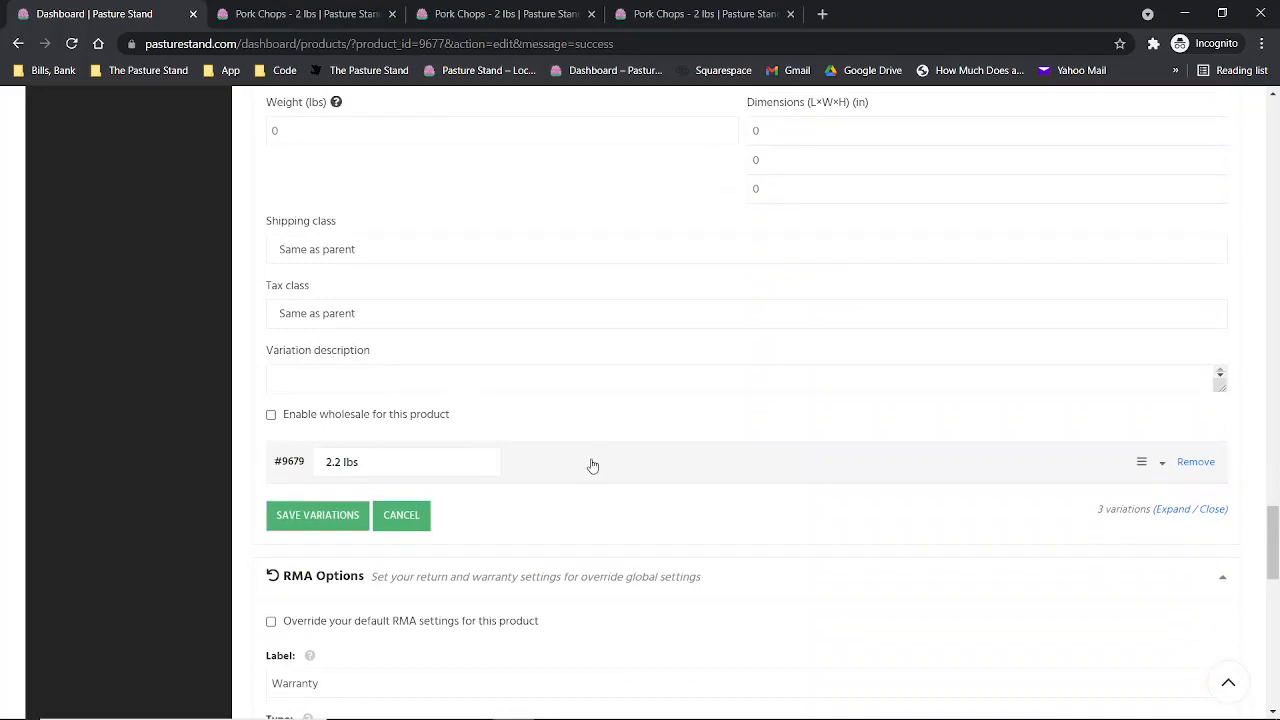
left_click(592, 465)
scroll(597, 457, "down", 2)
scroll(600, 452, "down", 1)
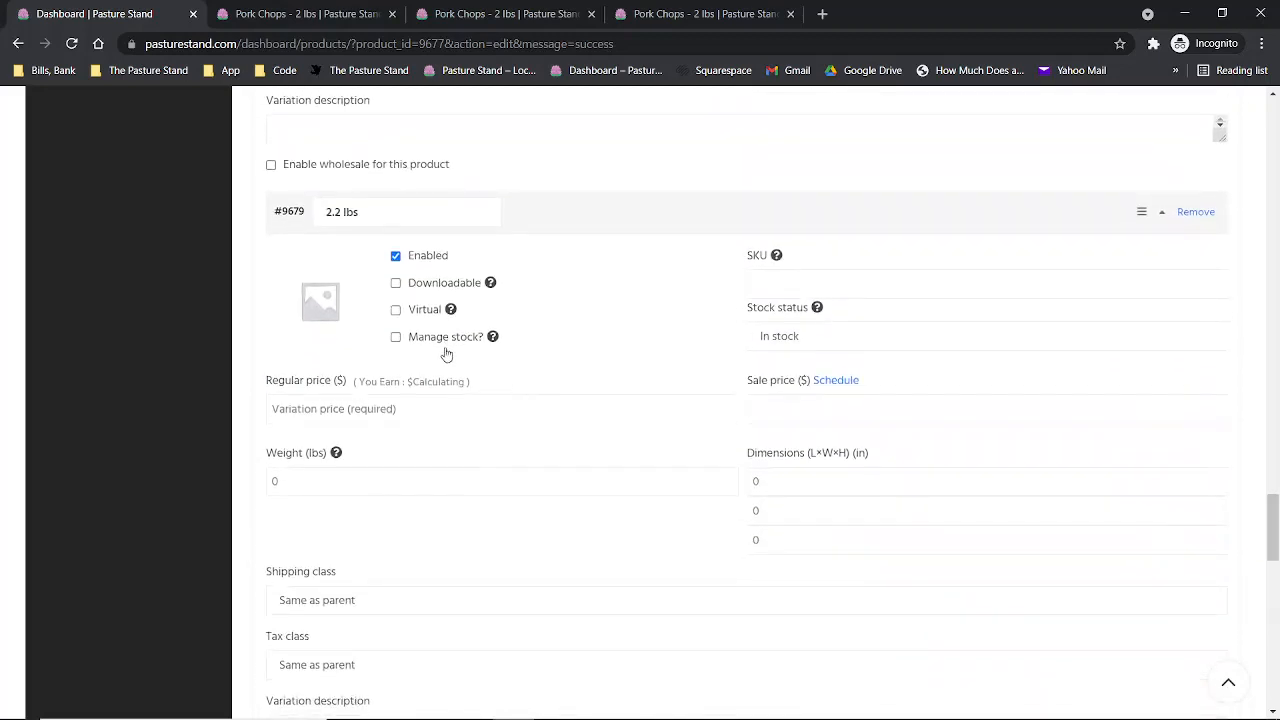
left_click(437, 337)
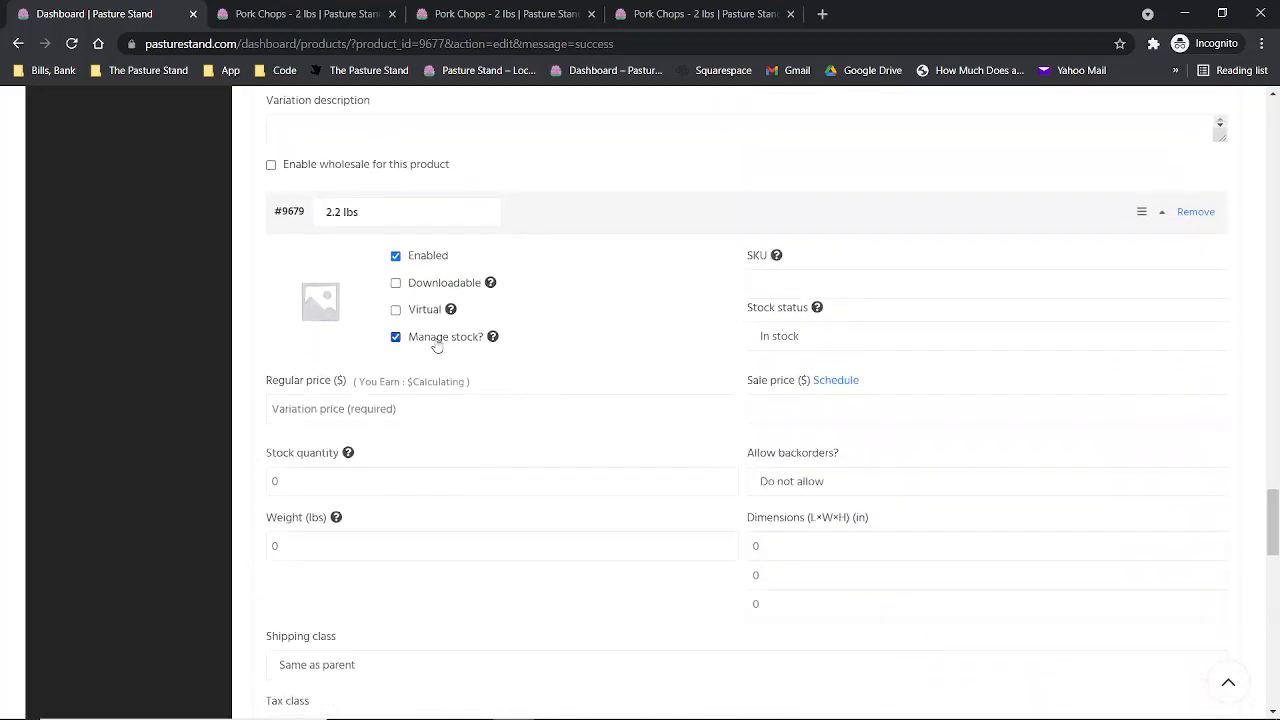
left_click(325, 409)
type("22")
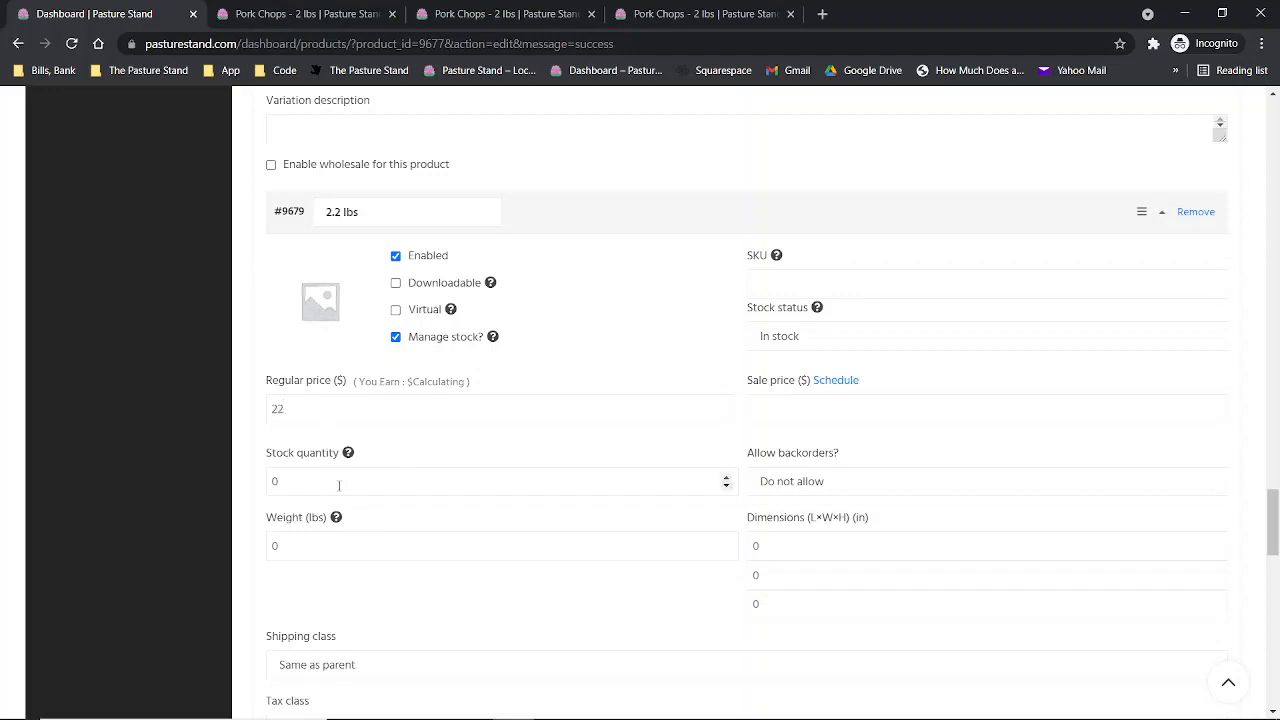
left_click(728, 478)
scroll(731, 483, "down", 3)
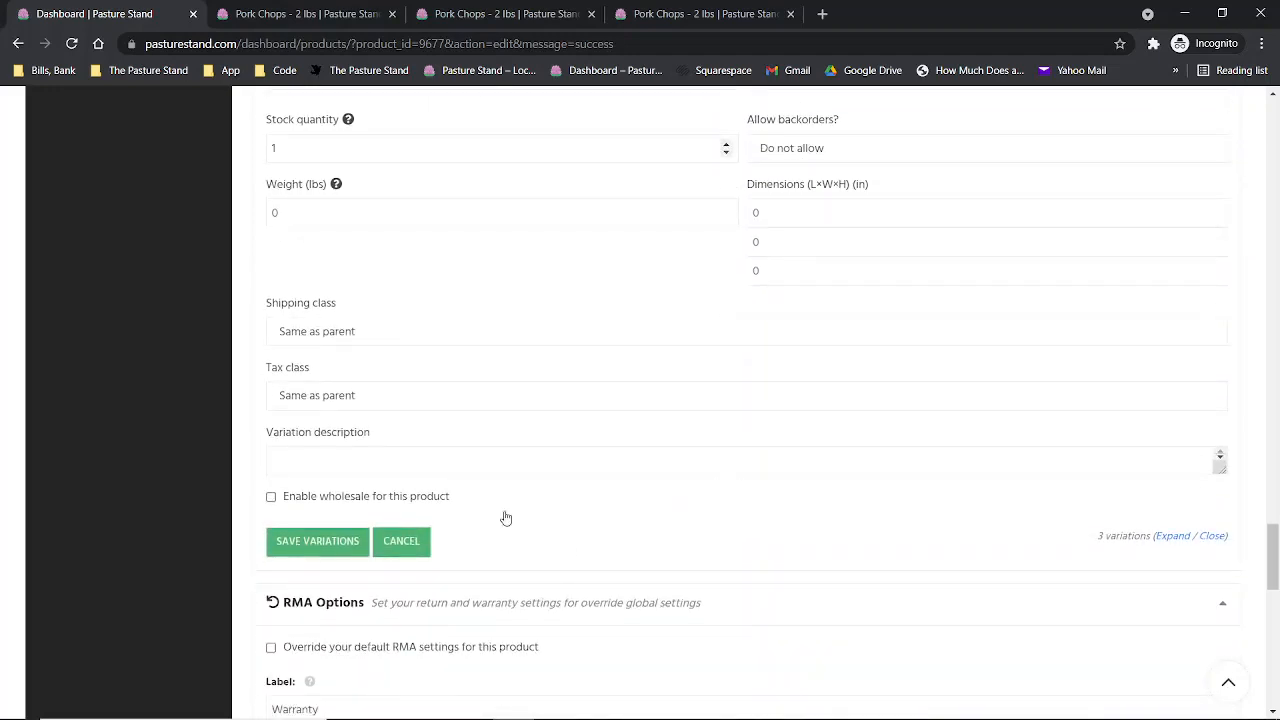
left_click(326, 544)
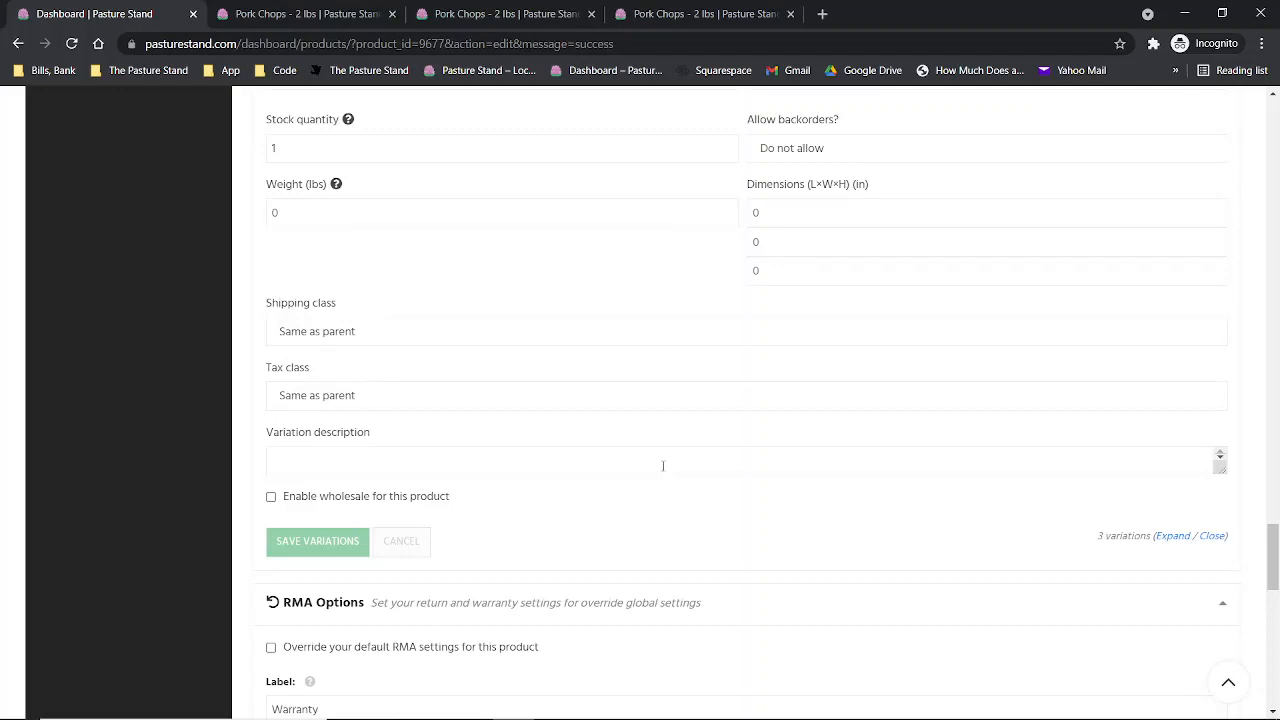
scroll(663, 466, "up", 5)
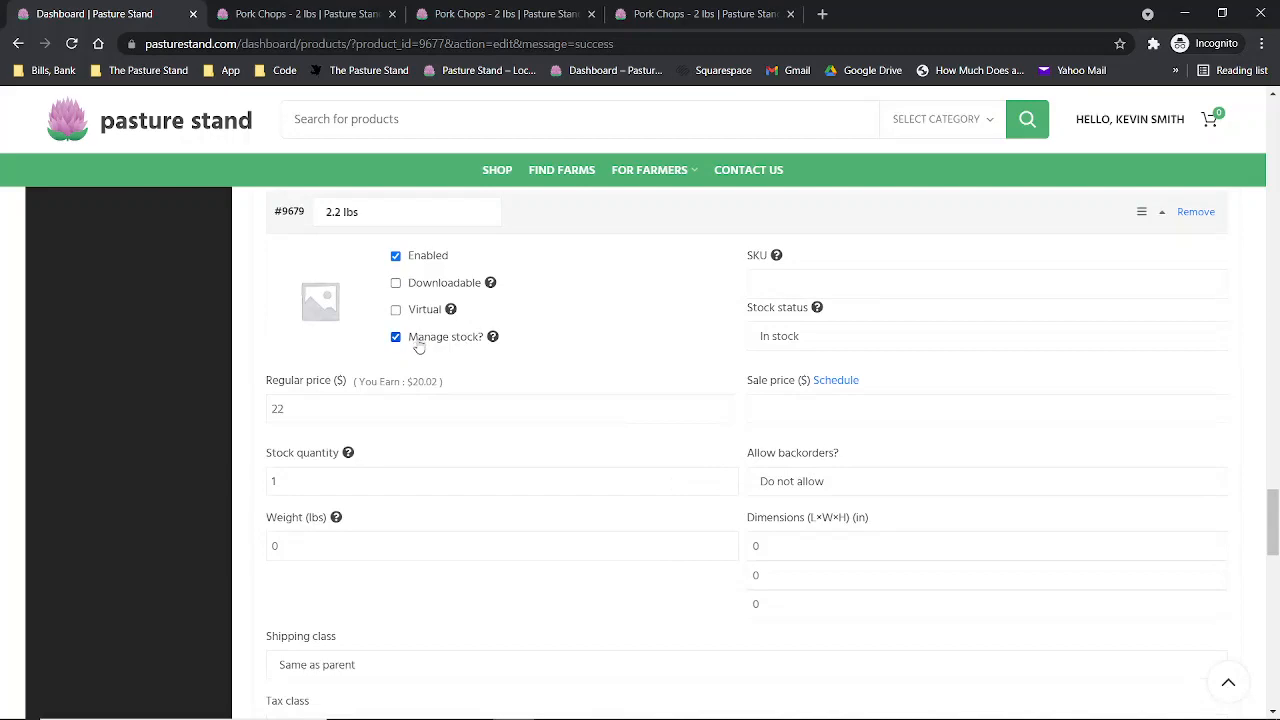
scroll(454, 412, "down", 6)
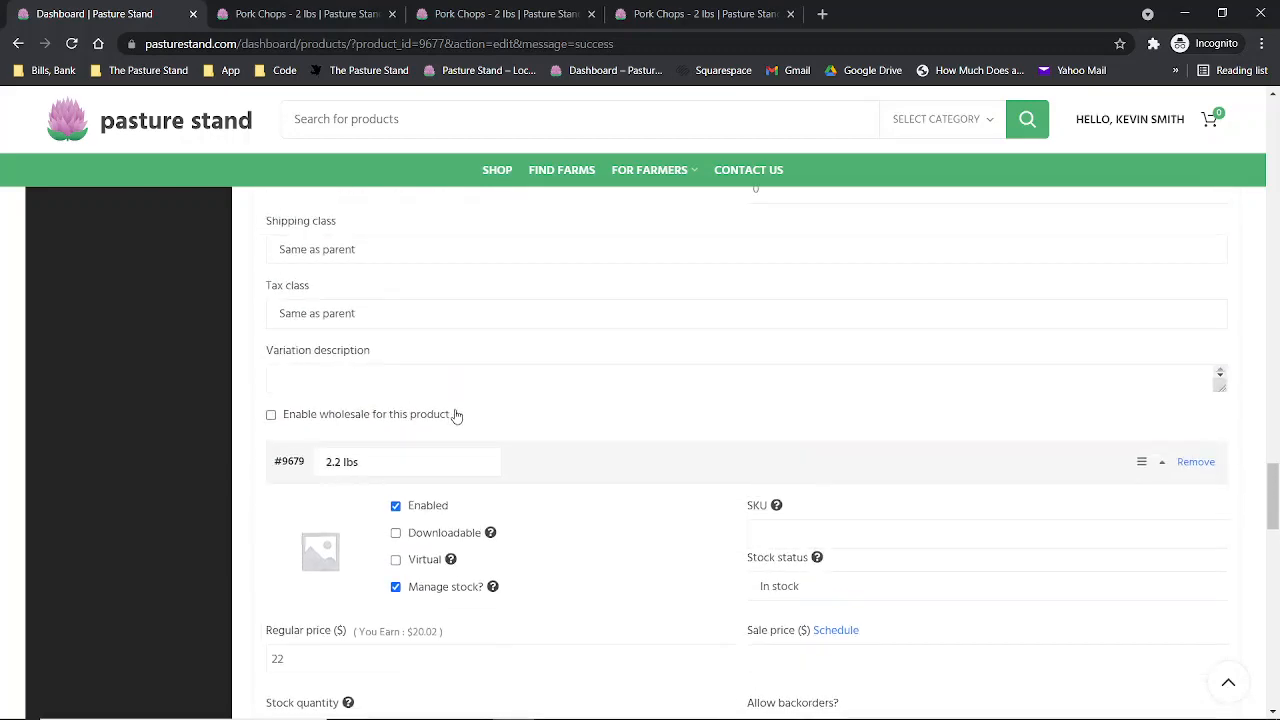
scroll(456, 414, "down", 10)
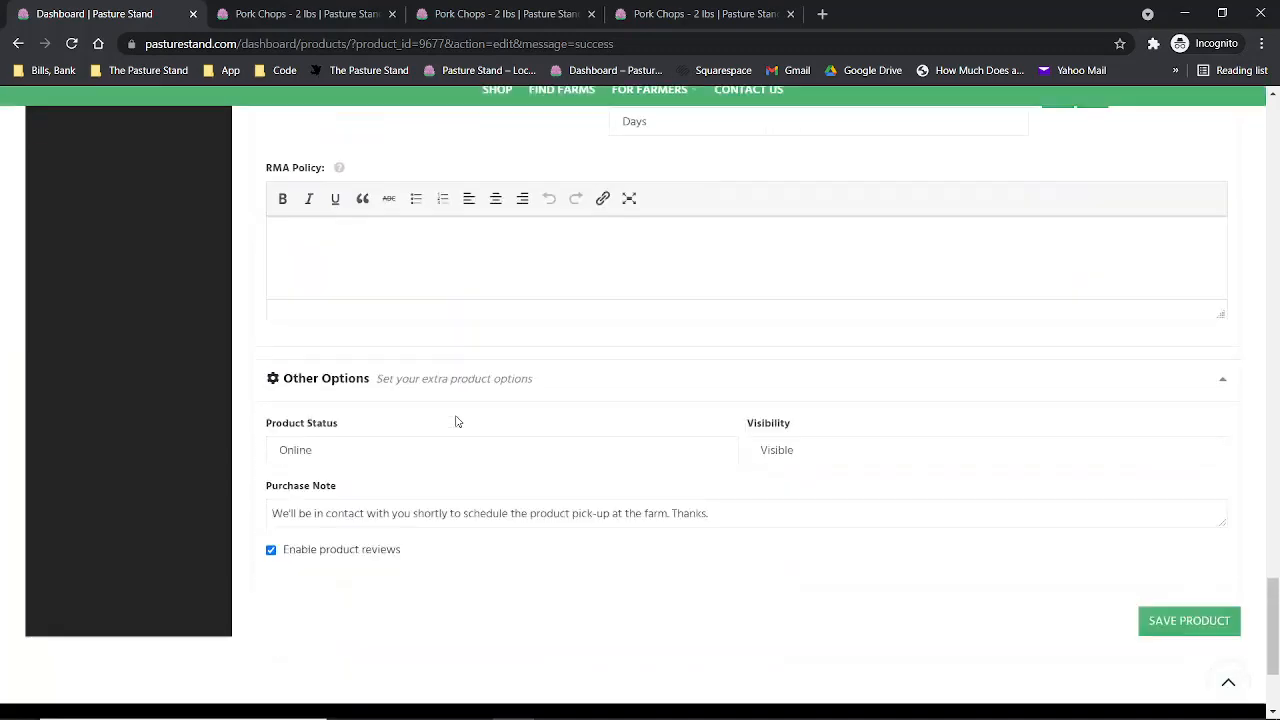
scroll(456, 421, "up", 15)
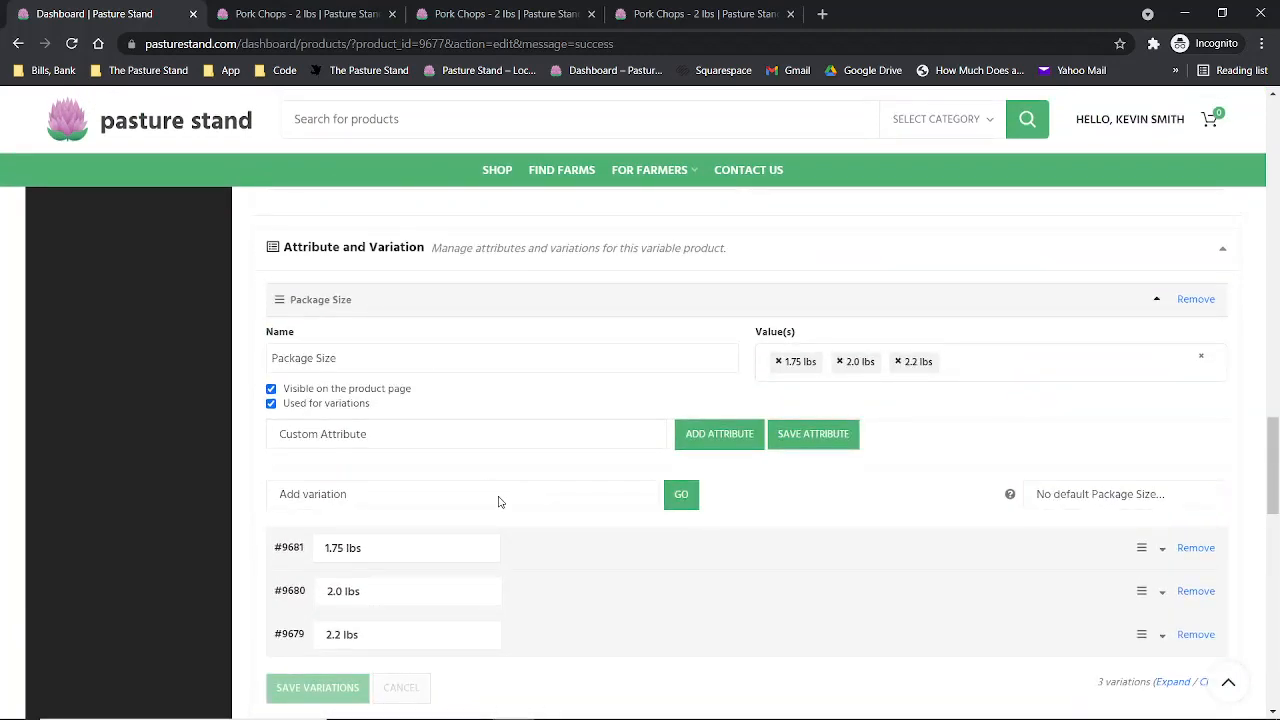
Step: Look through the bulk actions for variations and pick Toggle "Manage stock" without running it
left_click(500, 501)
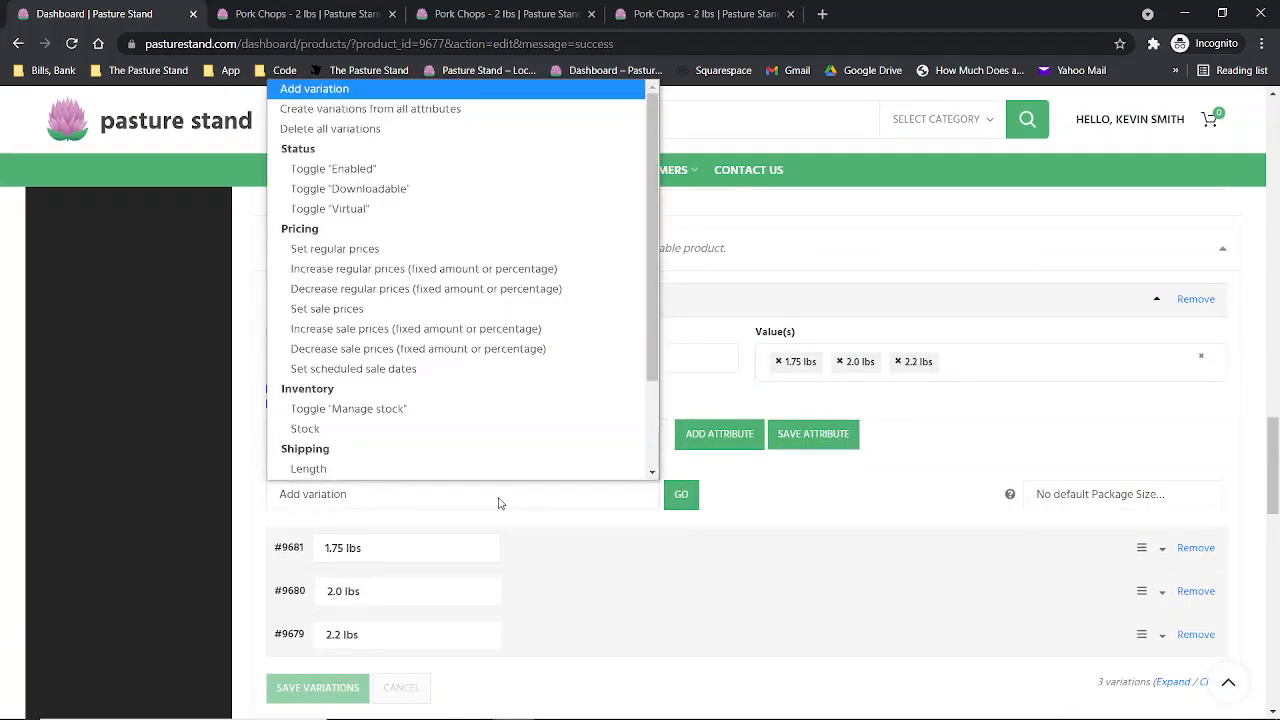
scroll(490, 325, "down", 1)
scroll(493, 329, "up", 1)
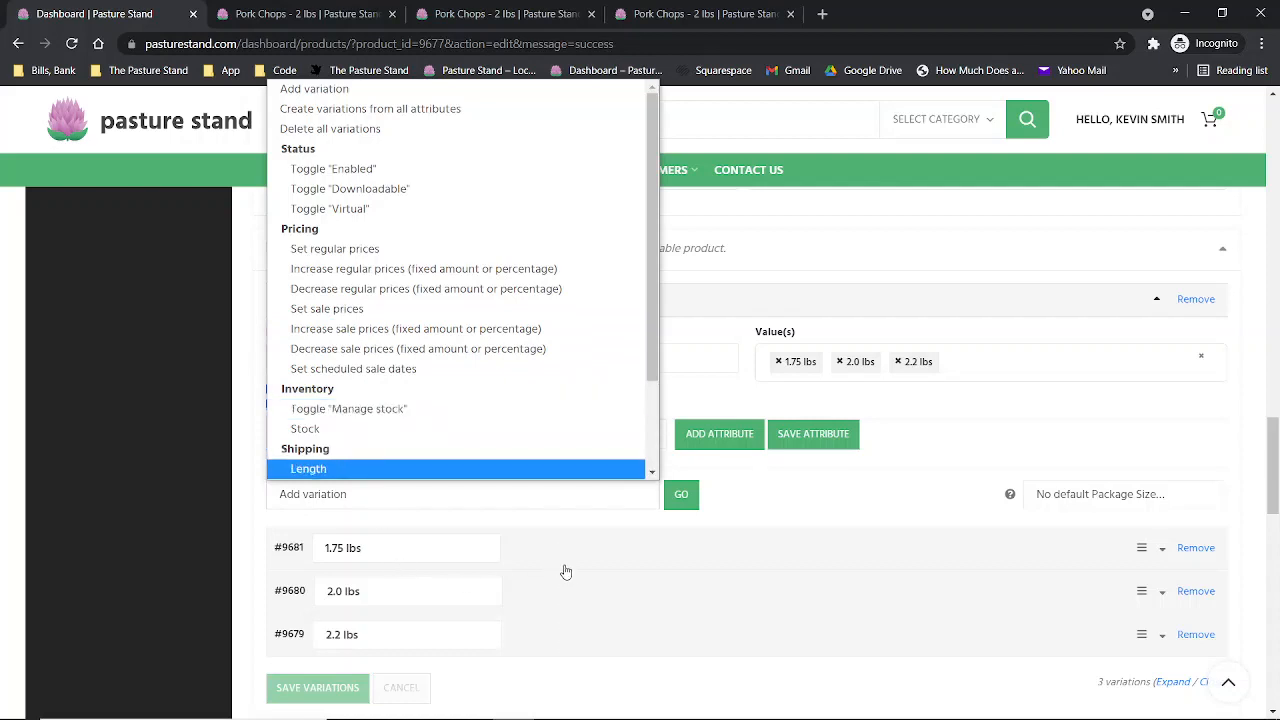
left_click(393, 411)
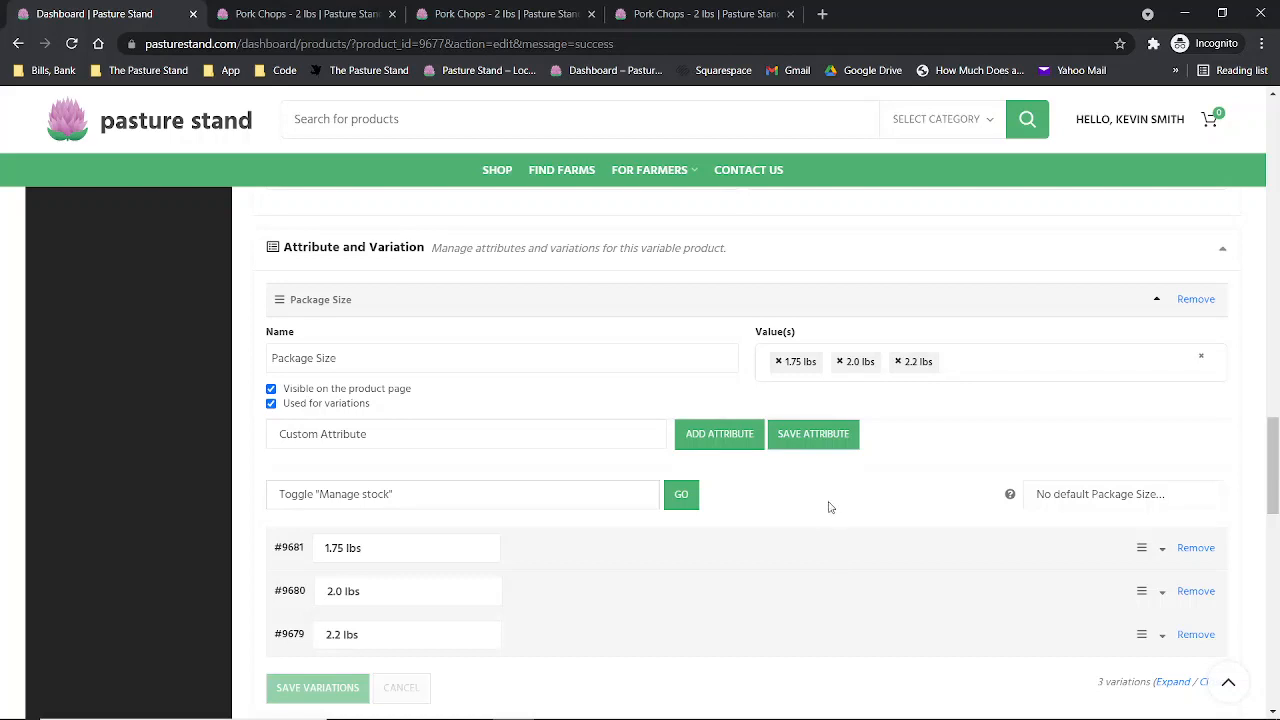
scroll(834, 505, "down", 2)
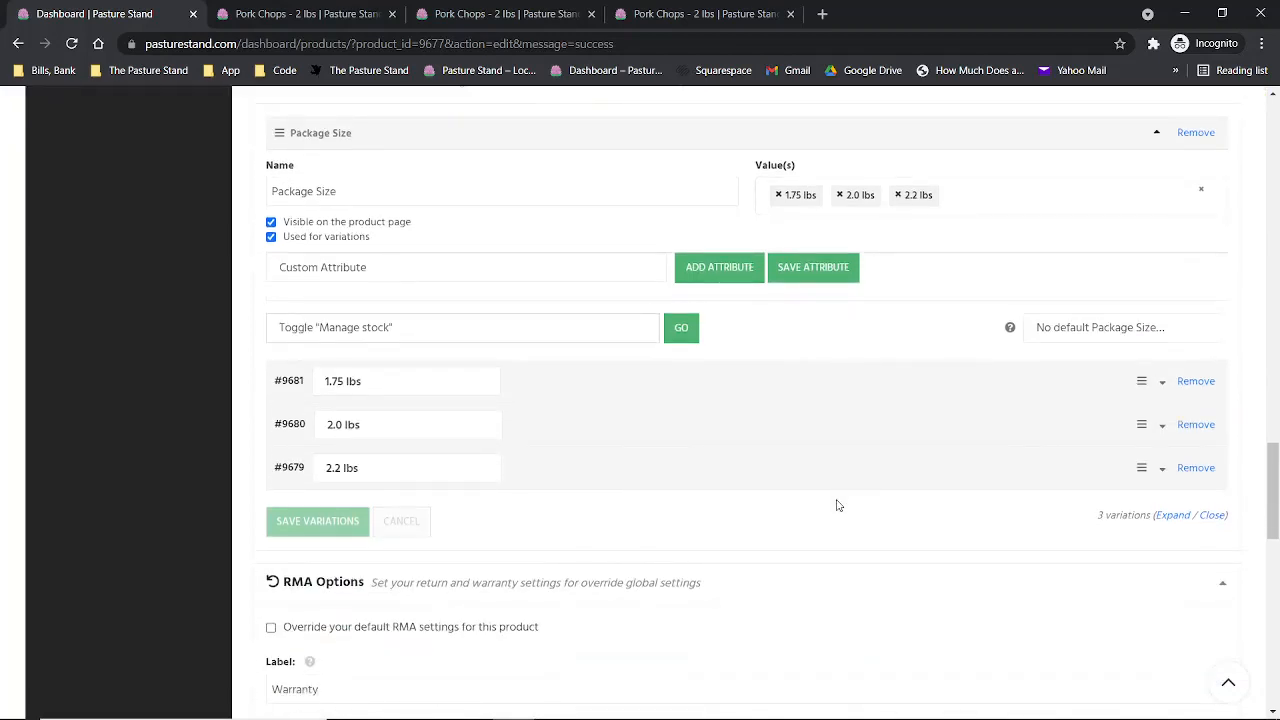
scroll(838, 505, "up", 1)
Step: Try the 2.0 lbs package size and quantity controls on the example variable listing, and view the example listing with an add-on
left_click(505, 12)
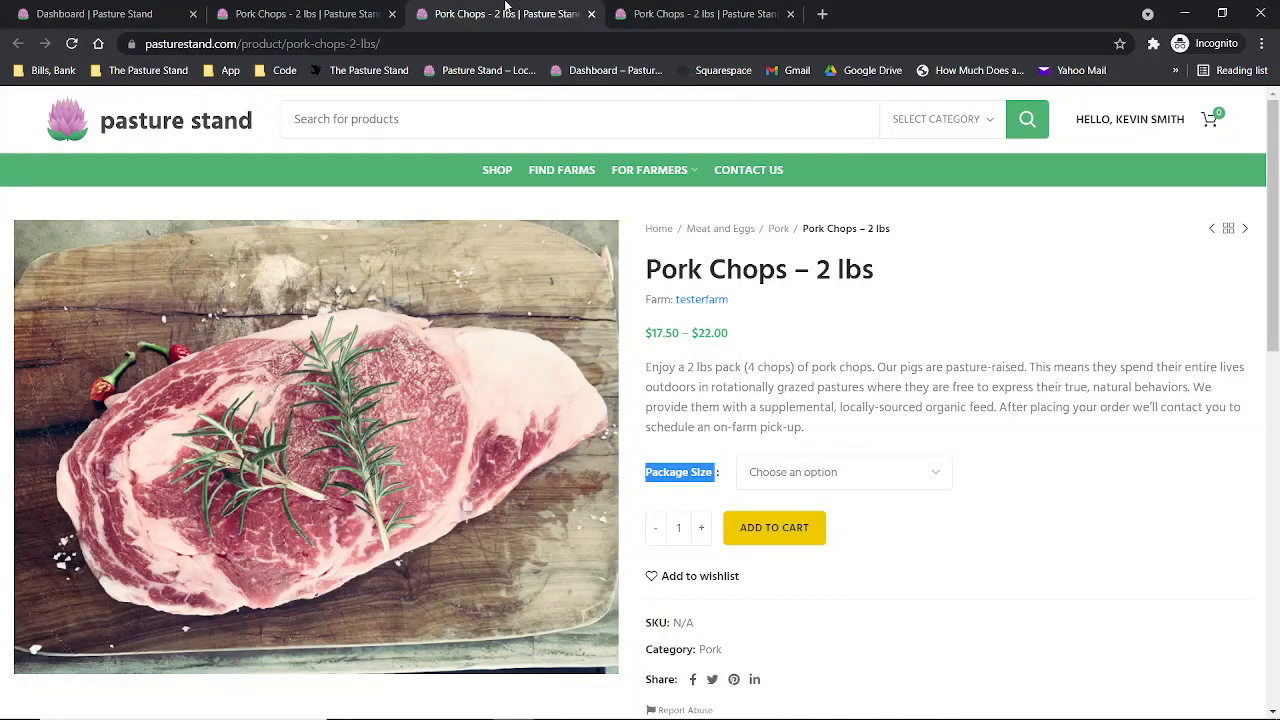
left_click(1067, 477)
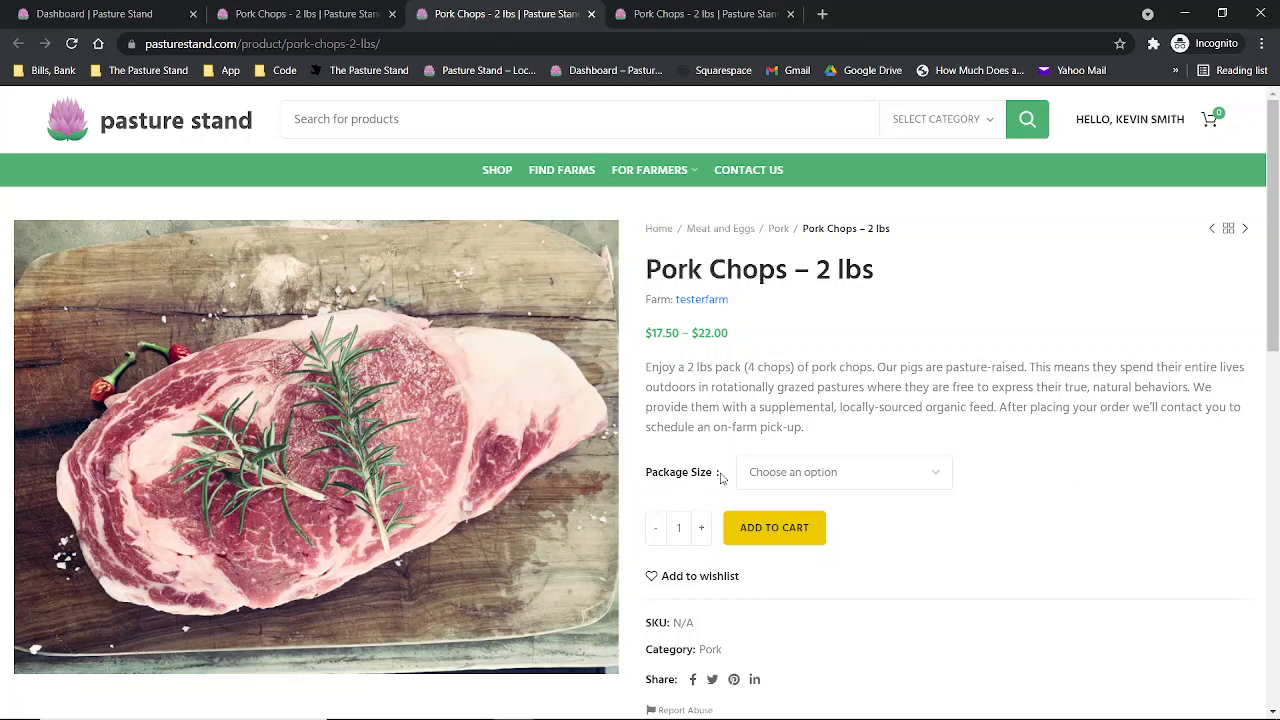
left_click(800, 474)
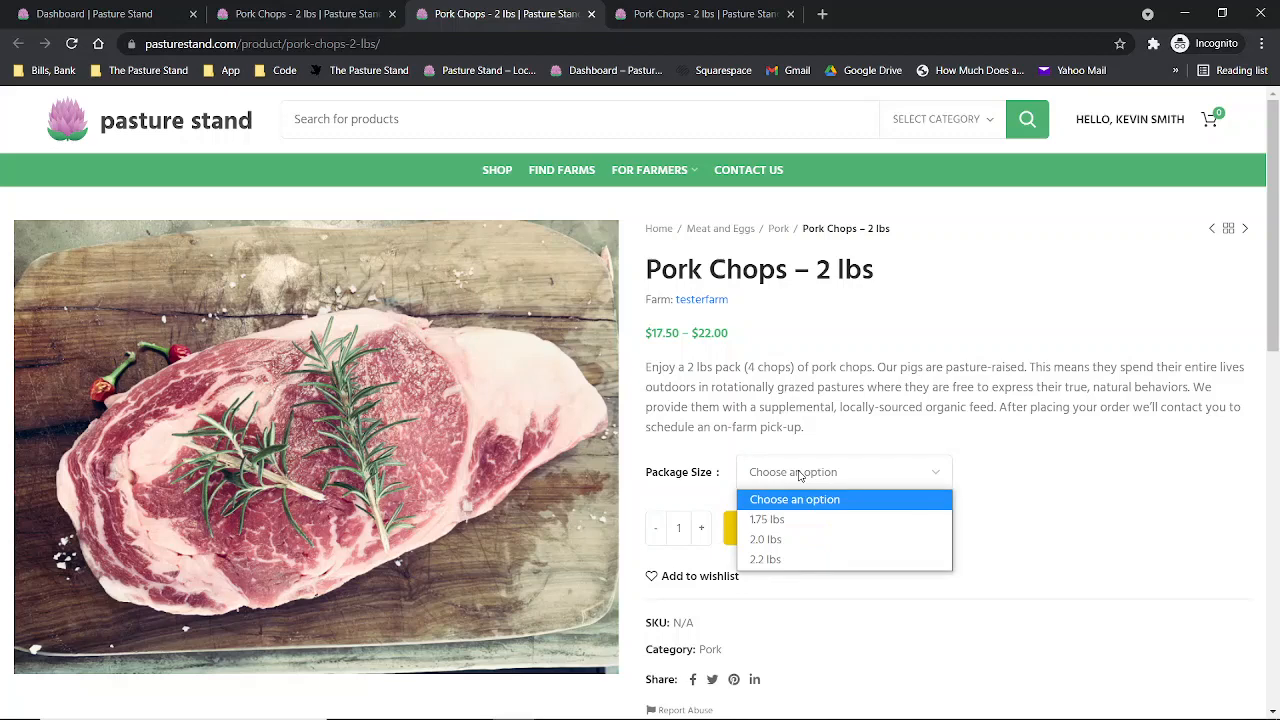
left_click(793, 539)
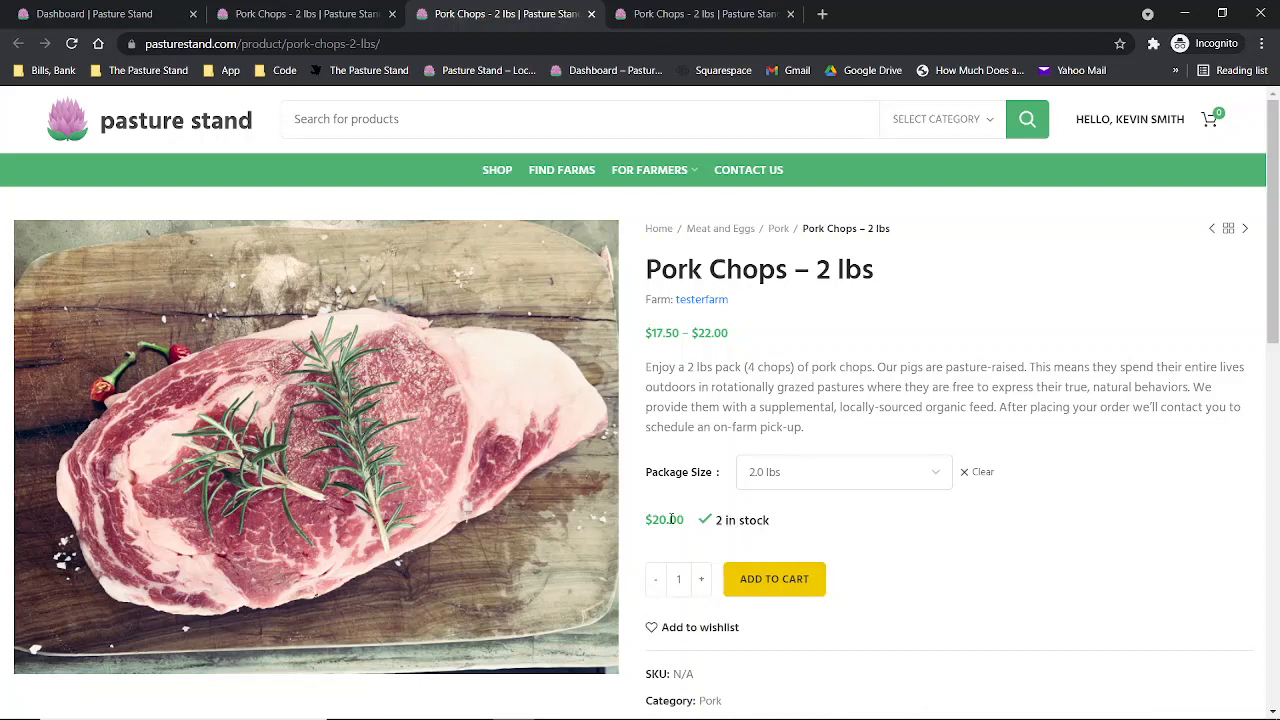
left_click(701, 579)
left_click(657, 585)
left_click(967, 472)
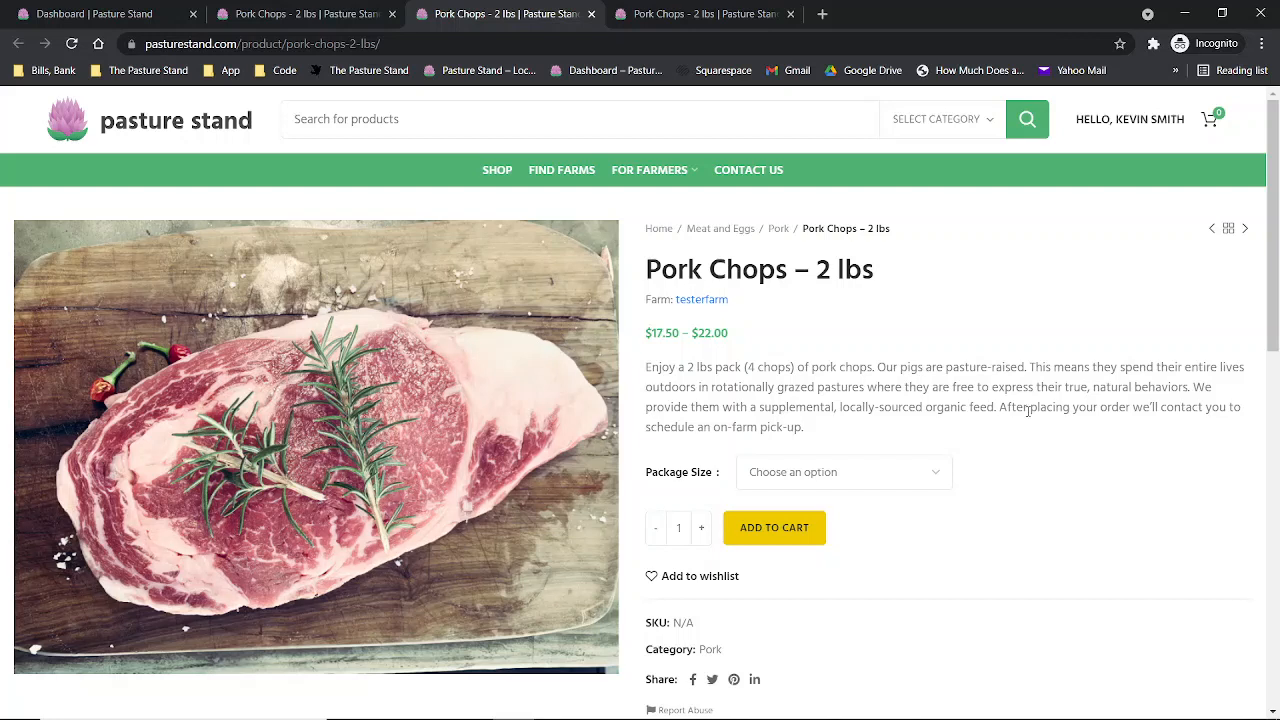
left_click(745, 14)
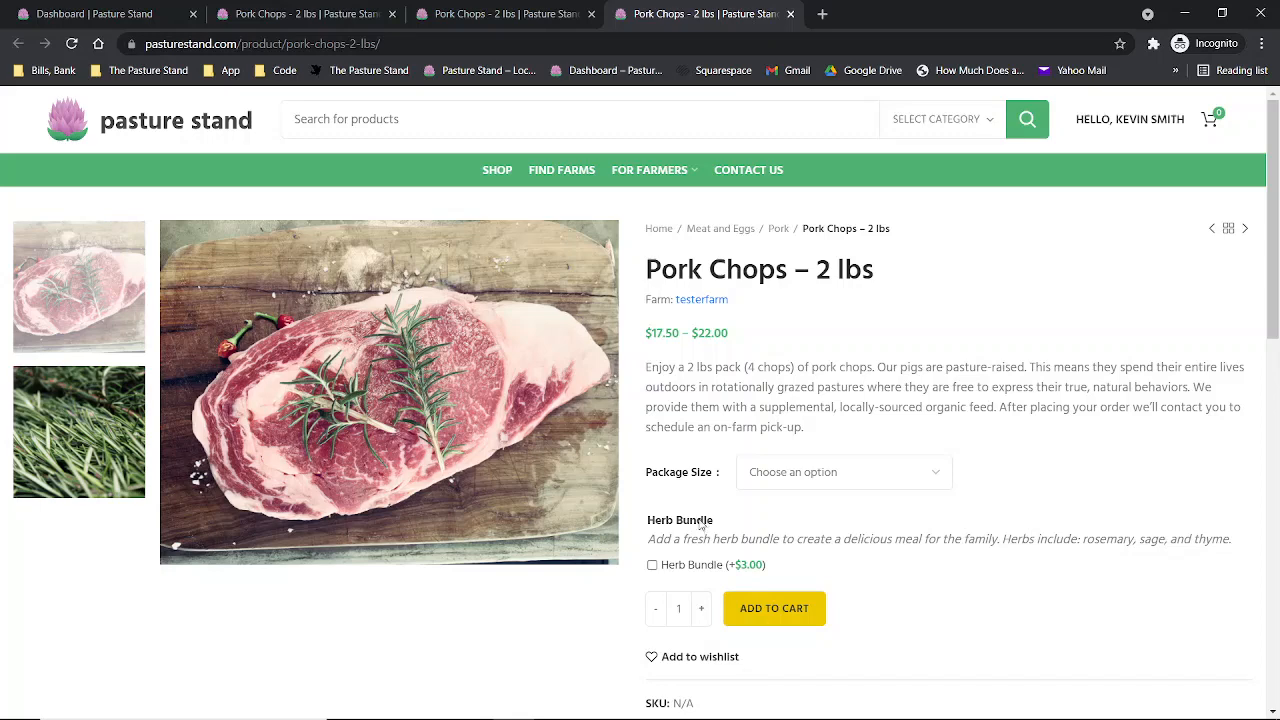
Step: Return to the product editor and create an add-on field of type Checkboxes
left_click(106, 8)
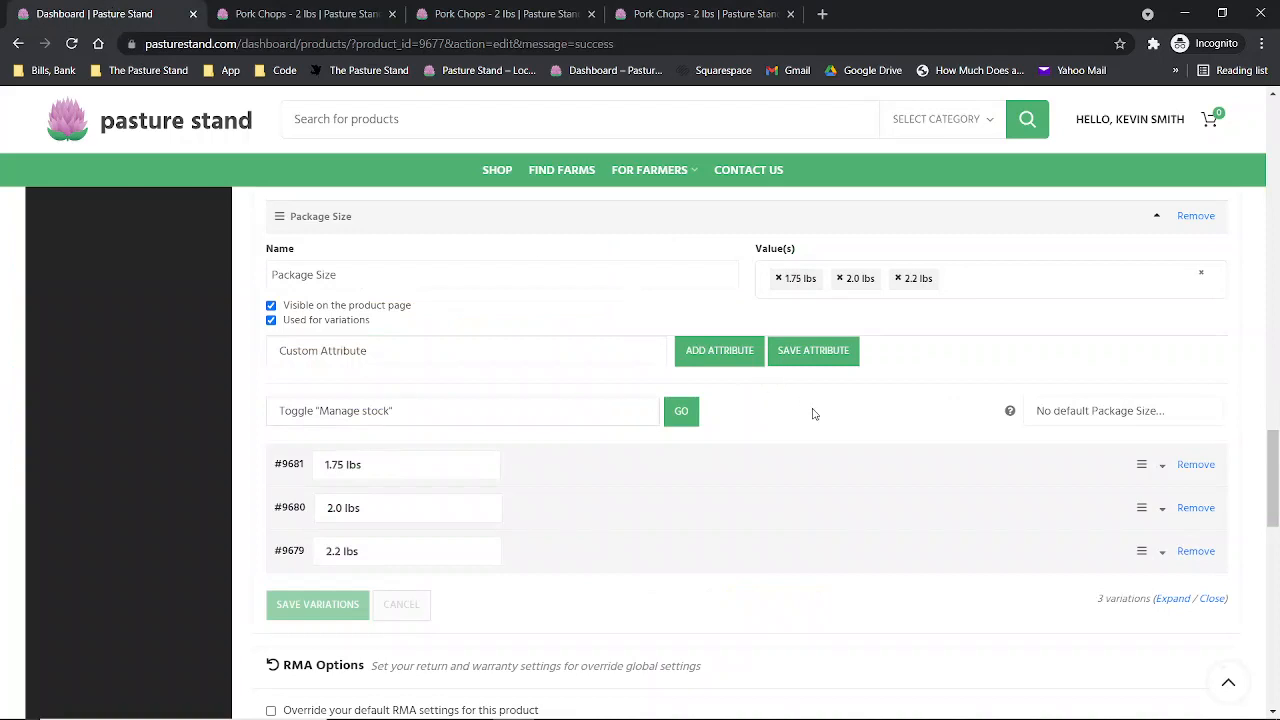
scroll(815, 443, "up", 1)
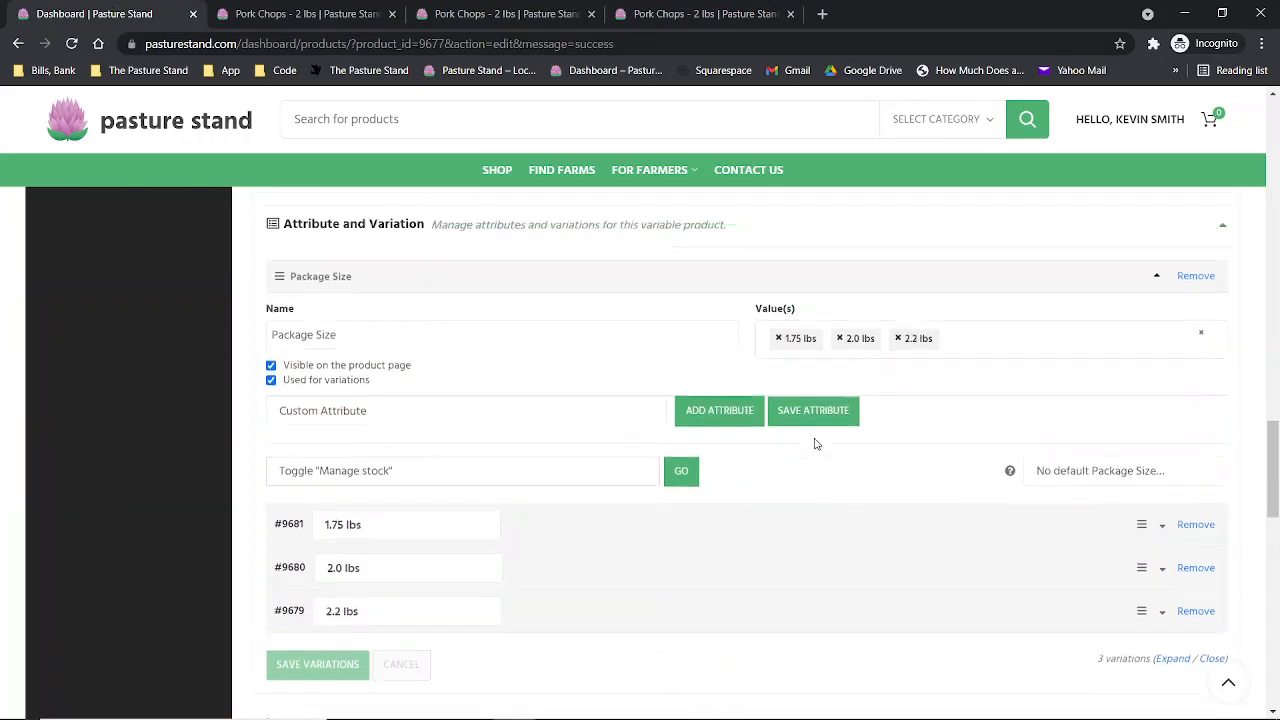
scroll(815, 443, "up", 1)
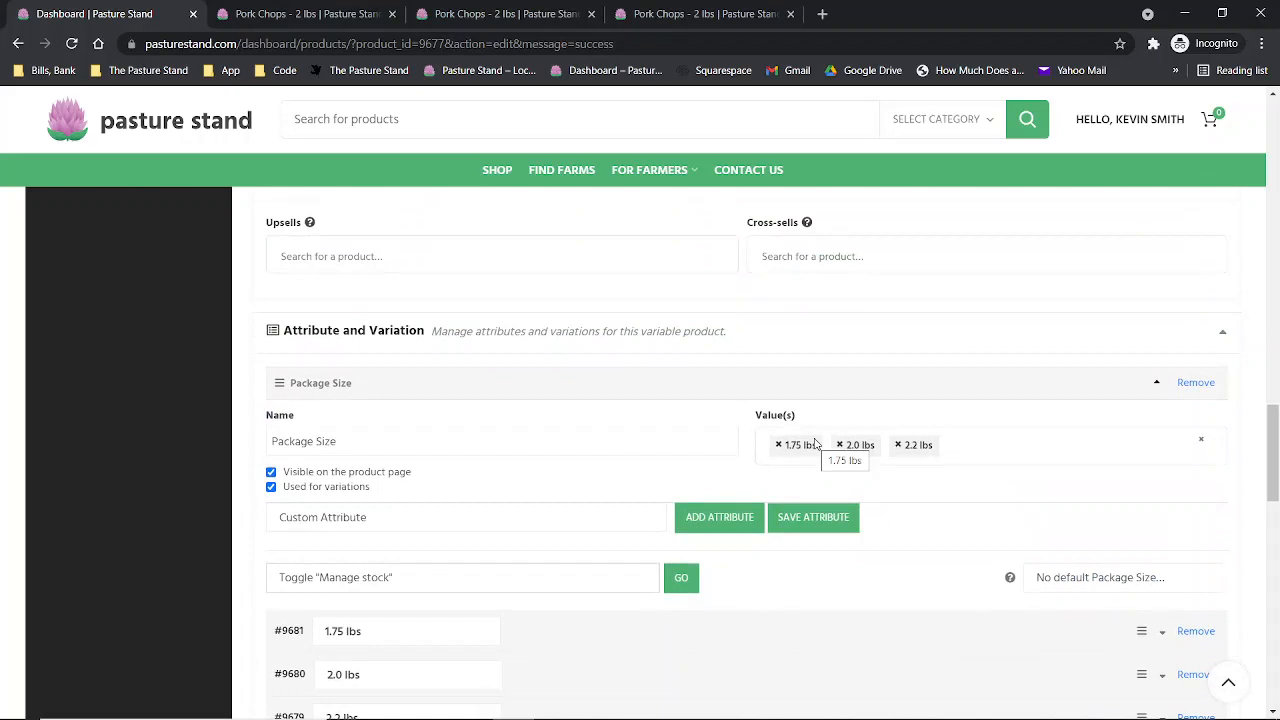
scroll(815, 443, "up", 5)
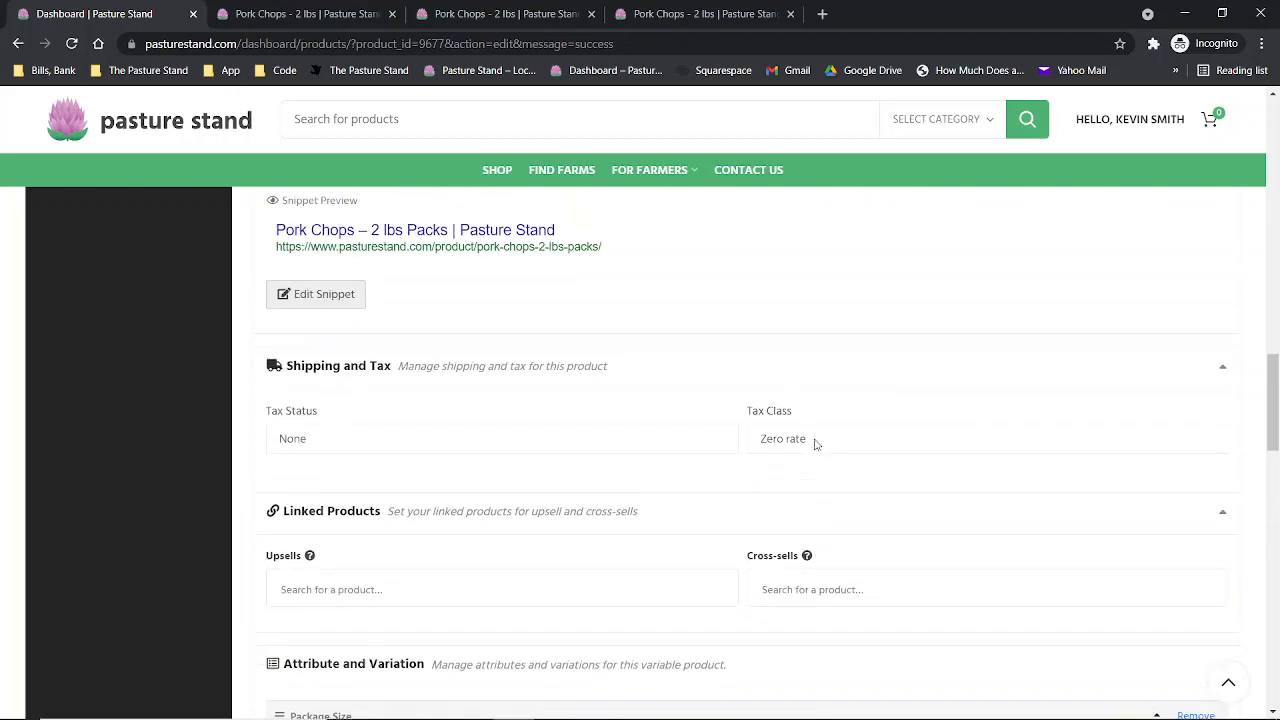
scroll(815, 443, "up", 2)
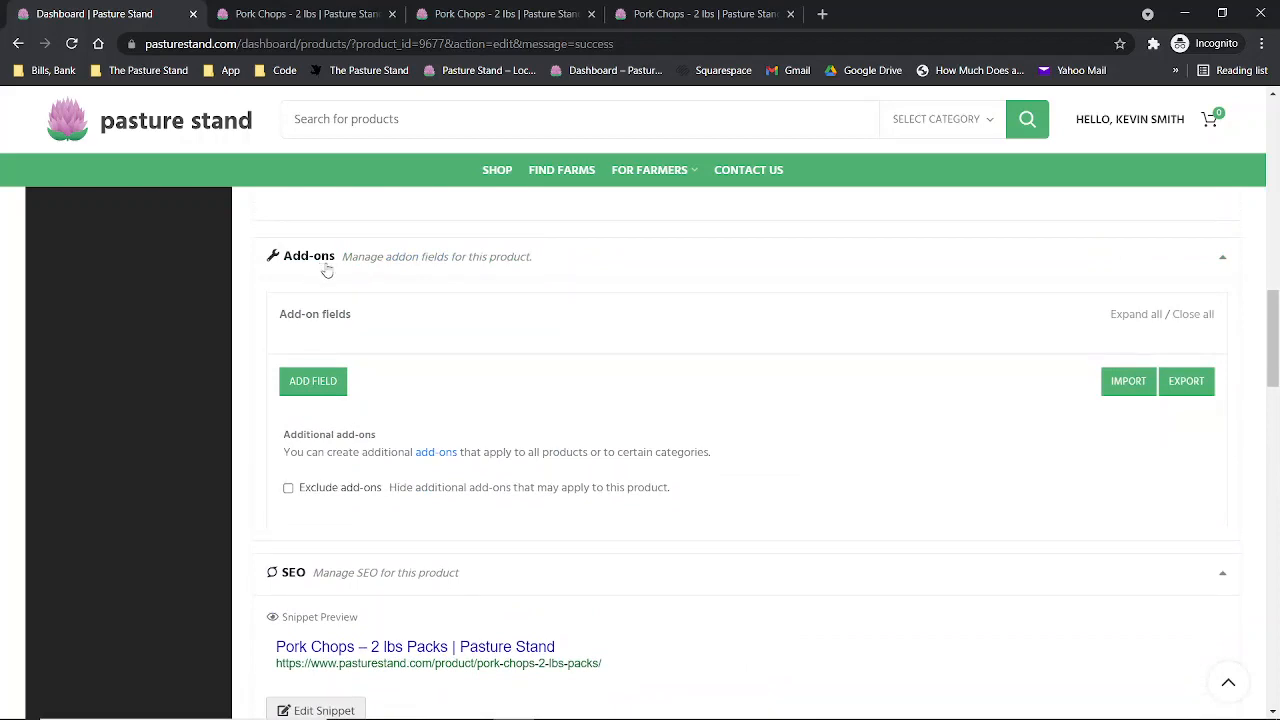
left_click(321, 390)
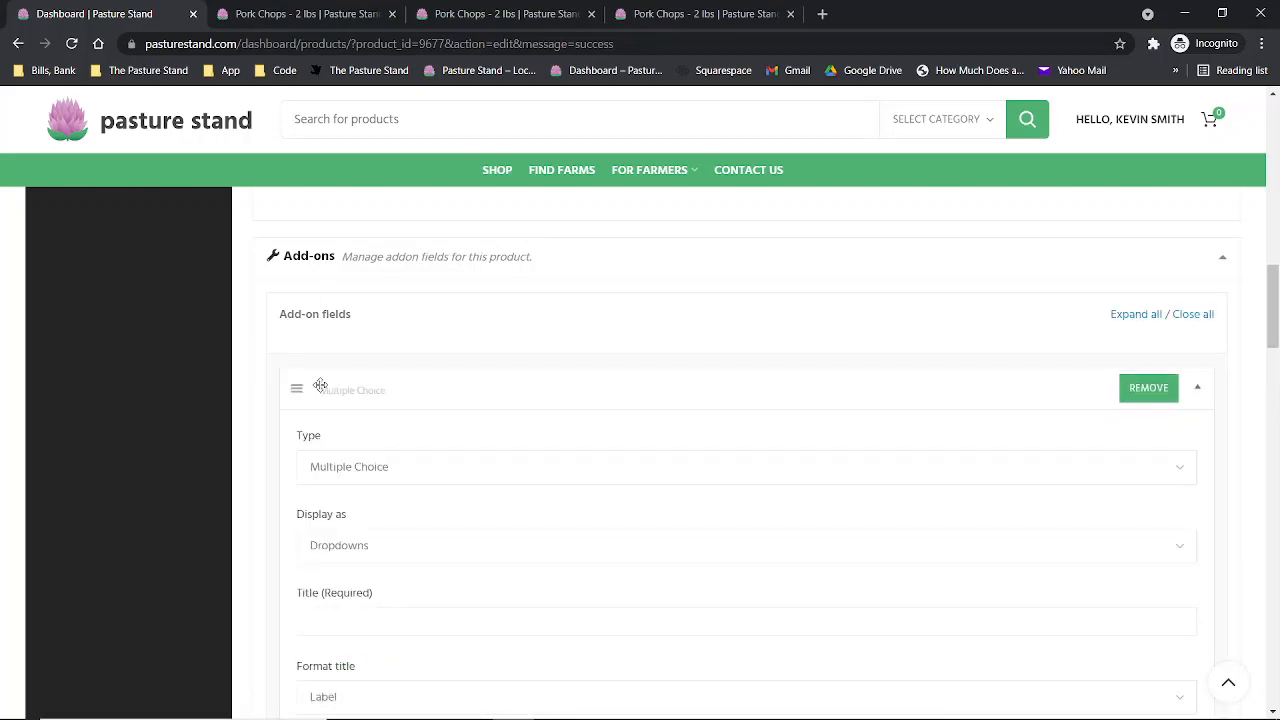
scroll(369, 388, "down", 1)
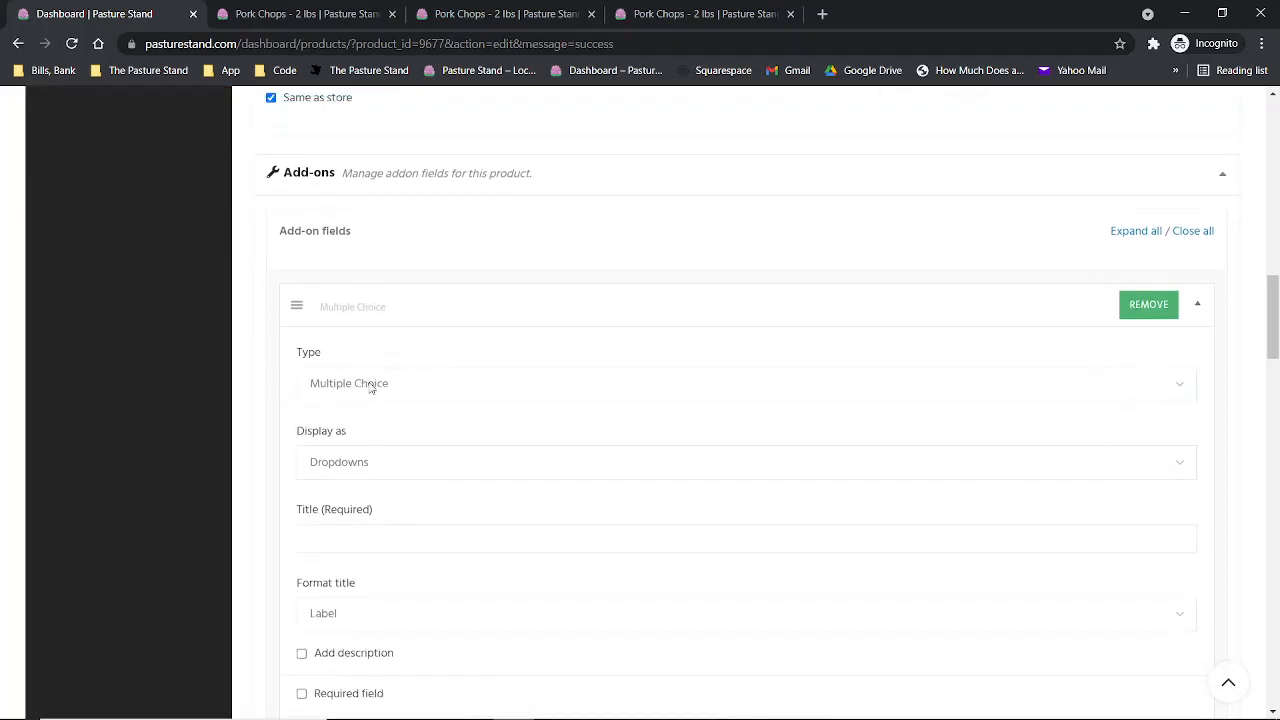
scroll(369, 388, "down", 1)
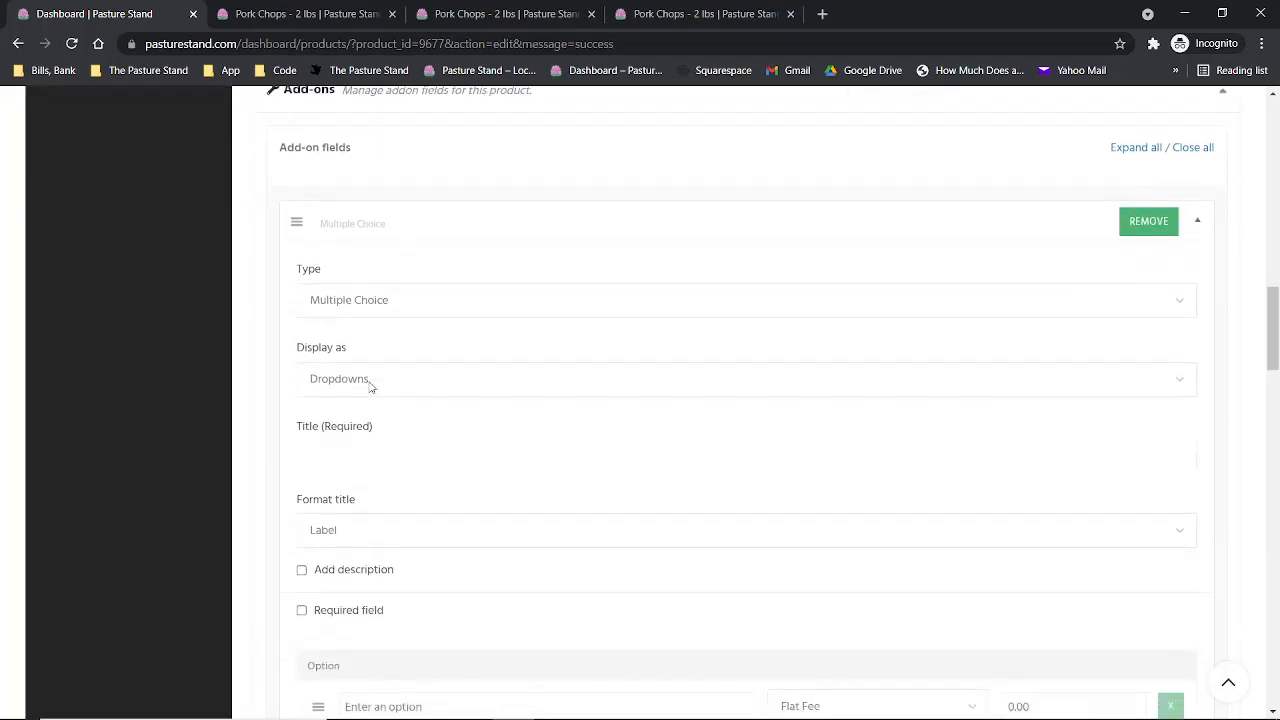
left_click(383, 305)
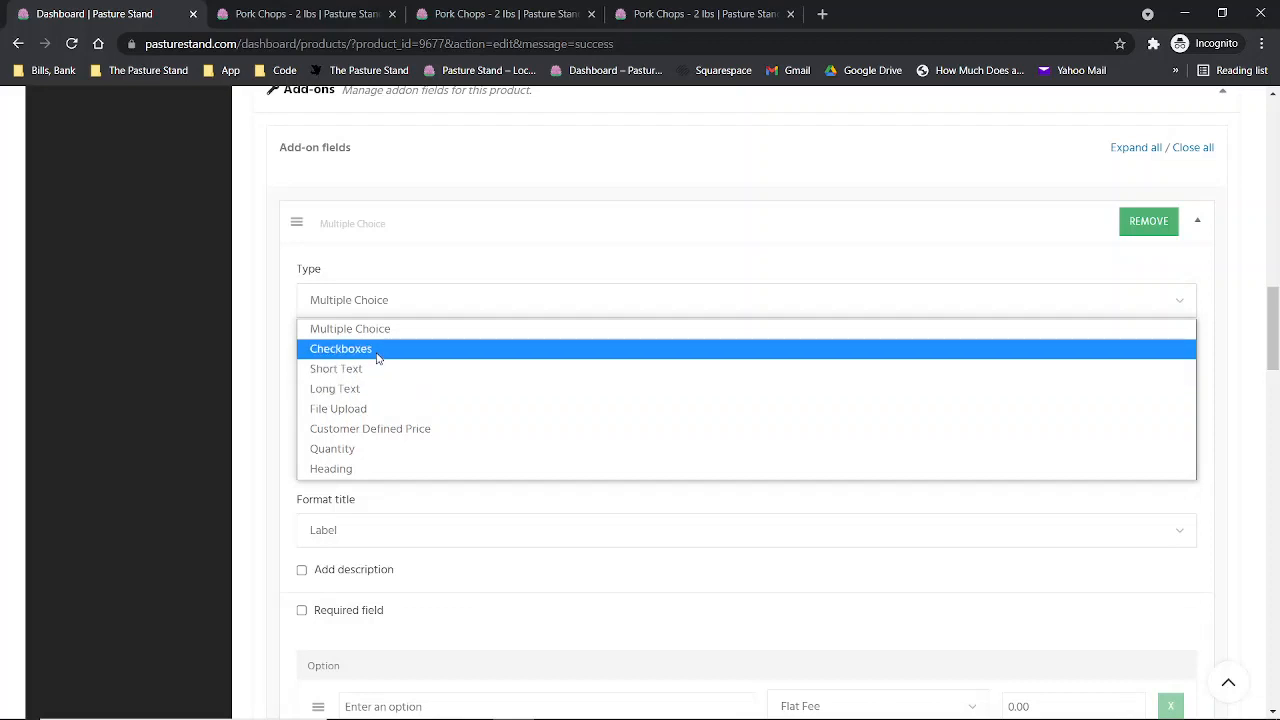
left_click(378, 349)
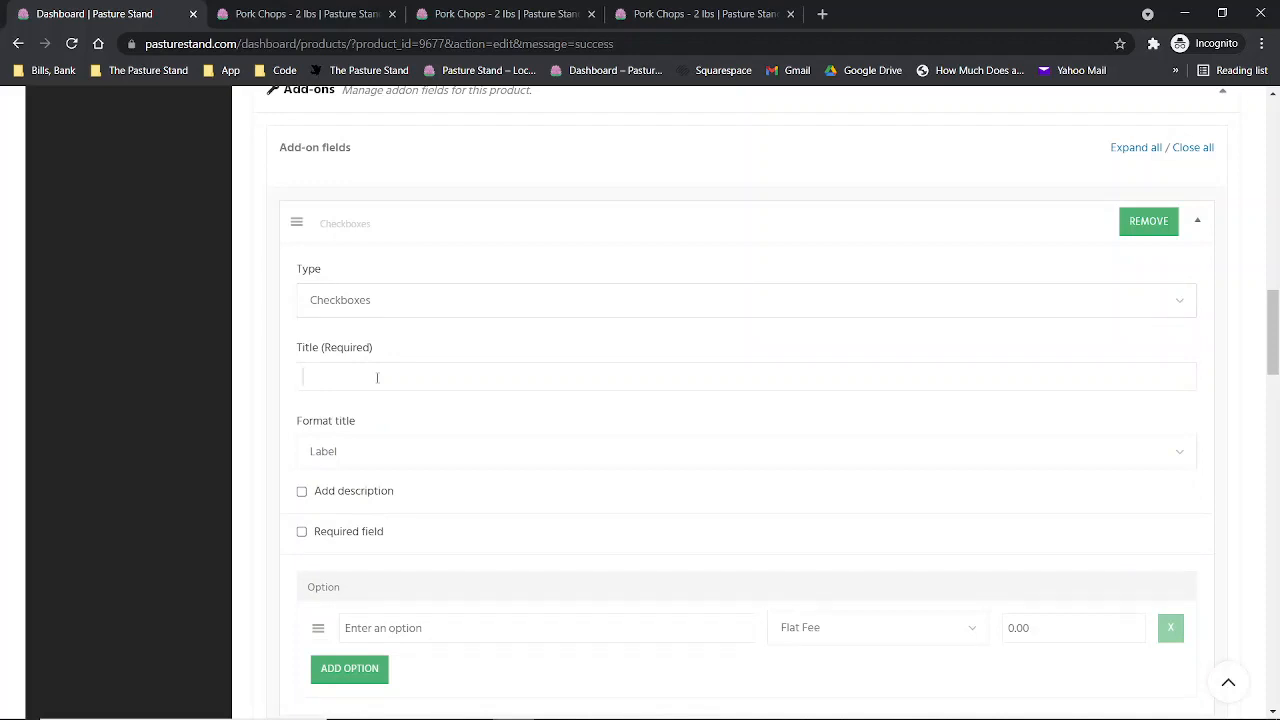
Step: Title the add-on field "Herb Bundle" and keep its title format as Label
type("Herb Bundle")
left_click(365, 454)
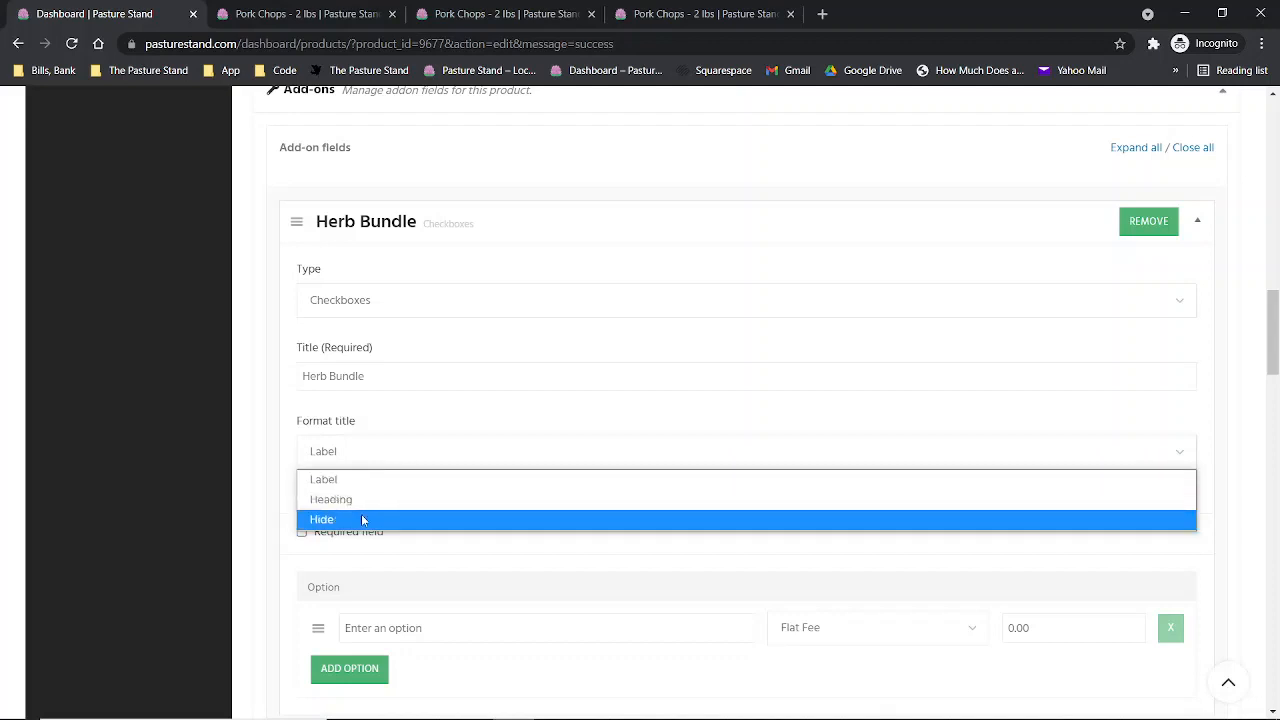
left_click(362, 481)
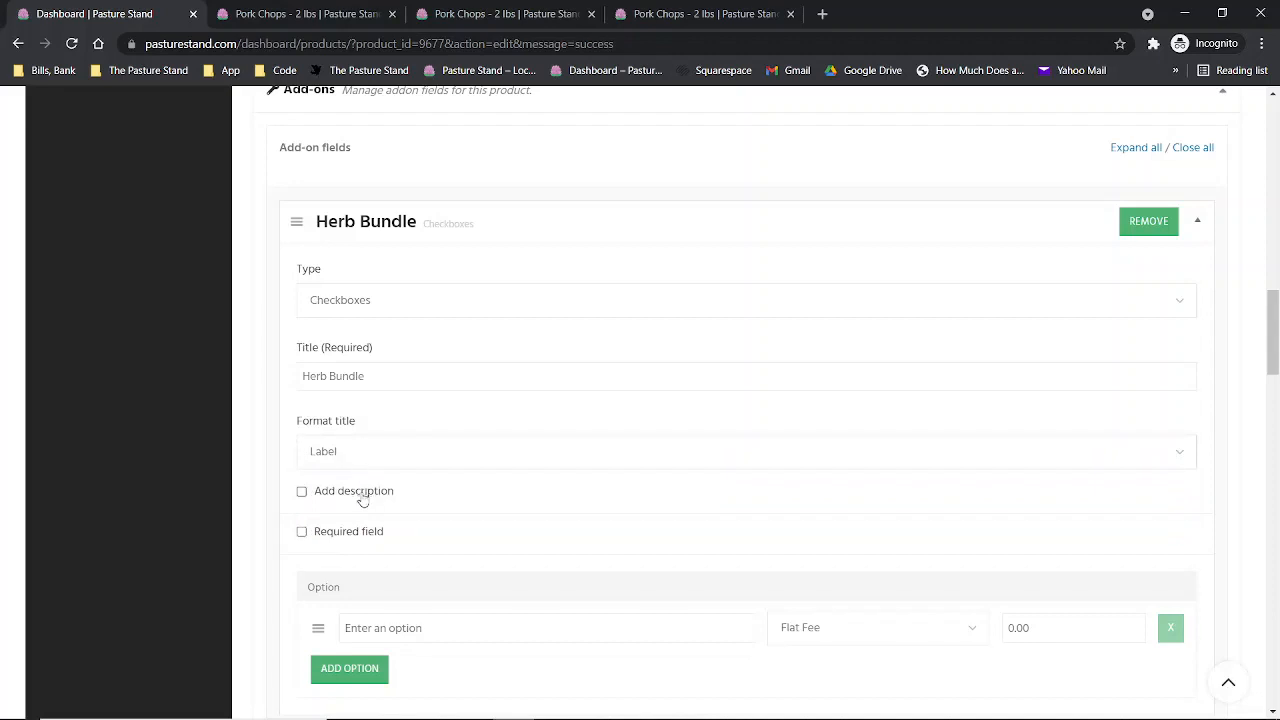
Step: Enable the add-on's description and fill it with the Herb Bundle text copied from the Word document
left_click(360, 493)
scroll(380, 489, "down", 1)
scroll(380, 489, "down", 1)
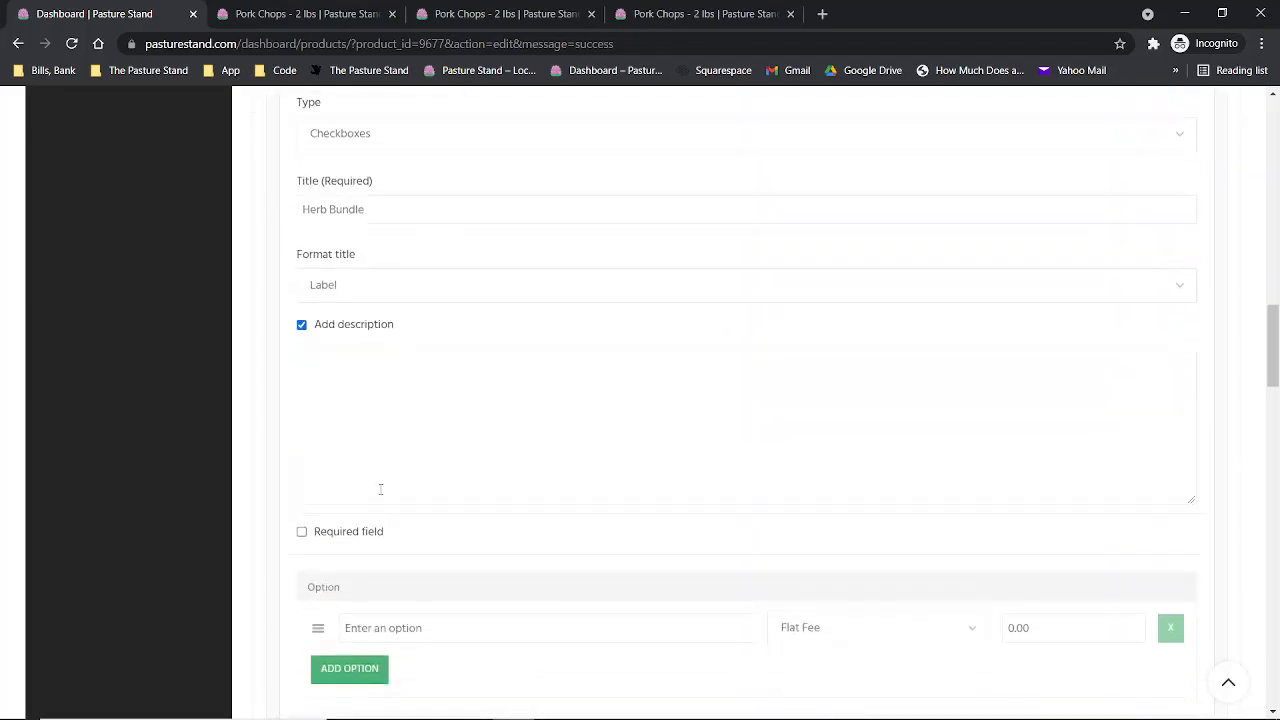
key("alt+Tab")
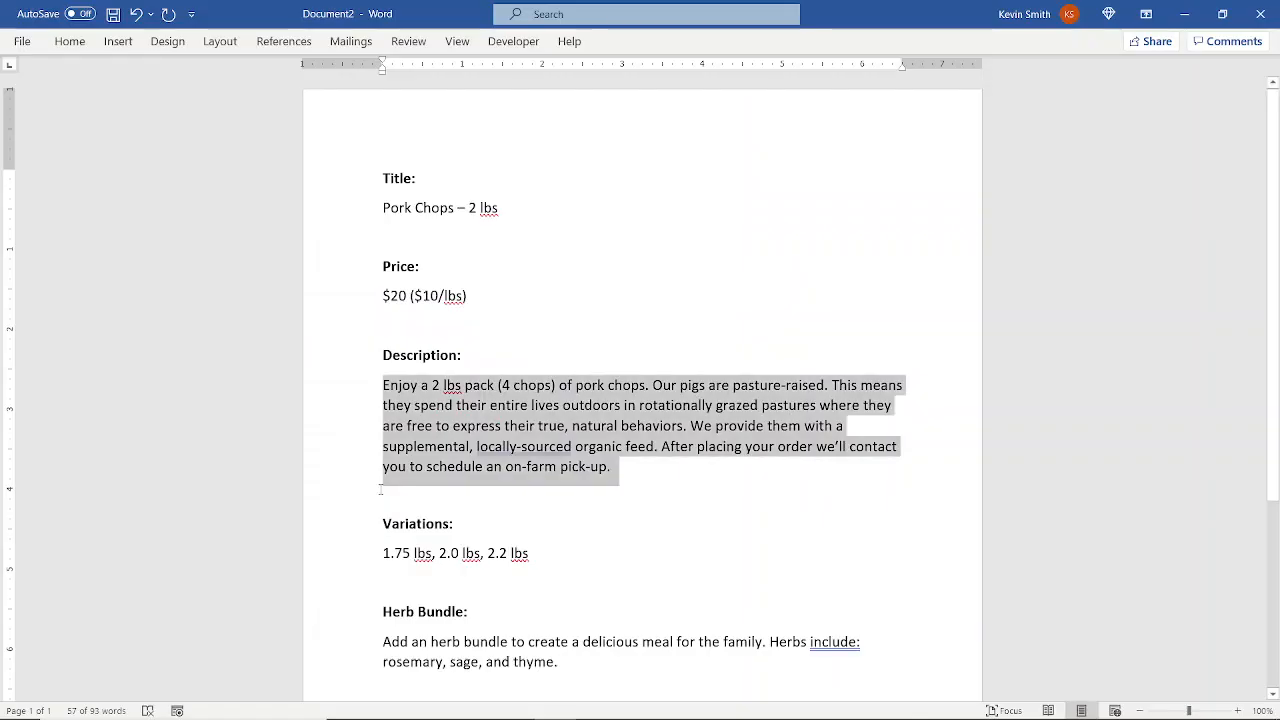
scroll(520, 540, "down", 1)
left_click_drag(568, 623, 380, 603)
key("ctrl+c")
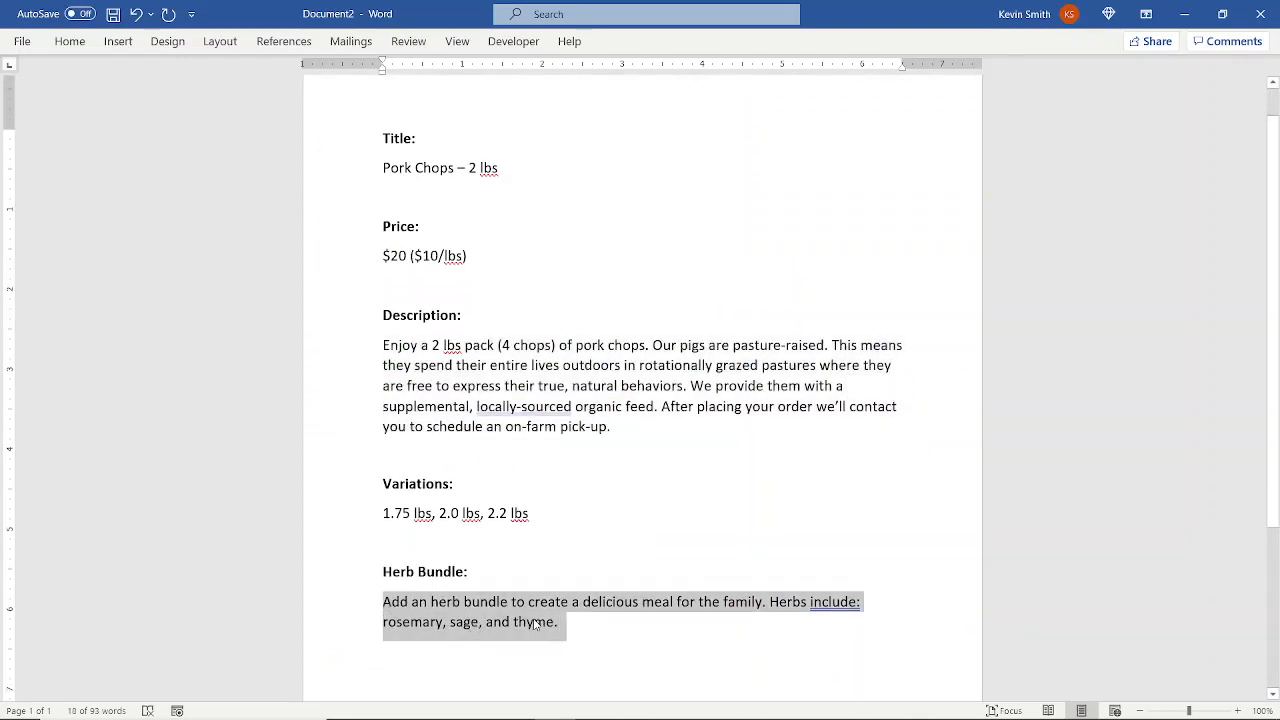
key("alt+Tab")
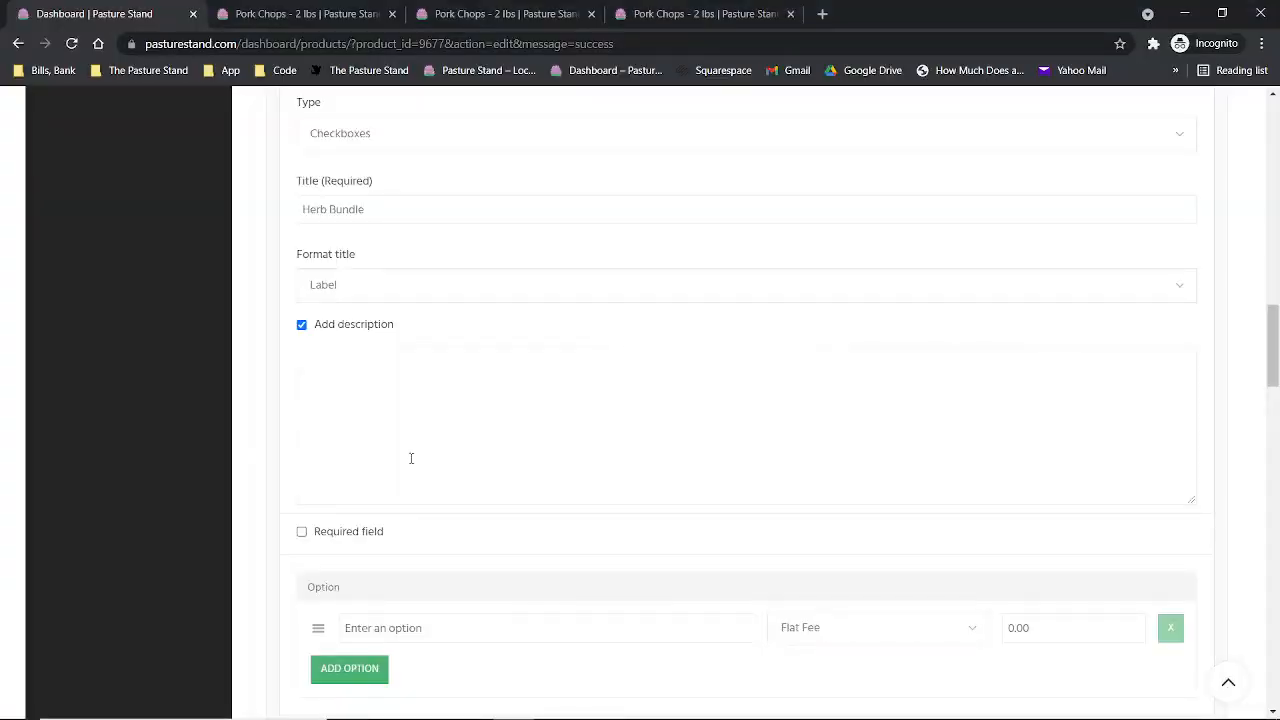
key("ctrl+v")
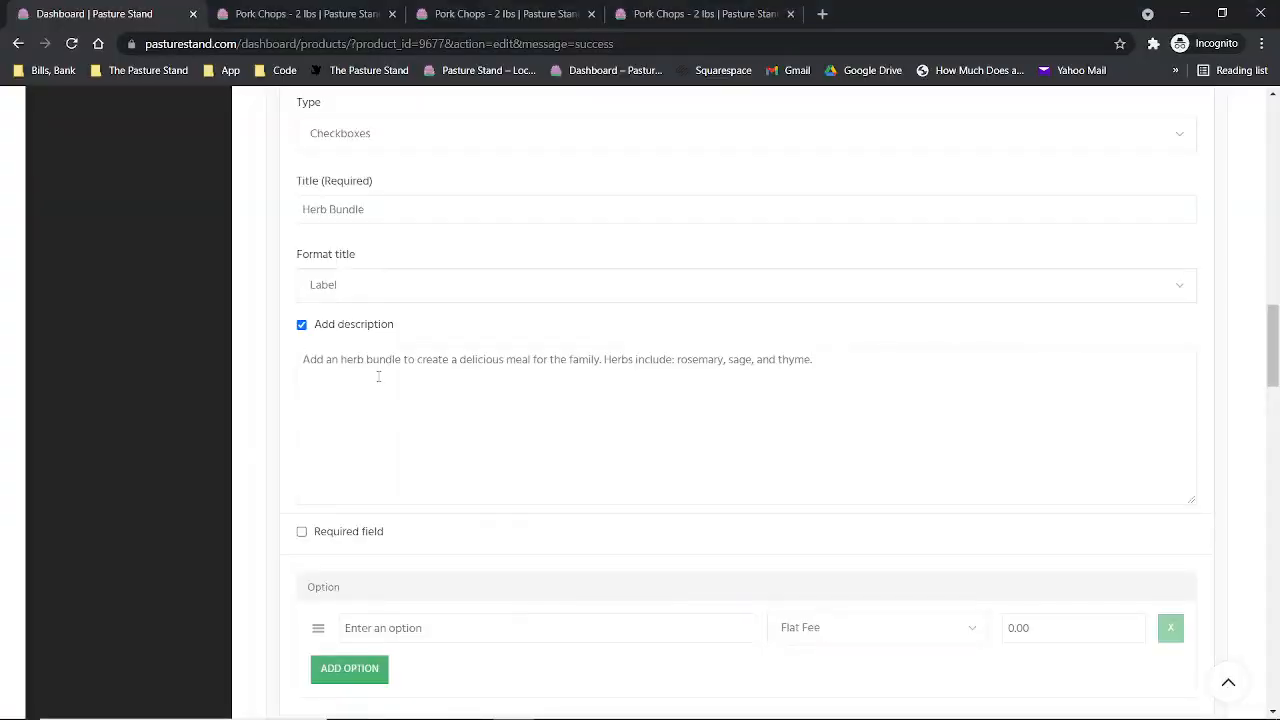
Step: Name the add-on's option "Herb Bundle" and give it a flat fee of 3.00
scroll(378, 376, "down", 4)
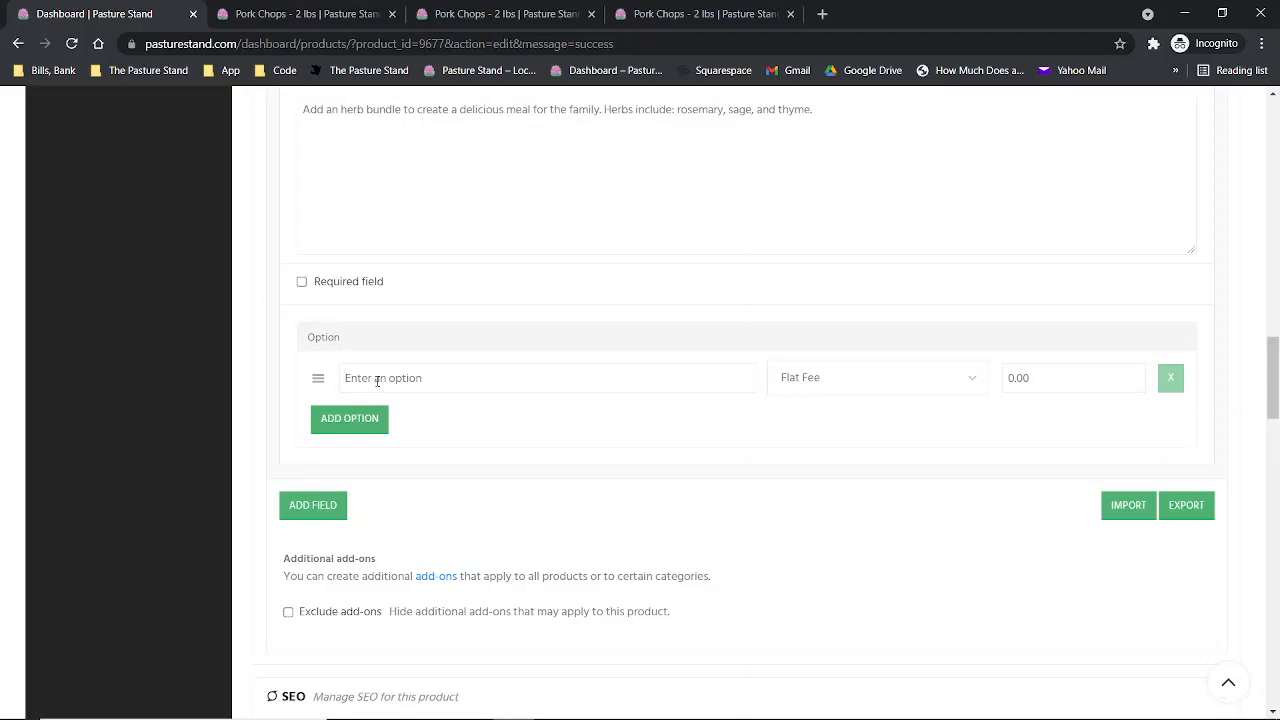
type("Herb Bundle")
left_click(1049, 384)
type("3.00")
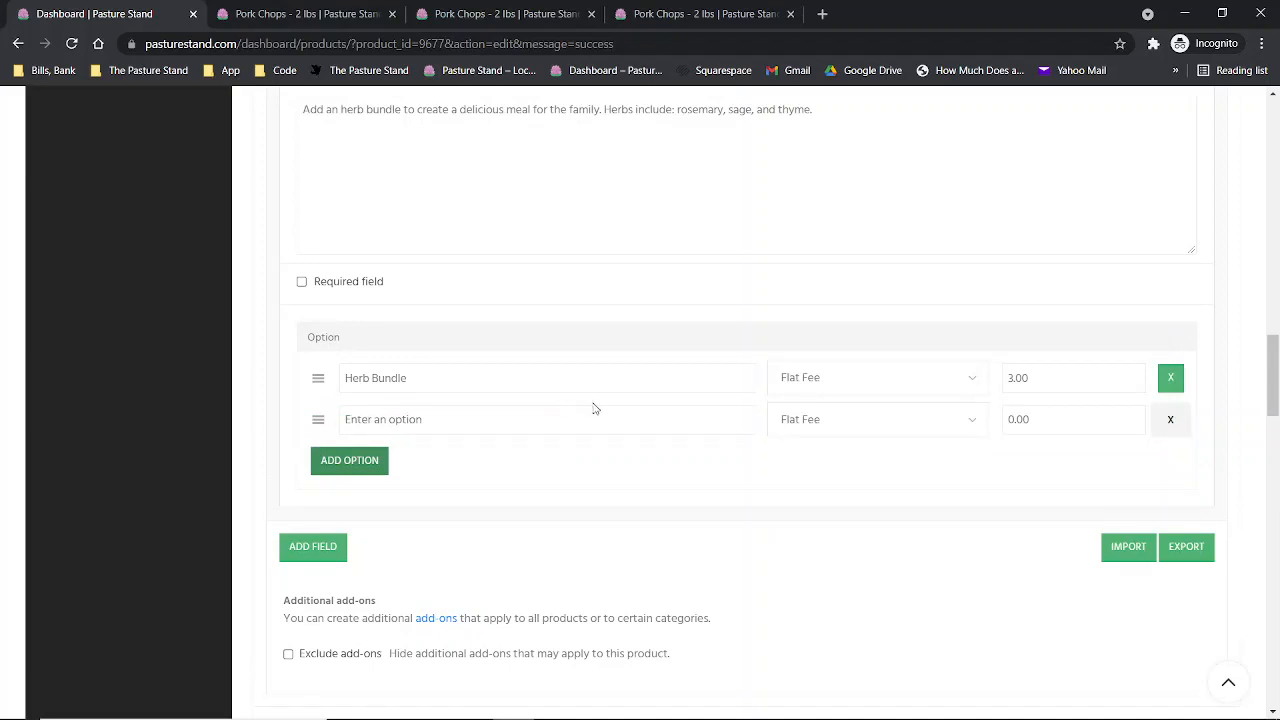
Step: Add Herbs.jpg from the media library to the product gallery and save the product
scroll(597, 414, "up", 3)
scroll(600, 420, "up", 1)
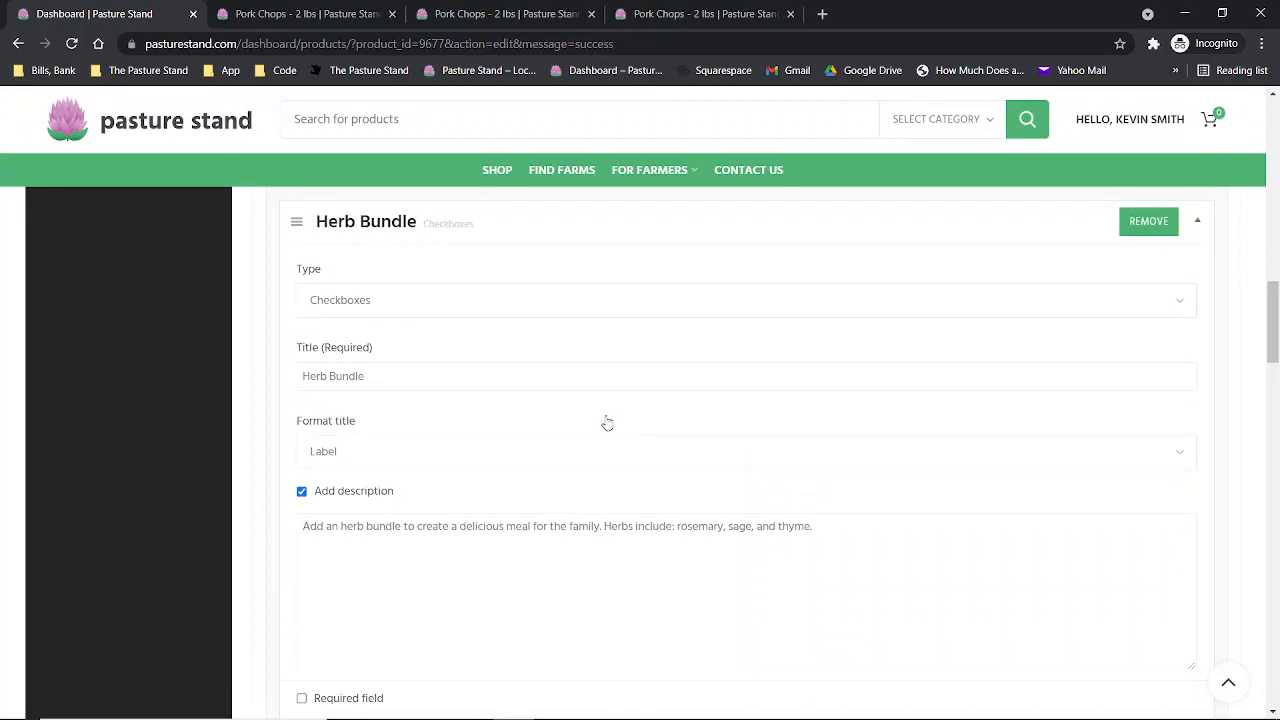
scroll(688, 455, "up", 3)
scroll(688, 487, "up", 10)
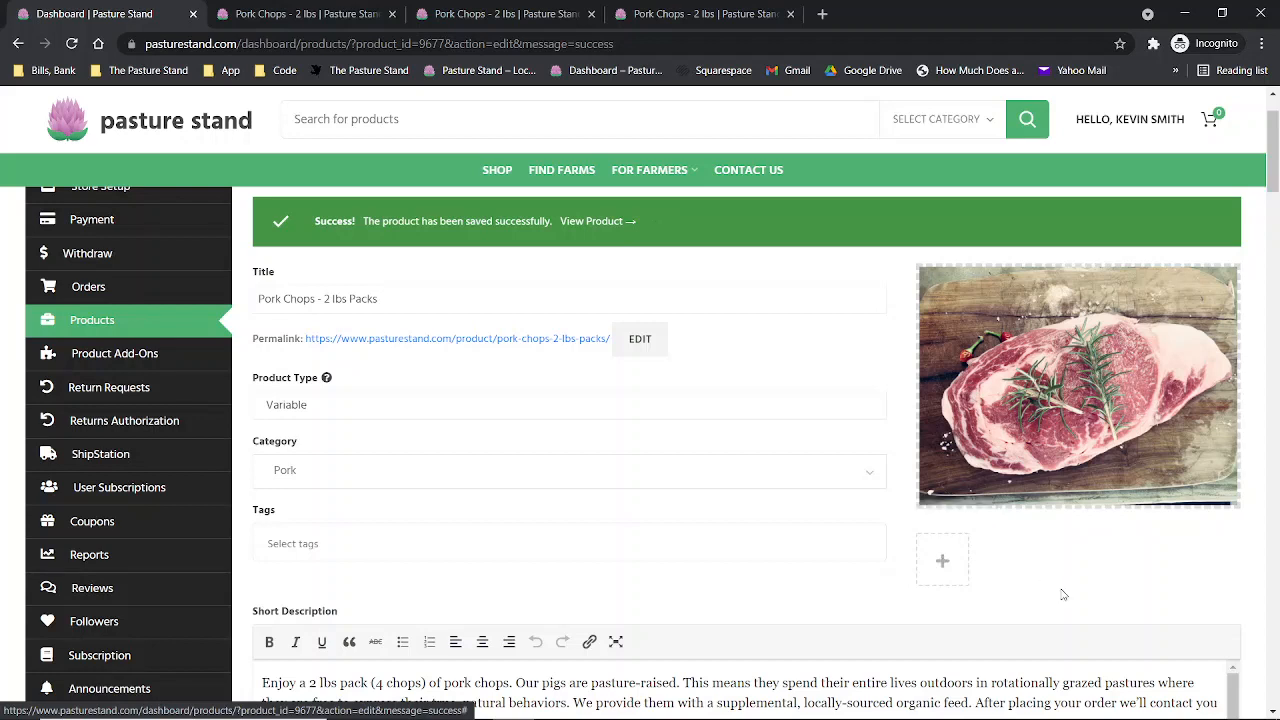
left_click(944, 563)
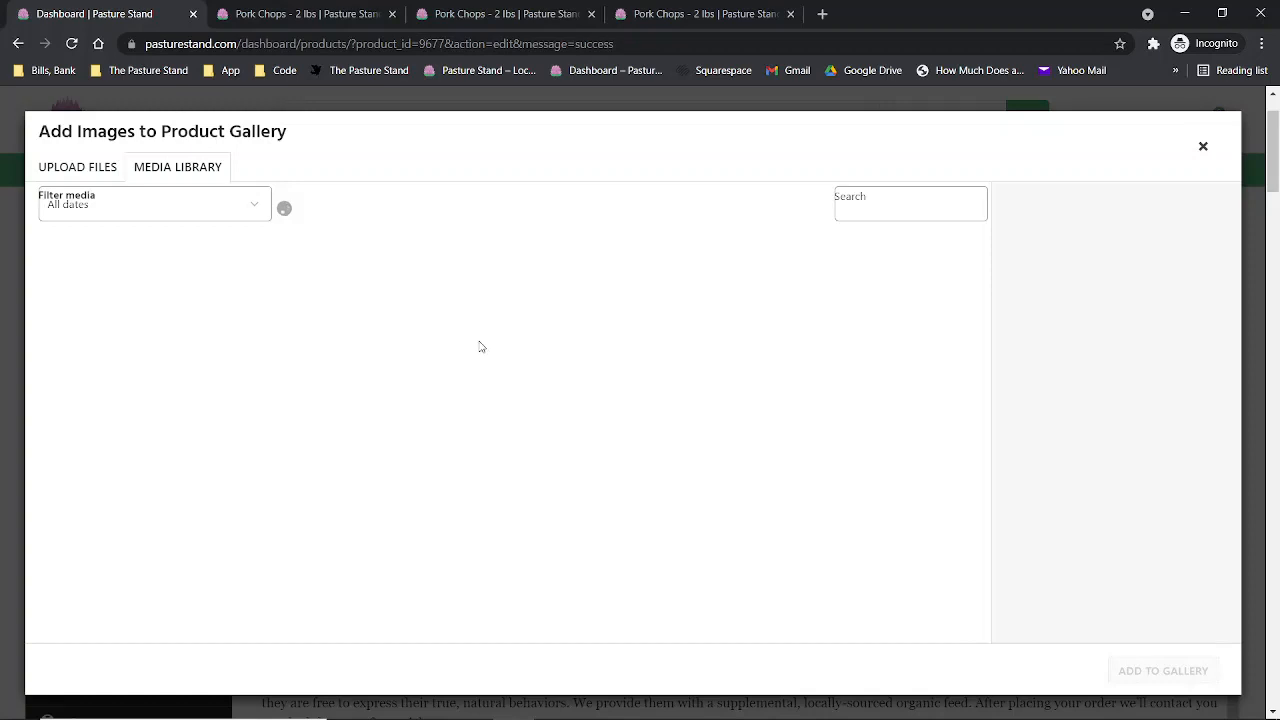
left_click(120, 300)
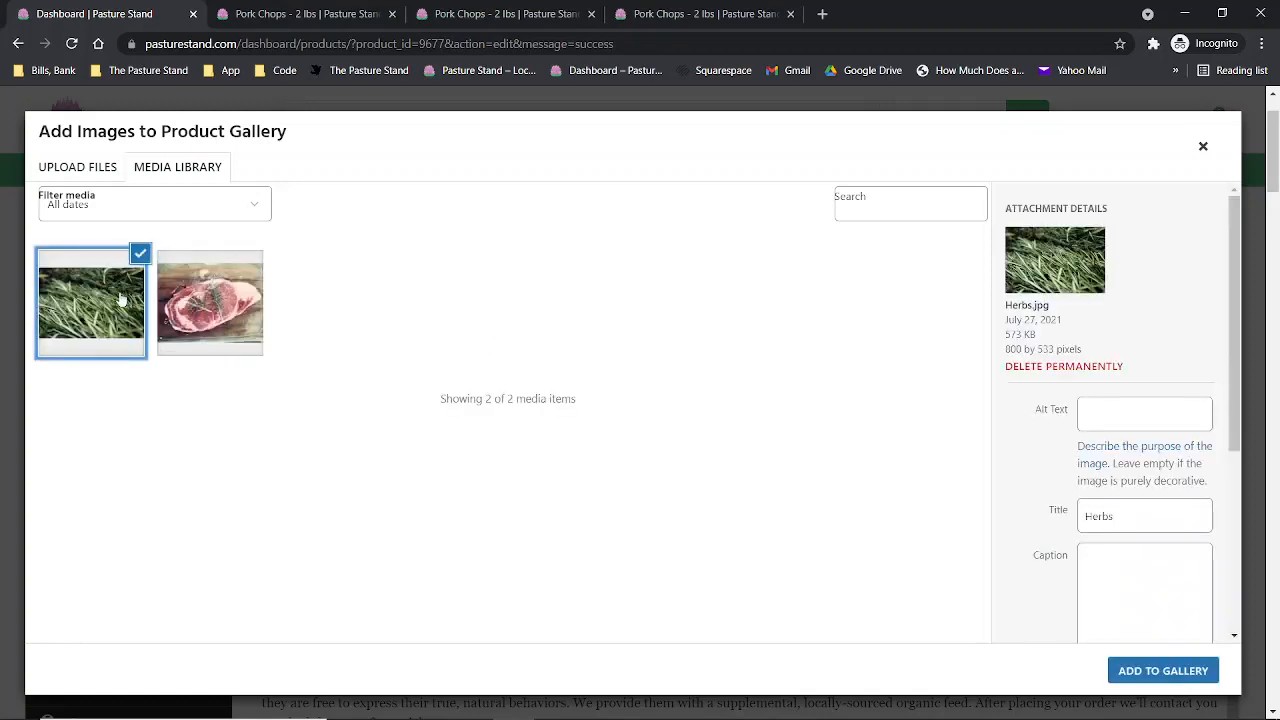
left_click(1137, 673)
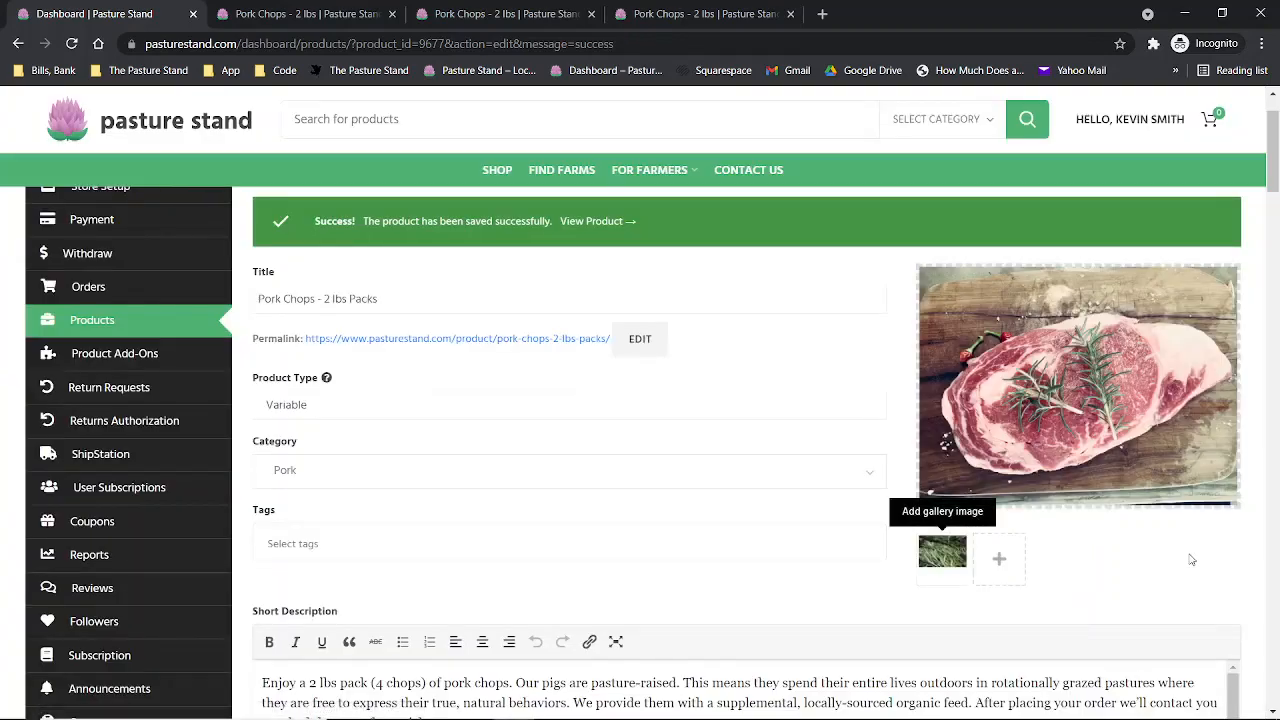
left_click_drag(1272, 173, 1270, 657)
left_click(1189, 424)
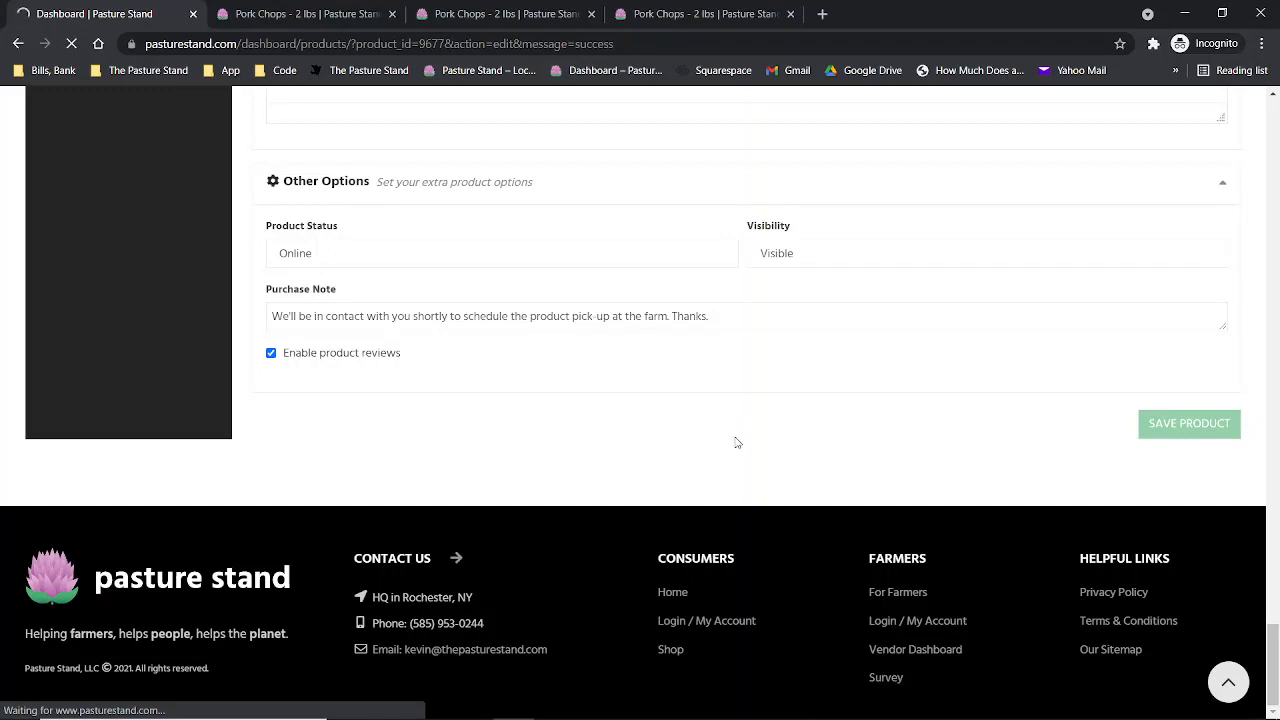
Step: Switch to the finished Pork Chops – 2 lbs example page and choose the 1.75 lbs package size
left_click(690, 12)
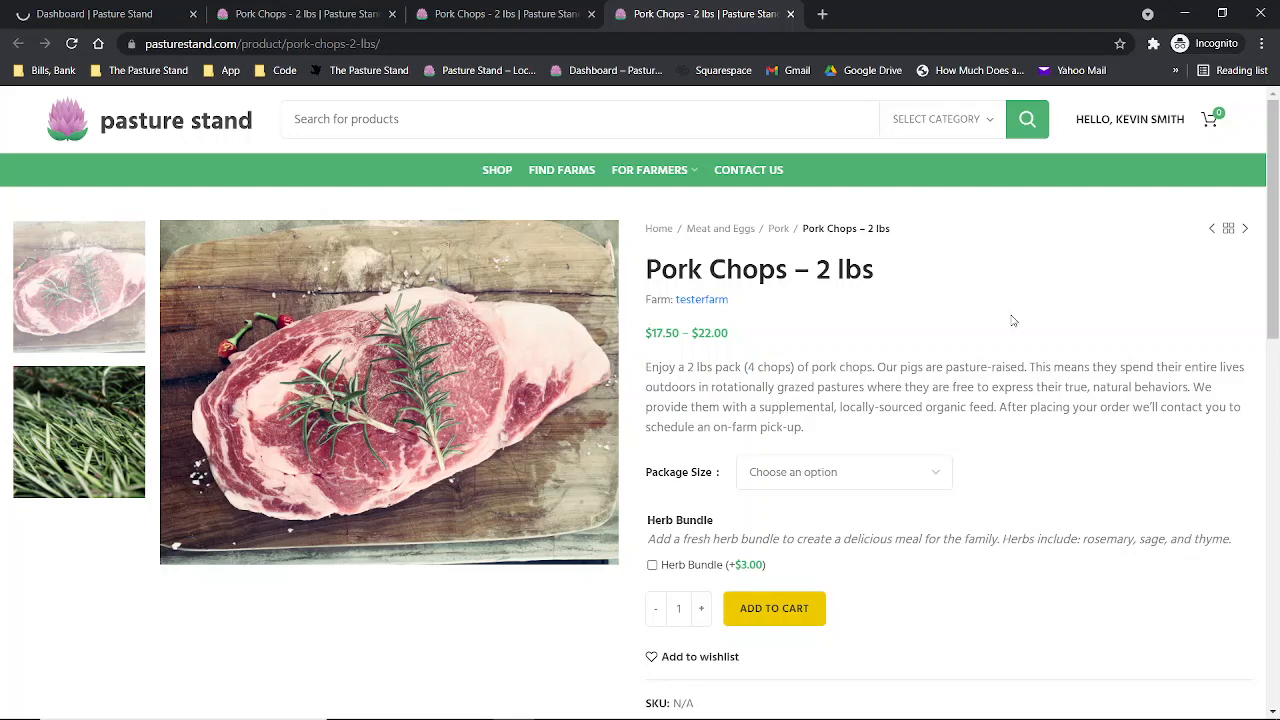
left_click(937, 481)
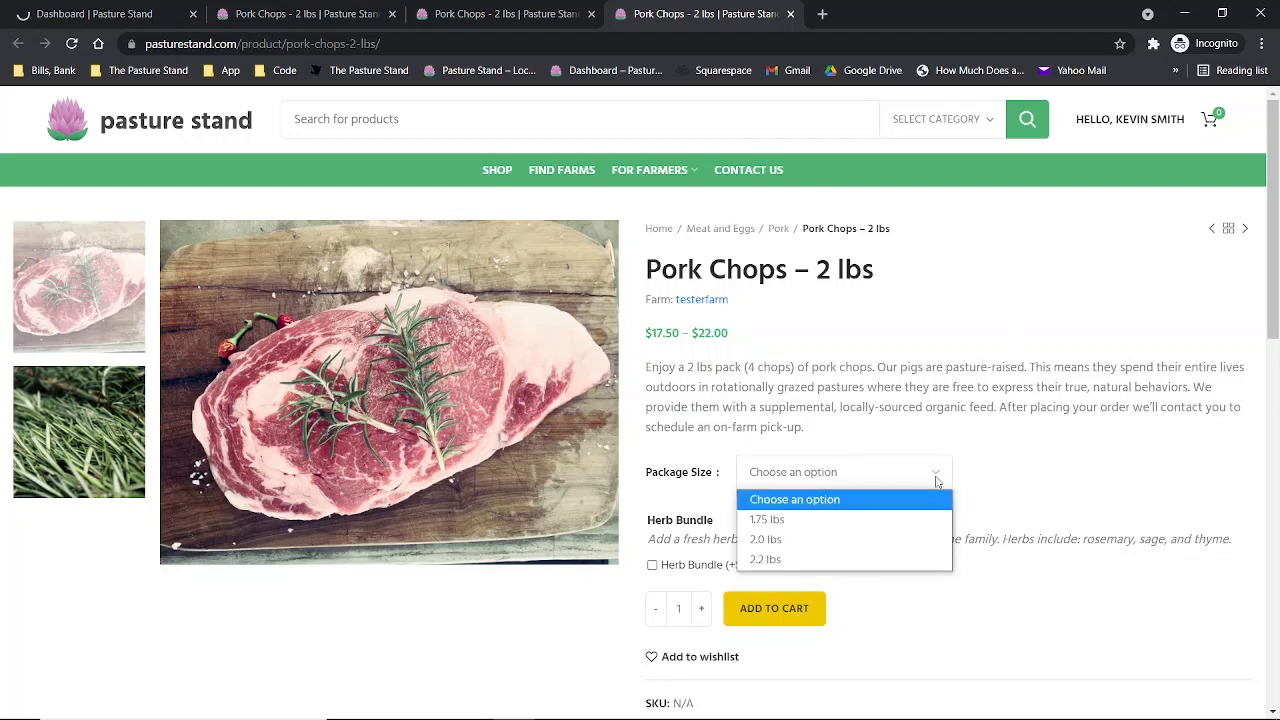
left_click(920, 519)
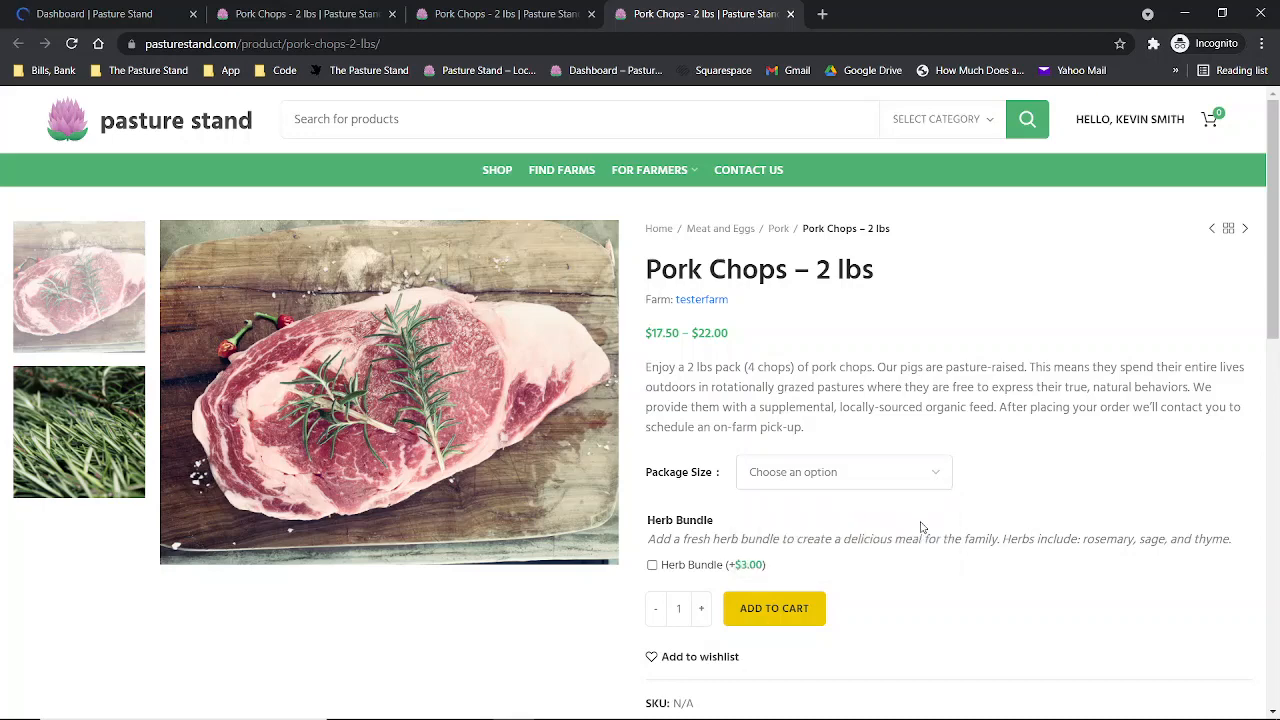
Step: Toggle the Herb Bundle add-on on and off to examine its effect on the order subtotal, leaving it unselected
scroll(922, 522, "down", 1)
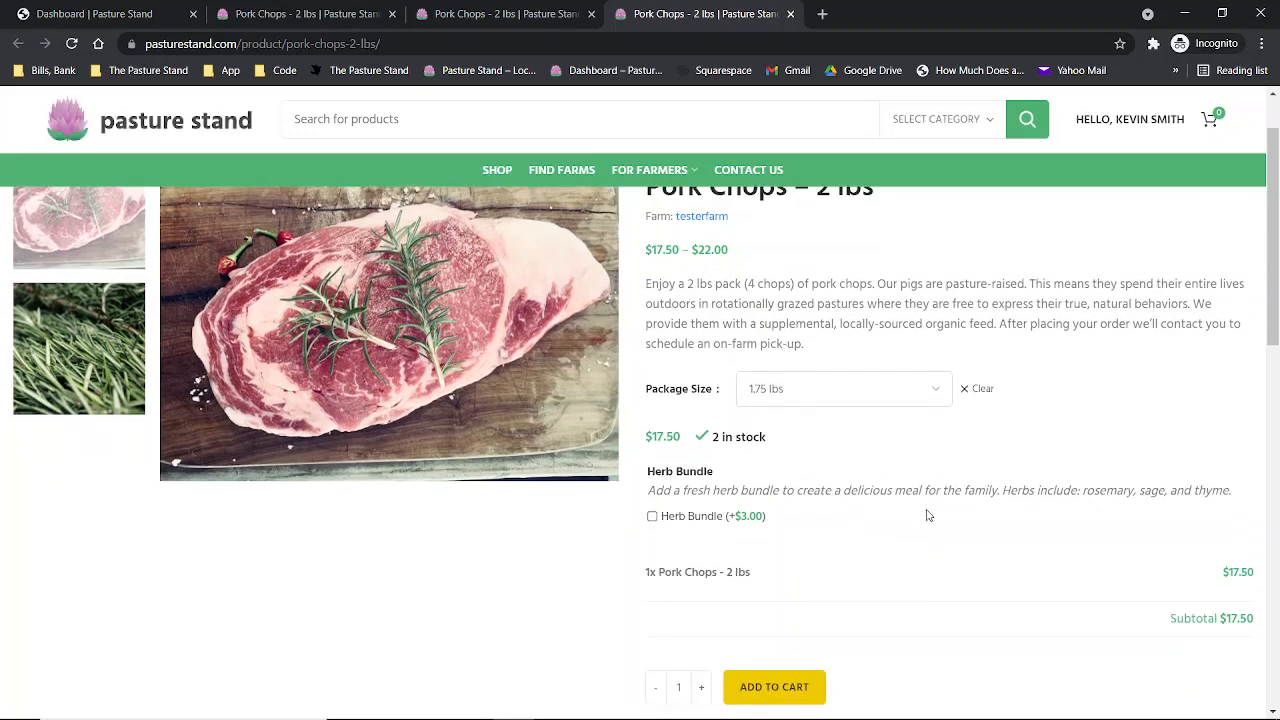
left_click_drag(785, 528, 660, 488)
left_click(664, 489)
left_click(652, 516)
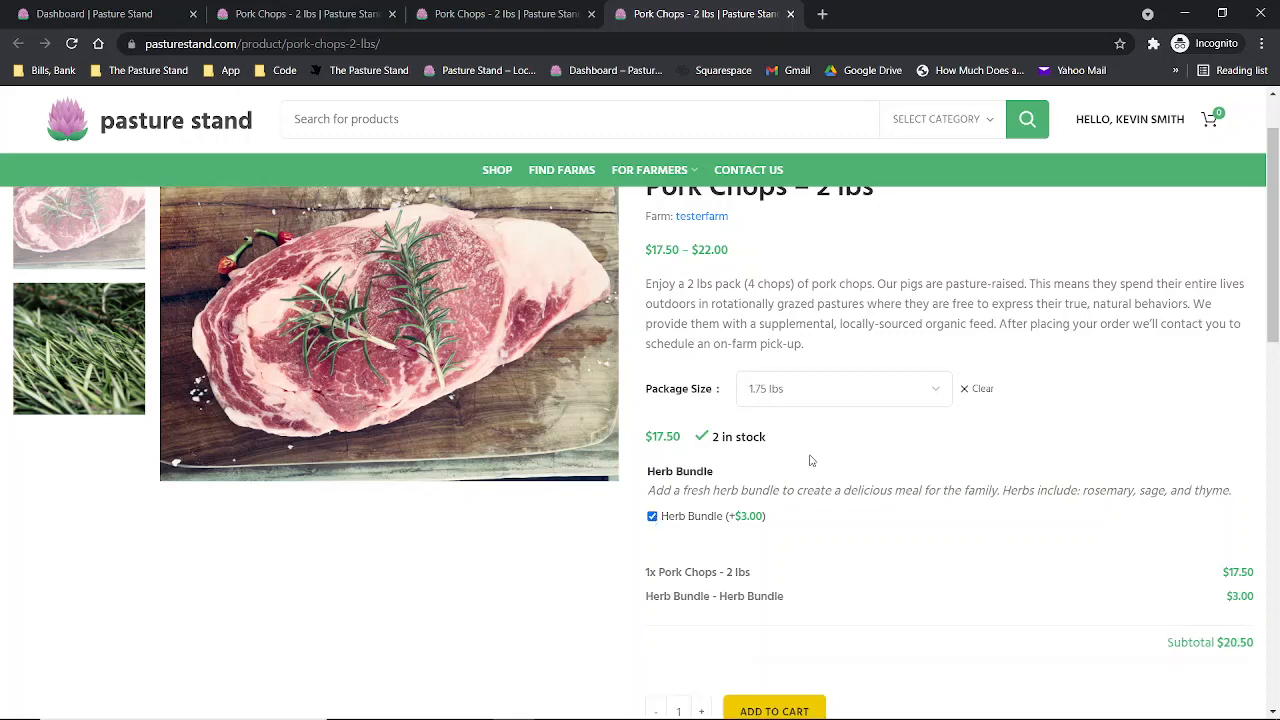
left_click(652, 516)
left_click(652, 516)
left_click(652, 516)
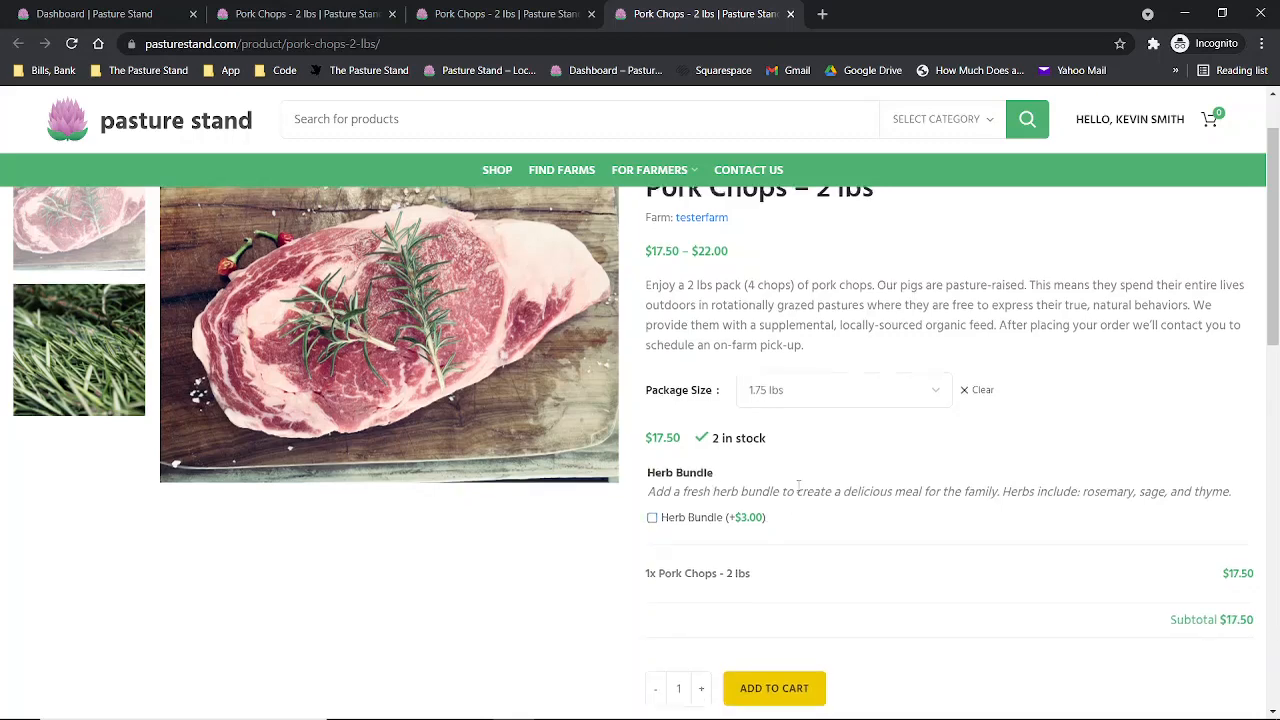
Step: View the herb photo and the pork chop photo in the example's gallery, and return to the product editing page
scroll(800, 490, "up", 1)
left_click(97, 410)
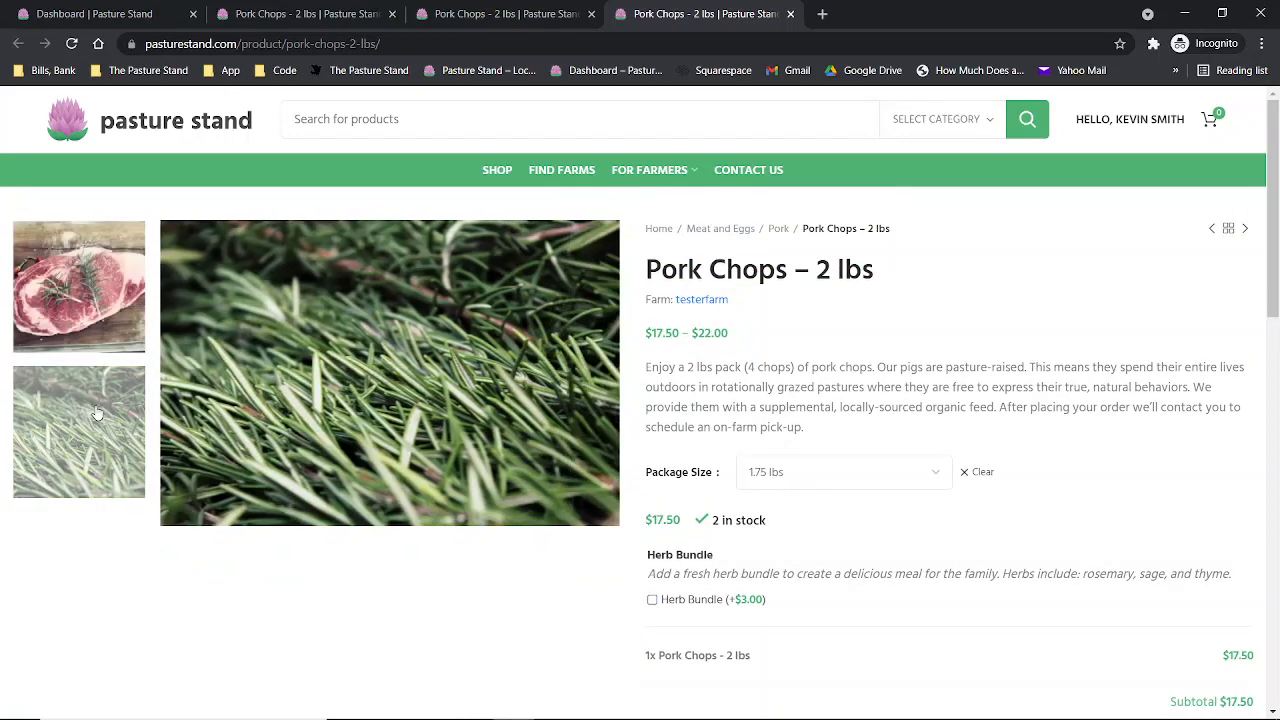
left_click(97, 308)
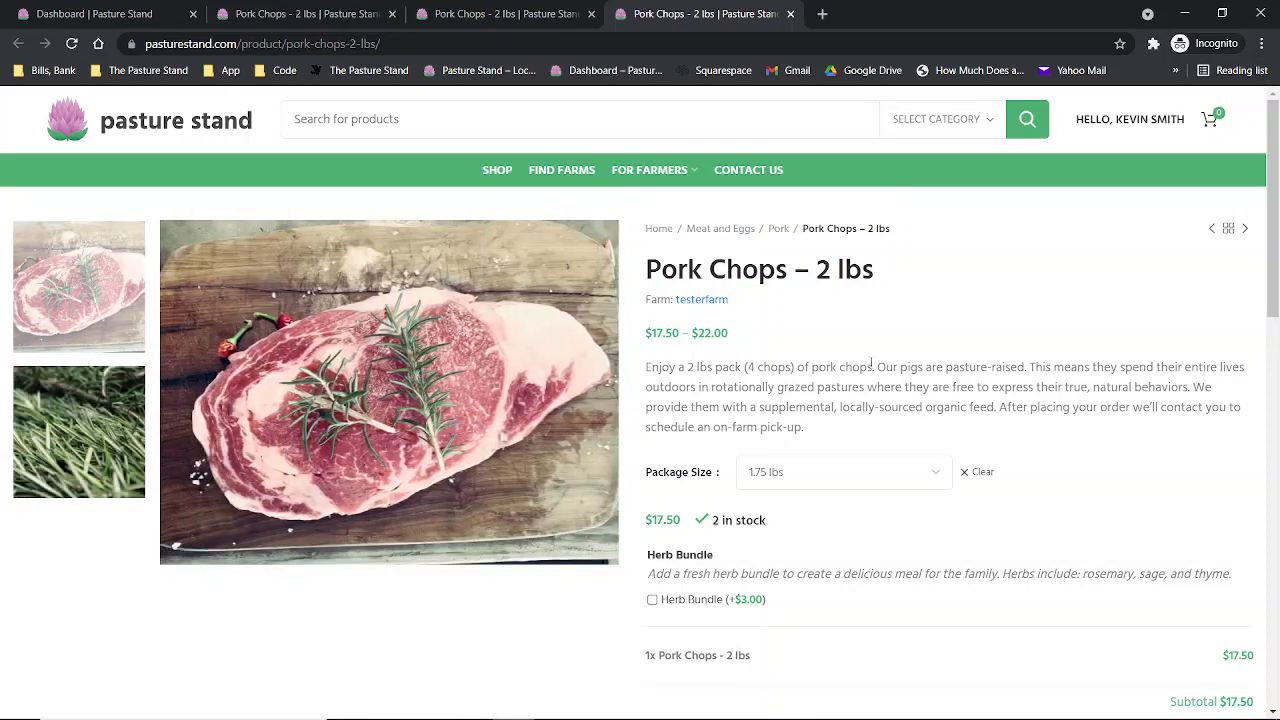
left_click(66, 13)
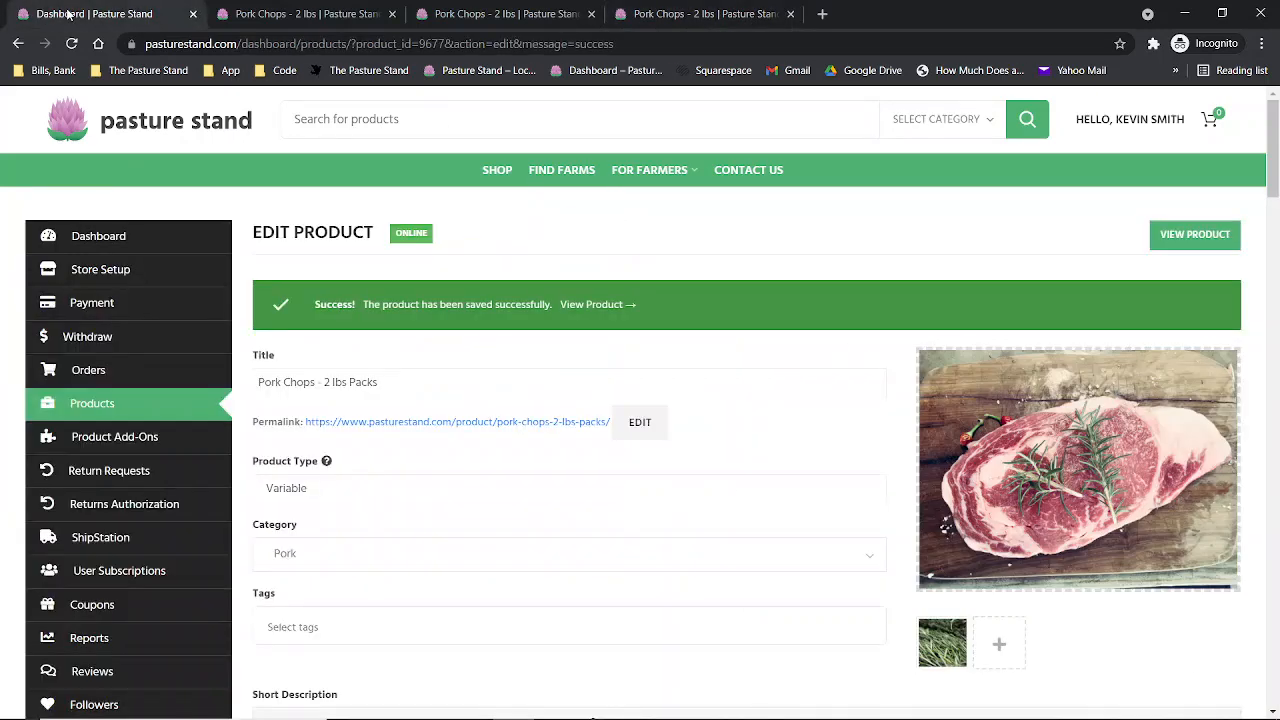